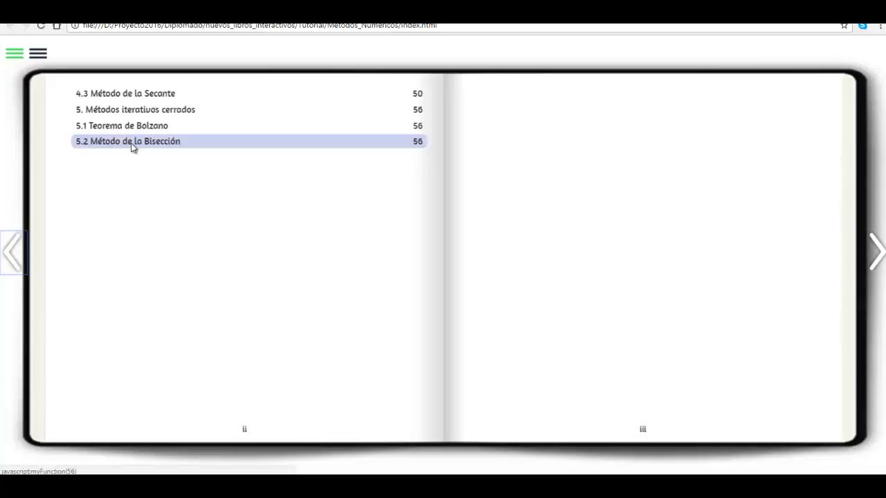
Step: Open section 5.2 Método de la Bisección from the interactive book's table of contents
{"action": "left_click", "coordinate": [132, 146]}
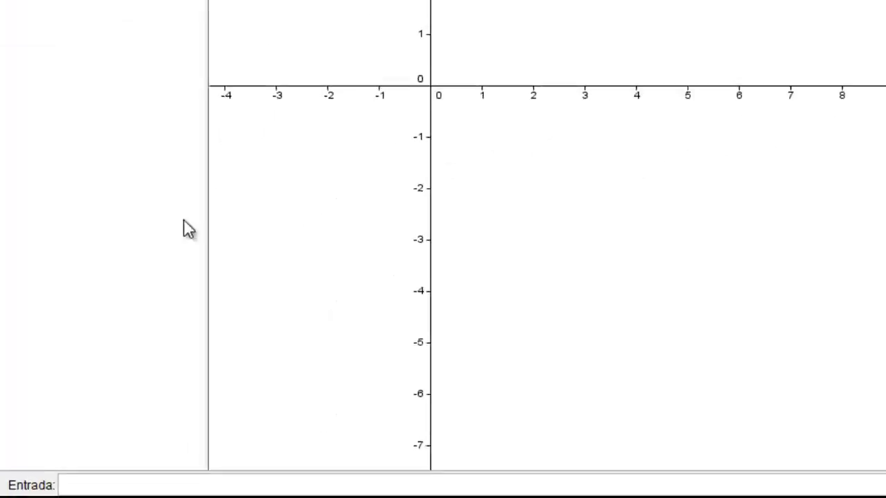
Step: Define and plot the function f(x)=cos(x)-x in GeoGebra
{"action": "type", "text": "f"}
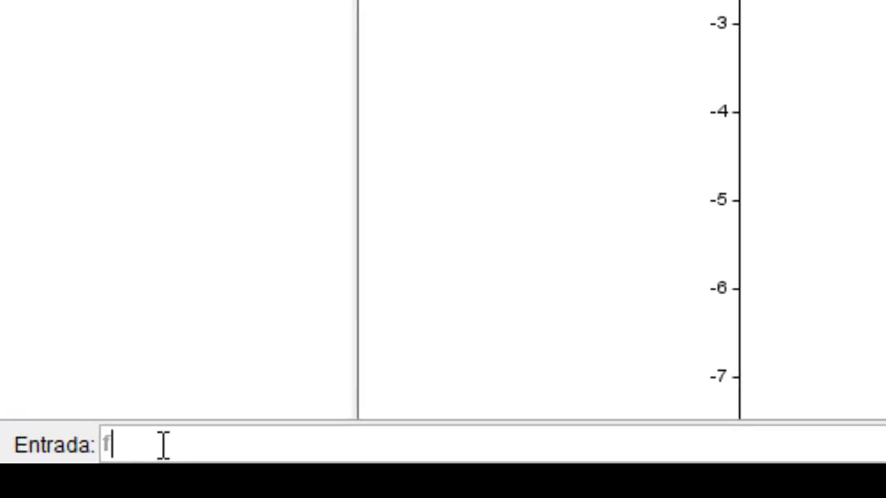
{"action": "type", "text": "(x)="}
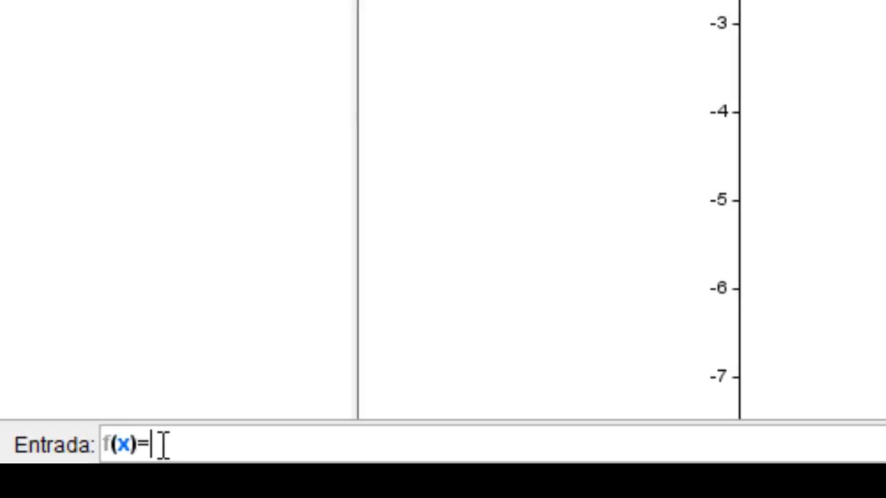
{"action": "type", "text": "cos(x)"}
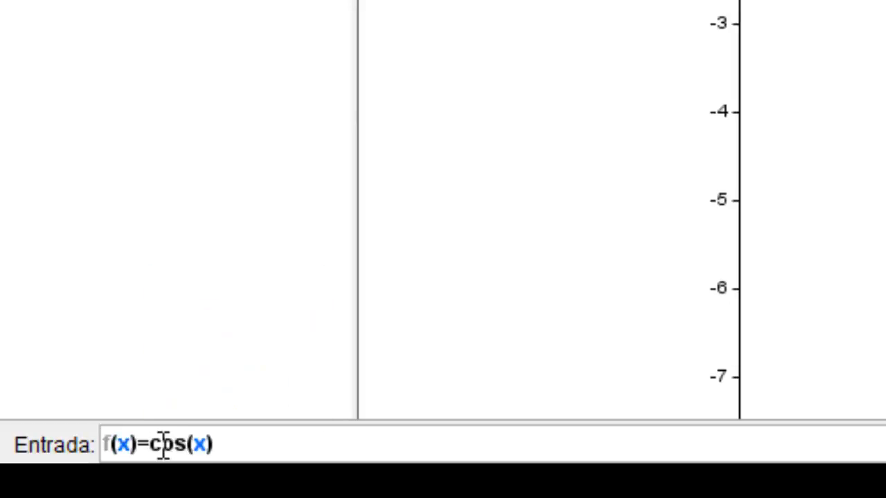
{"action": "type", "text": "-x"}
{"action": "key", "text": "Return"}
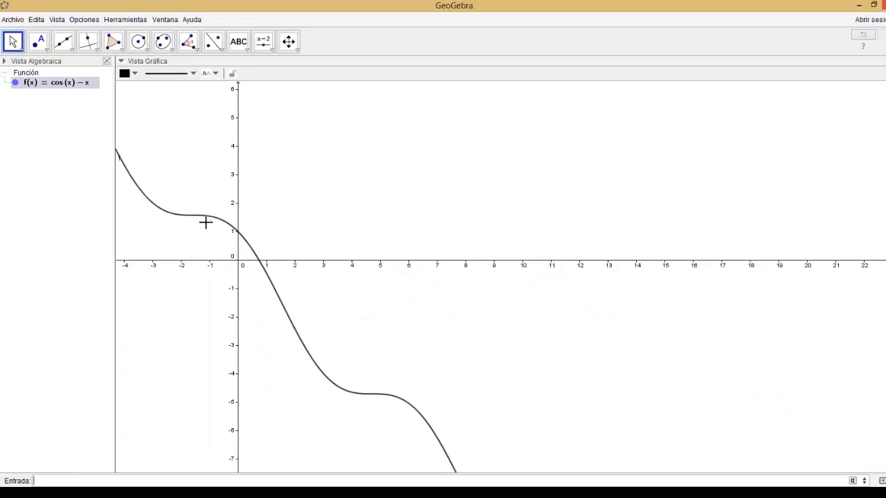
Step: Color the curve of f red and collapse the graphics view's style bar
{"action": "left_click", "coordinate": [134, 73]}
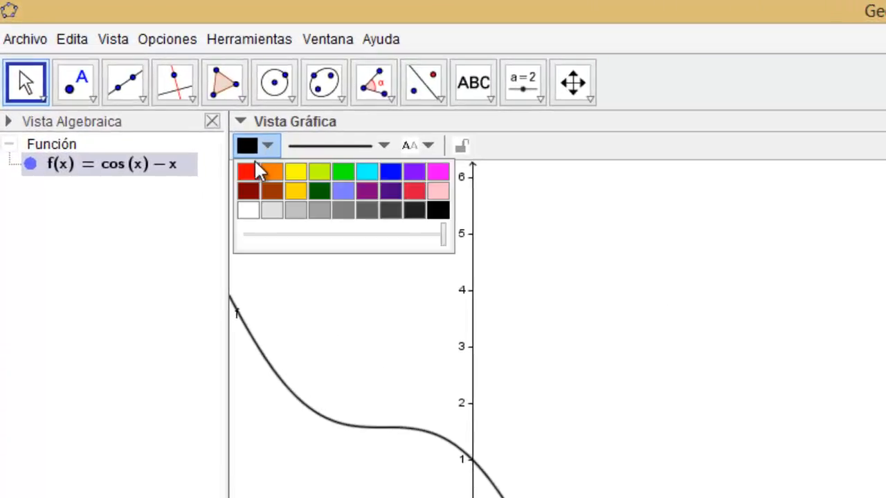
{"action": "left_click", "coordinate": [246, 171]}
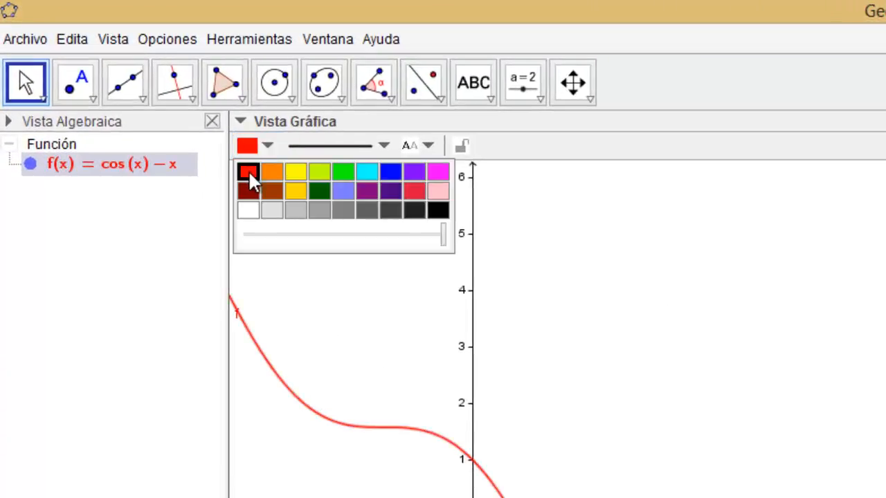
{"action": "left_click", "coordinate": [385, 145]}
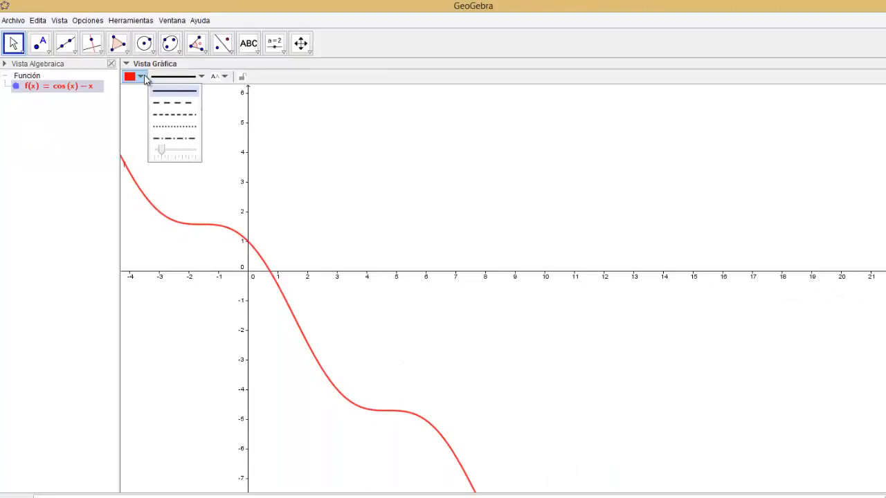
{"action": "left_click", "coordinate": [142, 78]}
{"action": "left_click", "coordinate": [126, 63]}
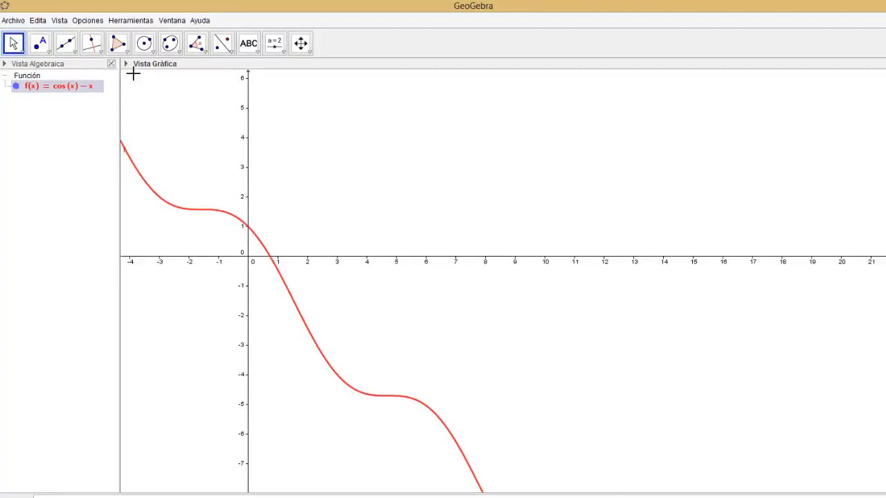
Step: Create the number n = 1 and show it as a slider in the graphics view
{"action": "left_click", "coordinate": [301, 43]}
{"action": "left_click_drag", "start_coordinate": [297, 194], "coordinate": [439, 206]}
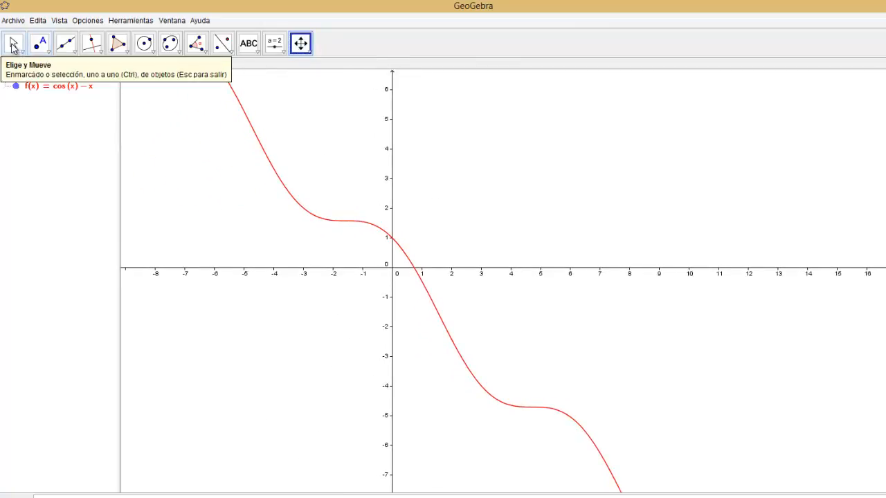
{"action": "left_click", "coordinate": [62, 497]}
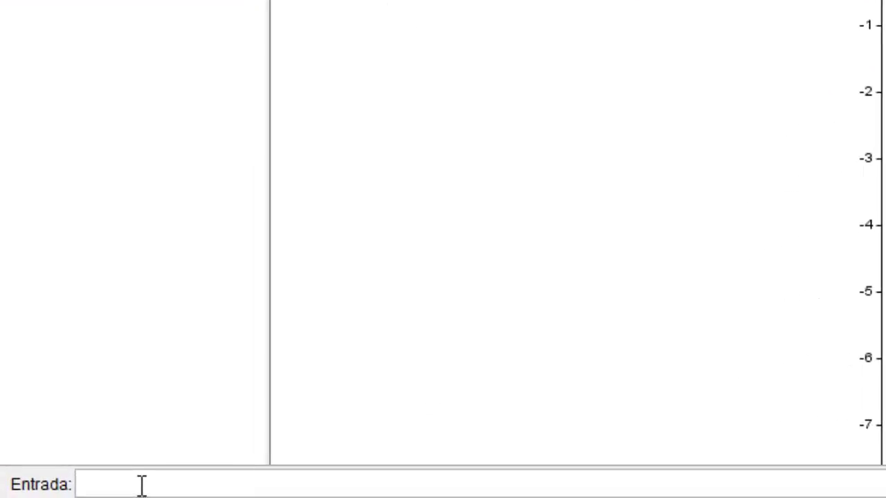
{"action": "type", "text": "n = 1"}
{"action": "key", "text": "Return"}
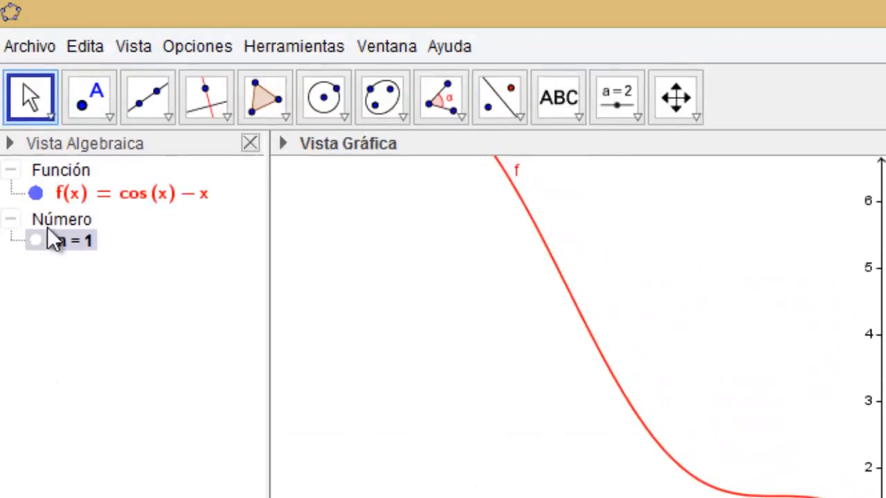
{"action": "left_click", "coordinate": [33, 240]}
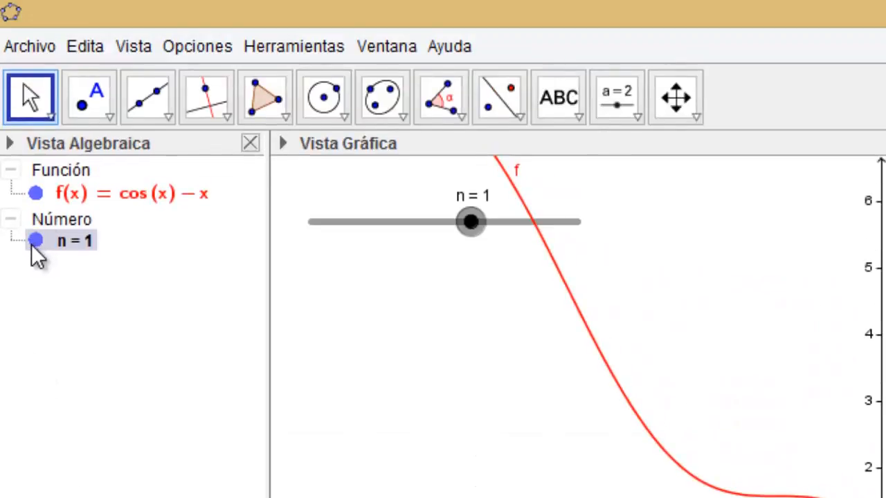
Step: Give slider n a minimum of 1, a larger maximum and an increment of 1, and test it, returning it to 1
{"action": "right_click", "coordinate": [376, 224]}
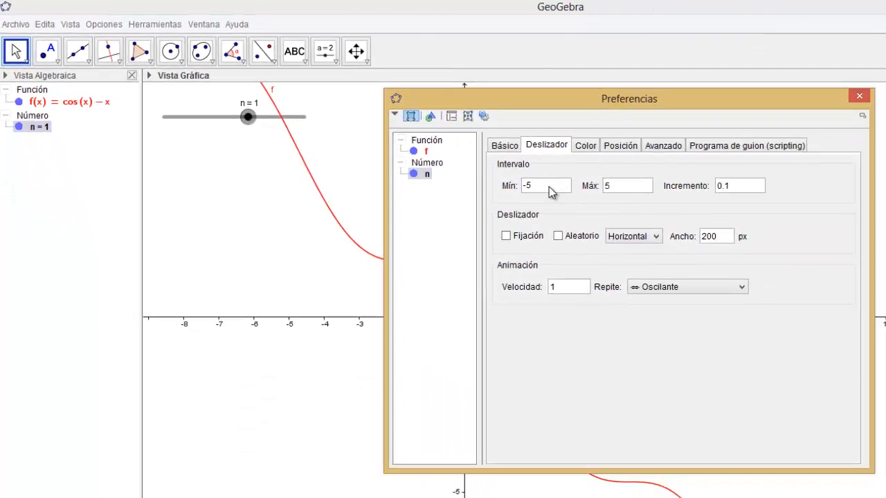
{"action": "type", "text": "1"}
{"action": "left_click", "coordinate": [606, 186]}
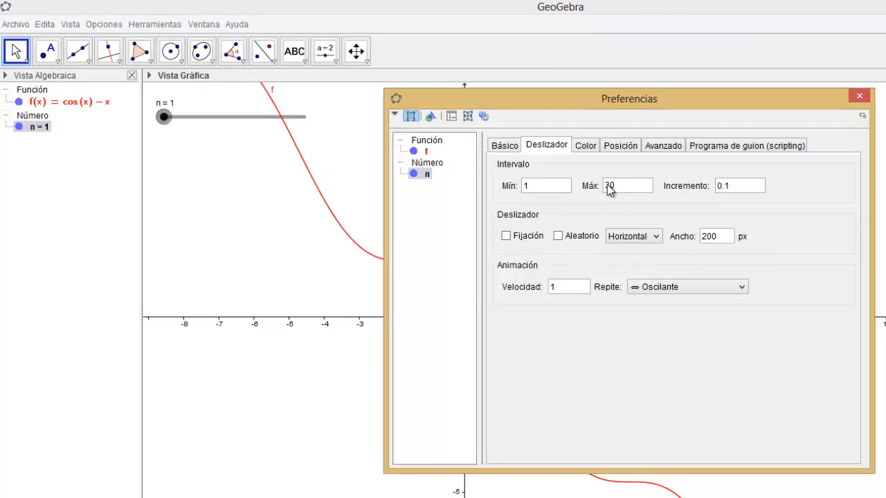
{"action": "left_click", "coordinate": [726, 189]}
{"action": "type", "text": "1"}
{"action": "left_click", "coordinate": [859, 96]}
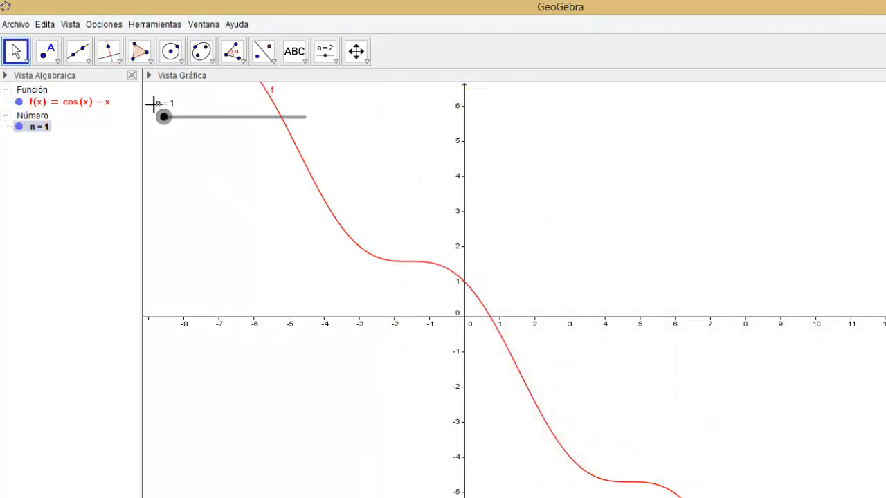
{"action": "left_click_drag", "start_coordinate": [164, 117], "coordinate": [298, 119]}
{"action": "left_click_drag", "start_coordinate": [204, 127], "coordinate": [138, 127]}
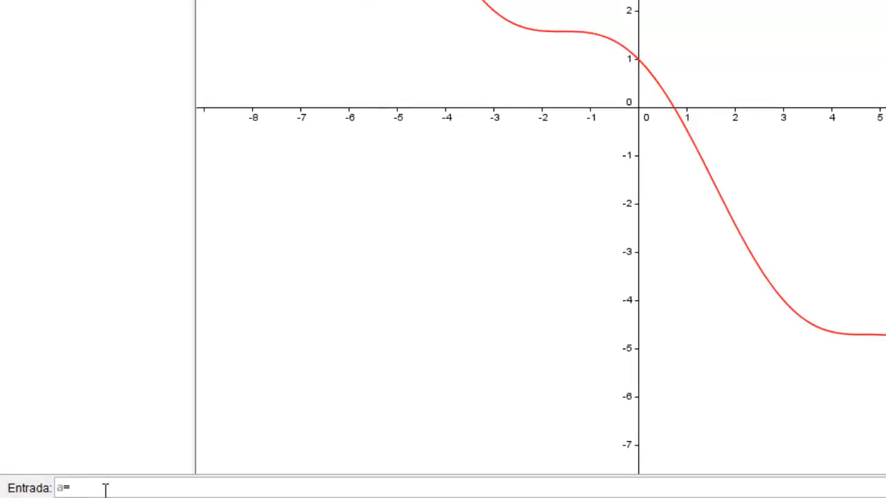
Step: Create the number a = -3 and show it as a slider in the graphics view
{"action": "left_click", "coordinate": [105, 490]}
{"action": "type", "text": "a = -3"}
{"action": "key", "text": "Return"}
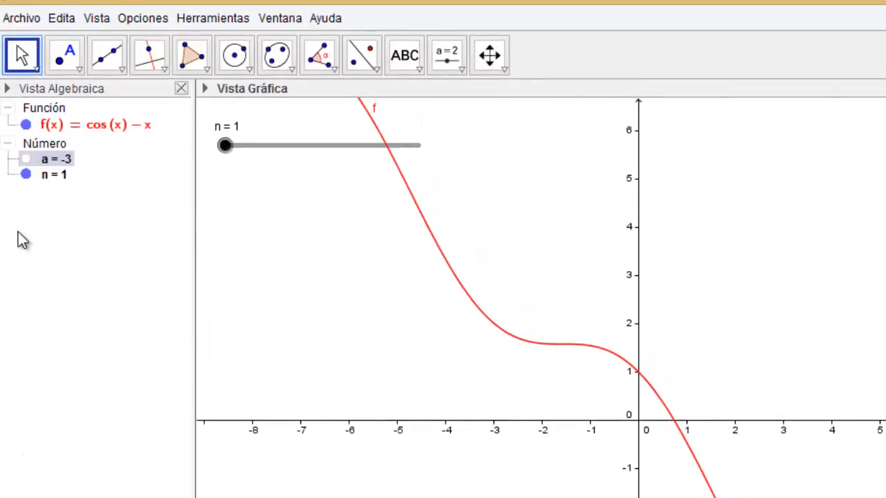
{"action": "left_click", "coordinate": [25, 159]}
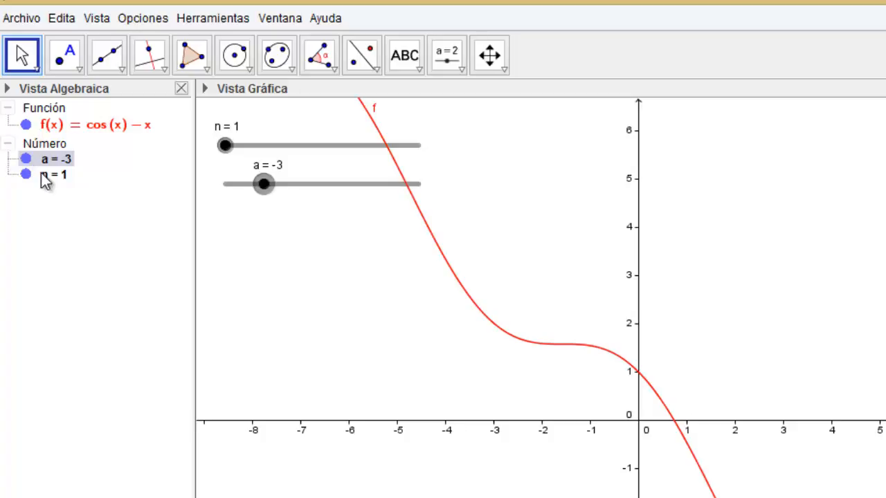
Step: Set the interval of slider a to a minimum of -3 and a maximum of 3
{"action": "right_click", "coordinate": [290, 186]}
{"action": "left_click", "coordinate": [387, 394]}
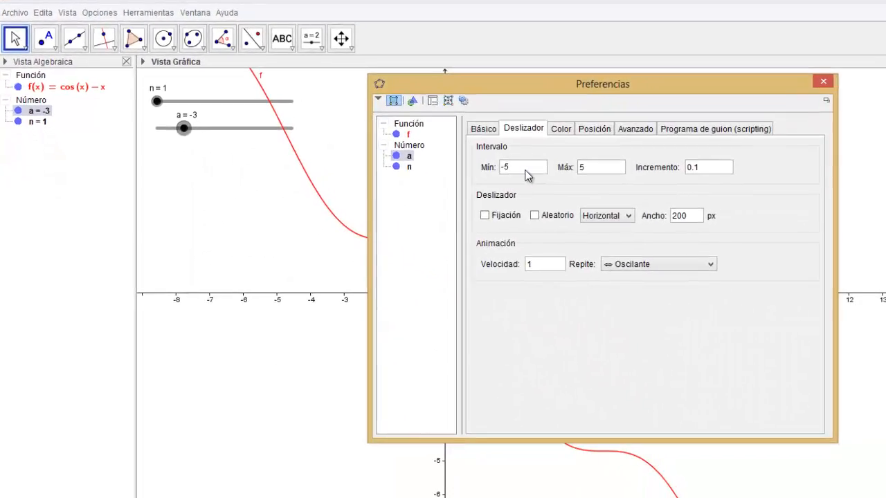
{"action": "left_click_drag", "start_coordinate": [577, 186], "coordinate": [542, 184]}
{"action": "type", "text": "-3"}
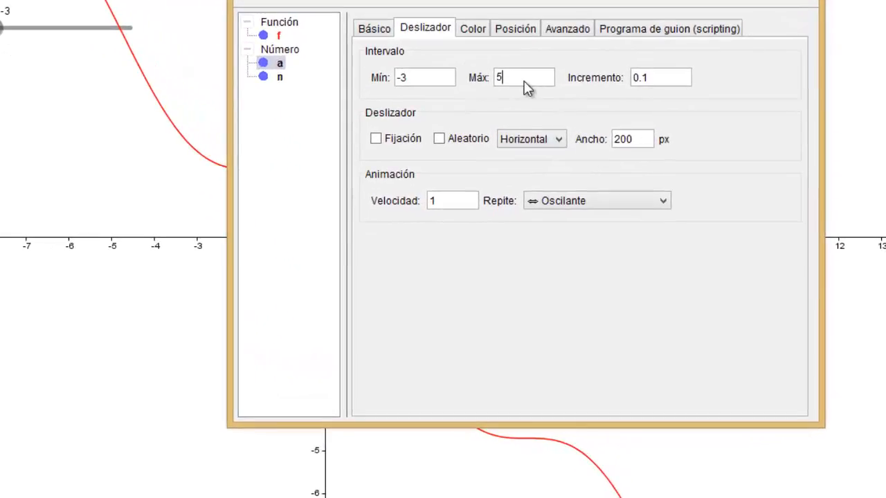
{"action": "left_click_drag", "start_coordinate": [600, 168], "coordinate": [571, 168]}
{"action": "type", "text": "3"}
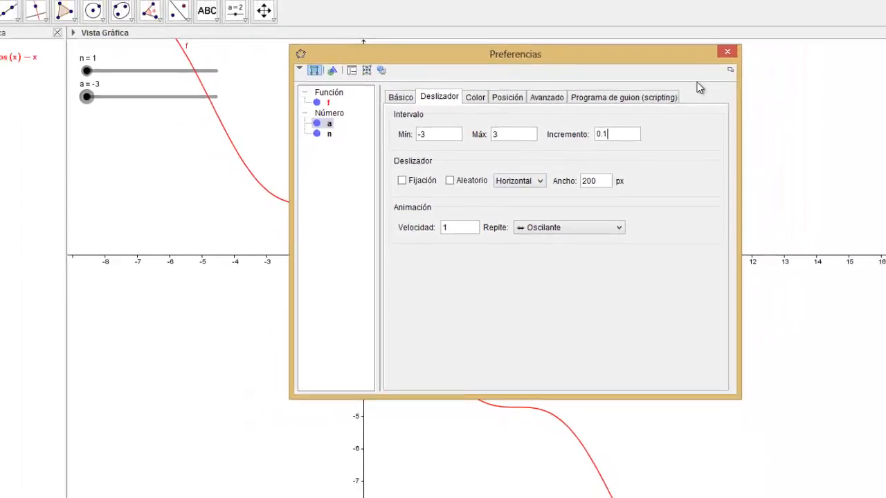
{"action": "left_click", "coordinate": [727, 52]}
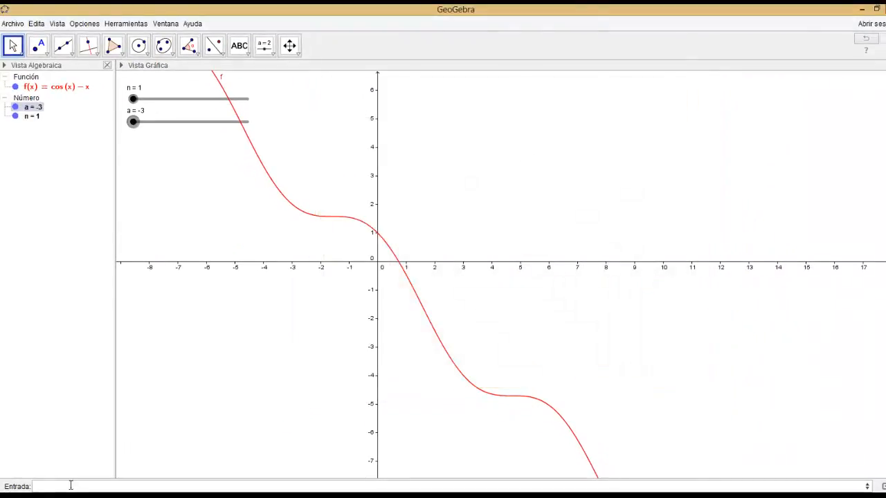
Step: Create the number b = 3 and show it as a slider in the graphics view
{"action": "left_click", "coordinate": [73, 483]}
{"action": "type", "text": "b=3"}
{"action": "key", "text": "Return"}
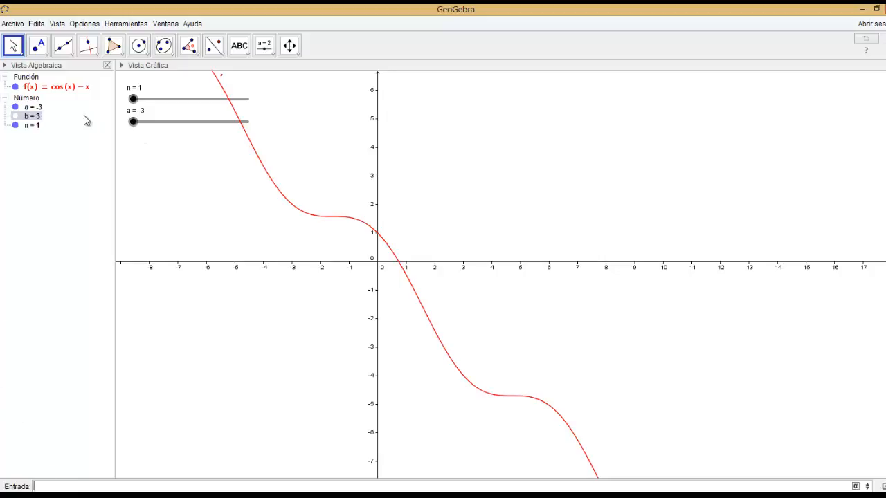
{"action": "left_click", "coordinate": [16, 116]}
Step: Set the interval of slider b to a minimum of -3 and a maximum of 3
{"action": "right_click", "coordinate": [172, 147]}
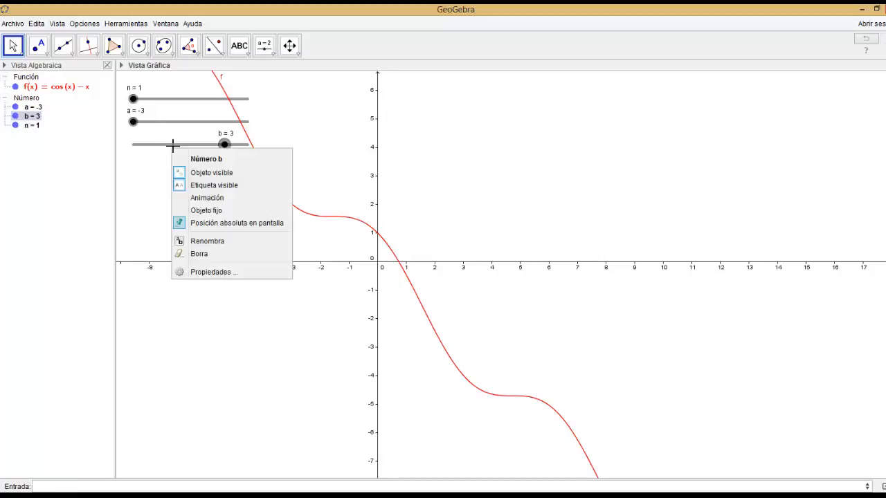
{"action": "left_click", "coordinate": [196, 272]}
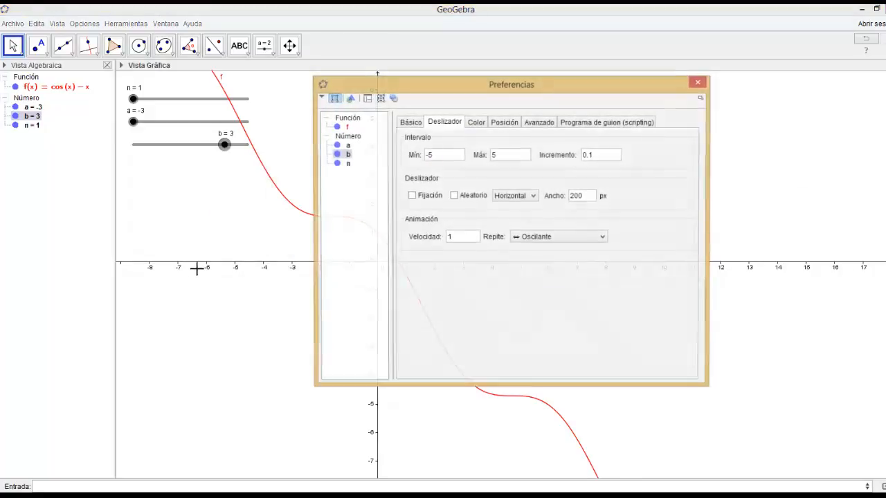
{"action": "left_click_drag", "start_coordinate": [441, 160], "coordinate": [416, 156]}
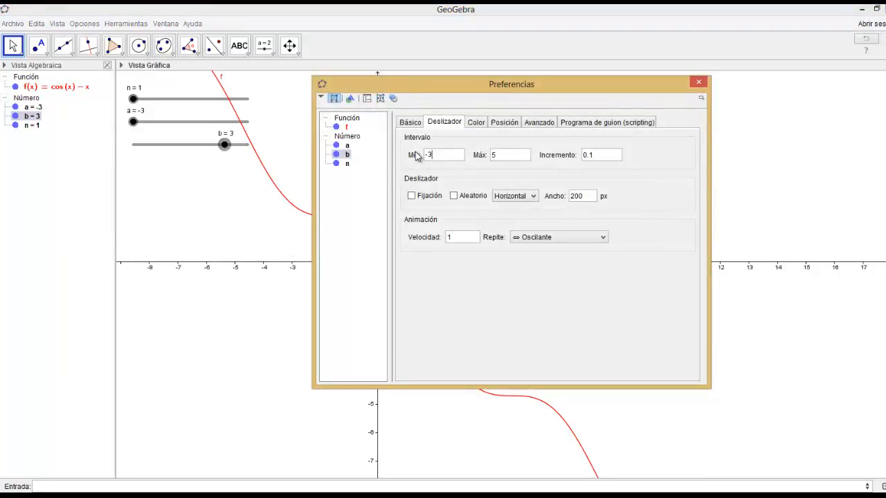
{"action": "type", "text": "-3"}
{"action": "left_click_drag", "start_coordinate": [494, 155], "coordinate": [477, 159]}
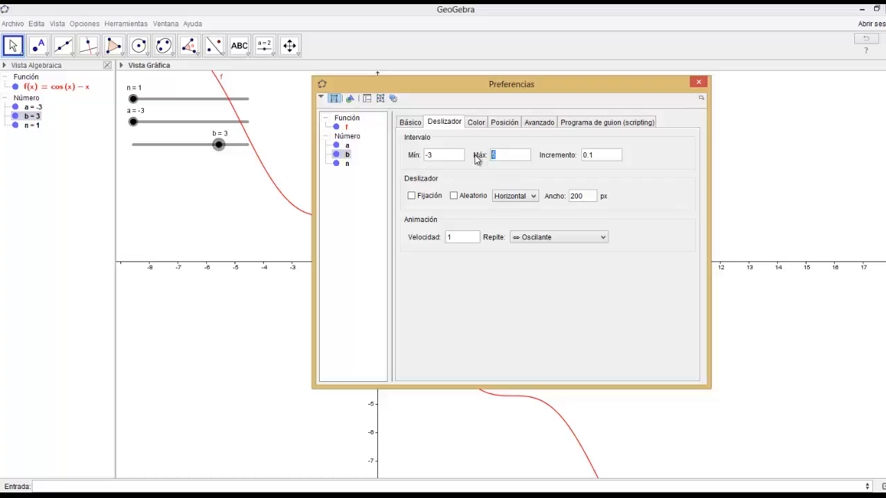
{"action": "type", "text": "3"}
{"action": "left_click", "coordinate": [694, 82]}
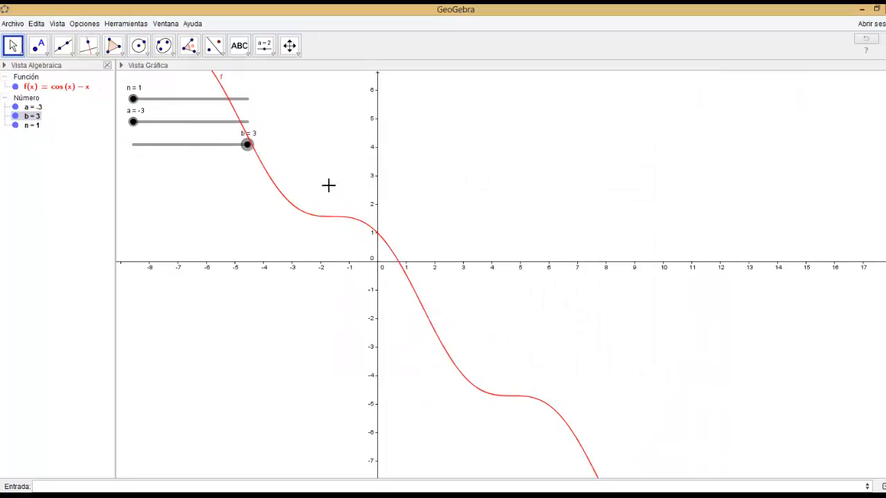
Step: Hide the algebra view and show the spreadsheet view beside the graph
{"action": "left_click", "coordinate": [290, 46]}
{"action": "scroll", "coordinate": [409, 222], "scroll_direction": "up", "scroll_amount": 5}
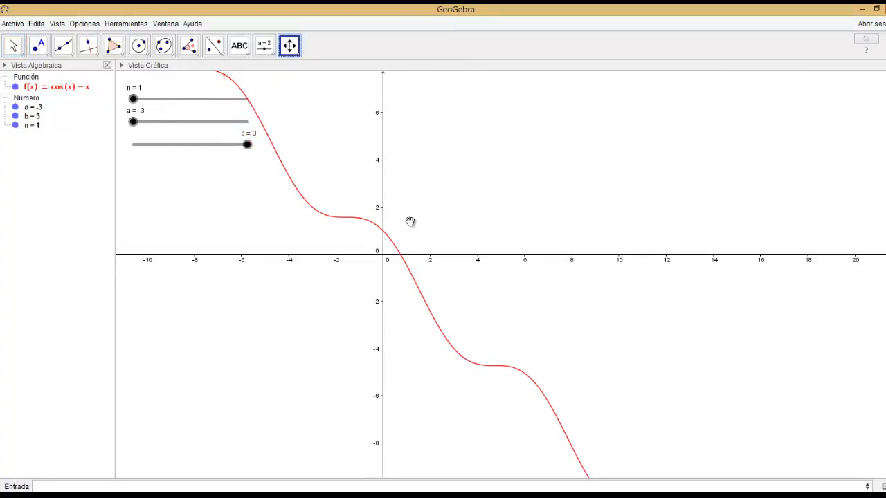
{"action": "scroll", "coordinate": [414, 225], "scroll_direction": "up", "scroll_amount": 5}
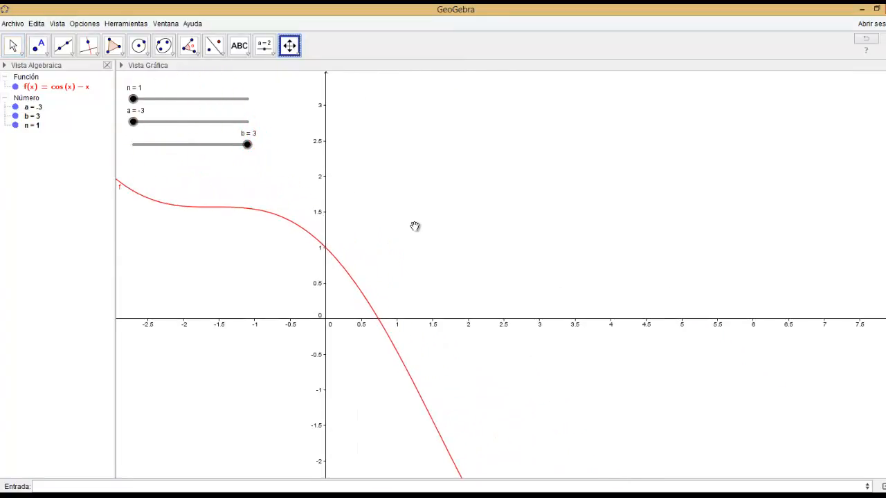
{"action": "left_click_drag", "start_coordinate": [491, 253], "coordinate": [580, 254]}
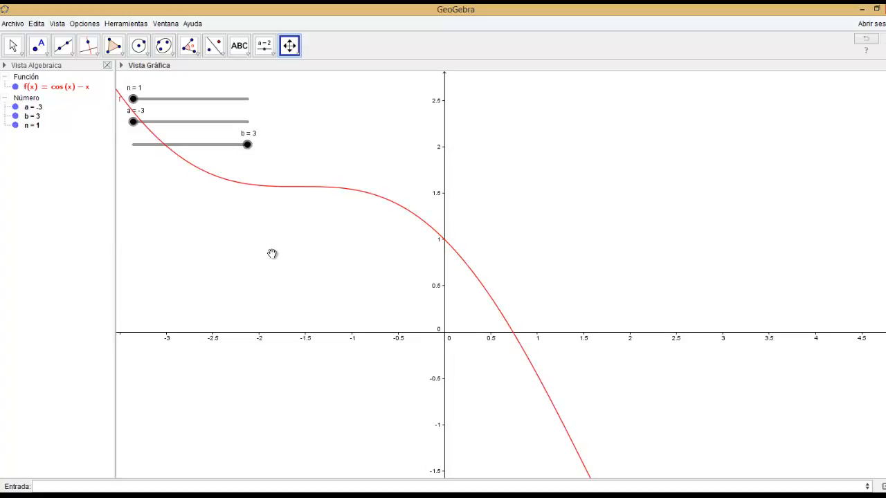
{"action": "left_click", "coordinate": [57, 24]}
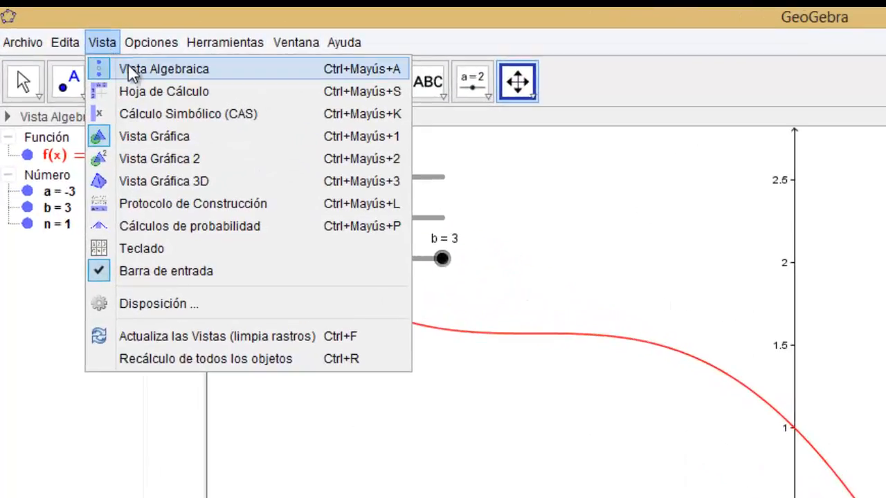
{"action": "left_click", "coordinate": [131, 69]}
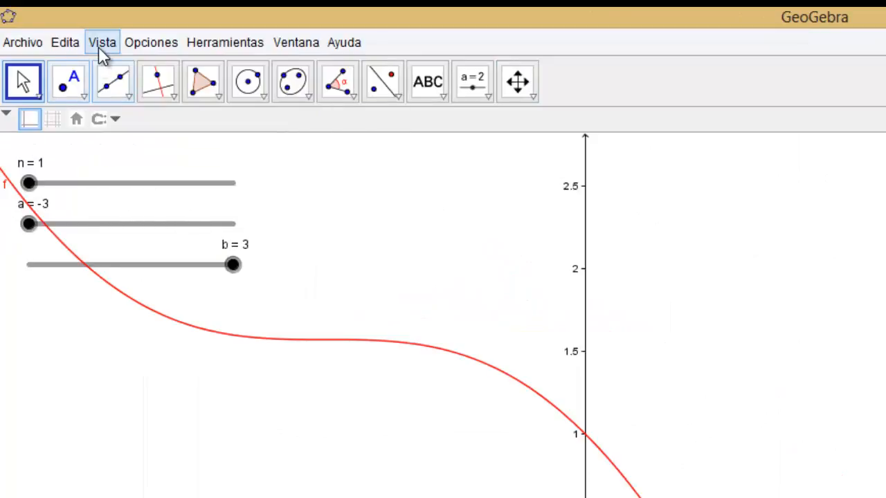
{"action": "left_click", "coordinate": [102, 42]}
{"action": "left_click", "coordinate": [131, 90]}
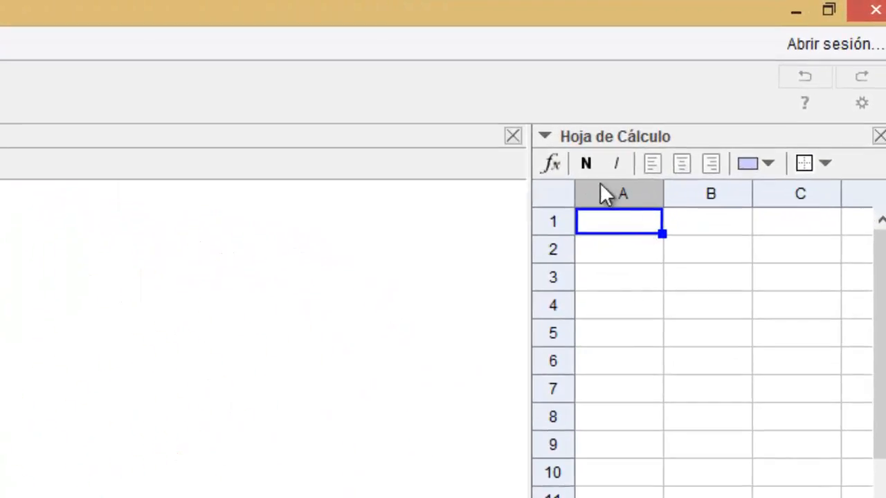
Step: Show the spreadsheet's formula bar and enter =a in cell A1 and =b in cell B1
{"action": "left_click", "coordinate": [552, 164]}
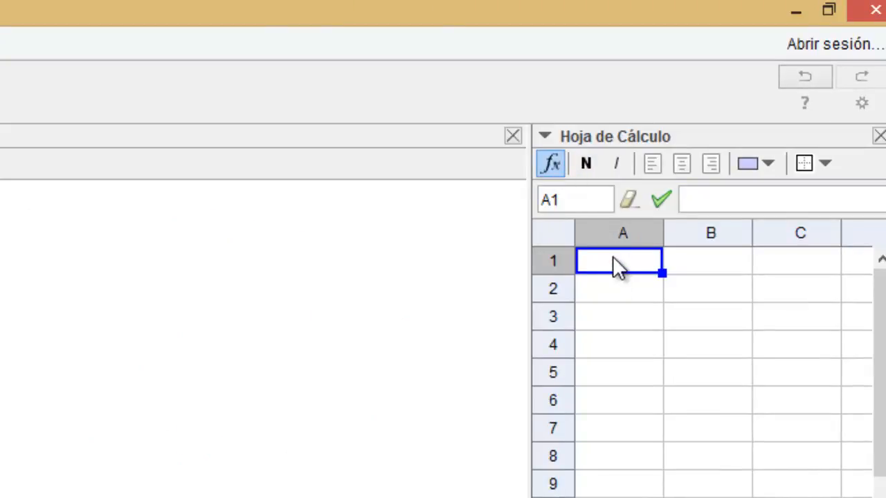
{"action": "type", "text": "=a"}
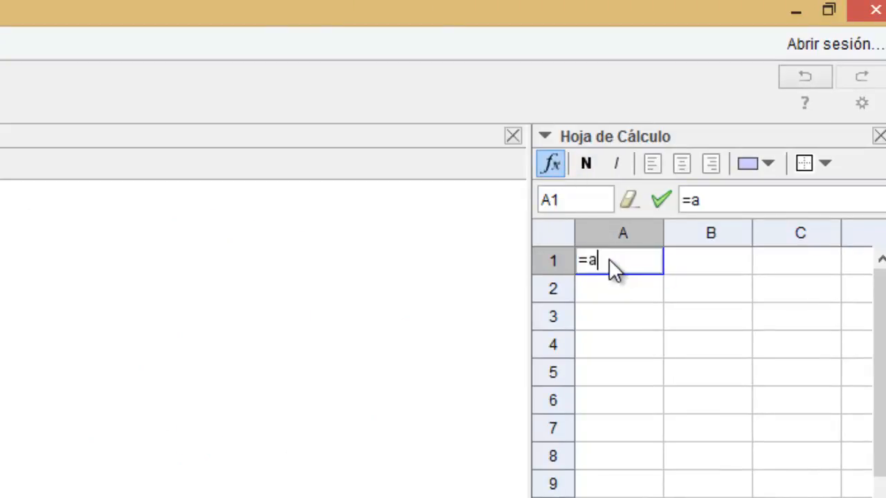
{"action": "key", "text": "Return"}
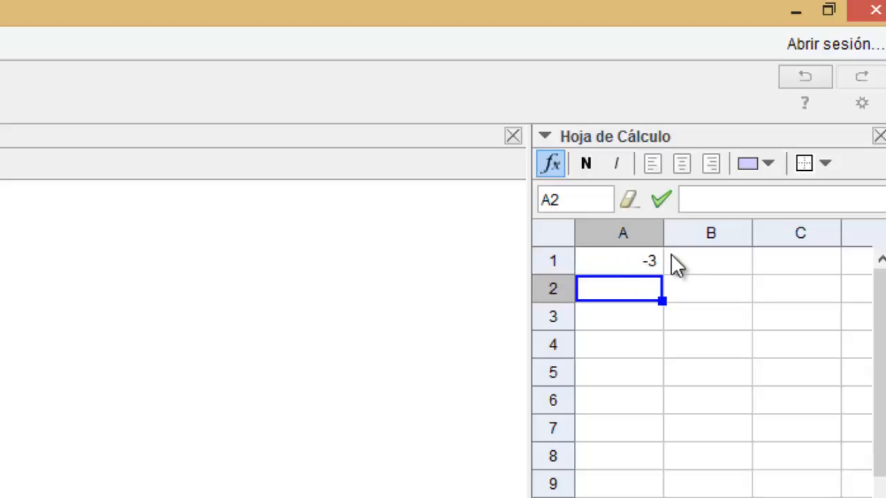
{"action": "left_click", "coordinate": [720, 272]}
{"action": "type", "text": "=b"}
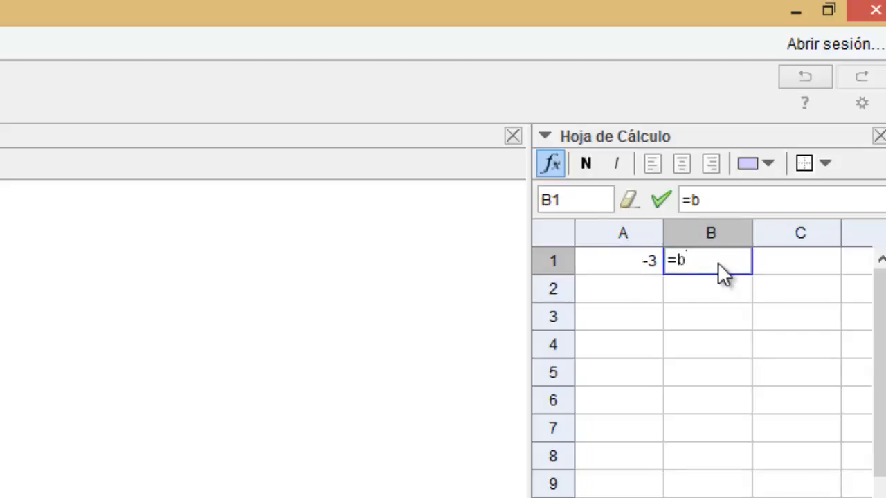
{"action": "key", "text": "Return"}
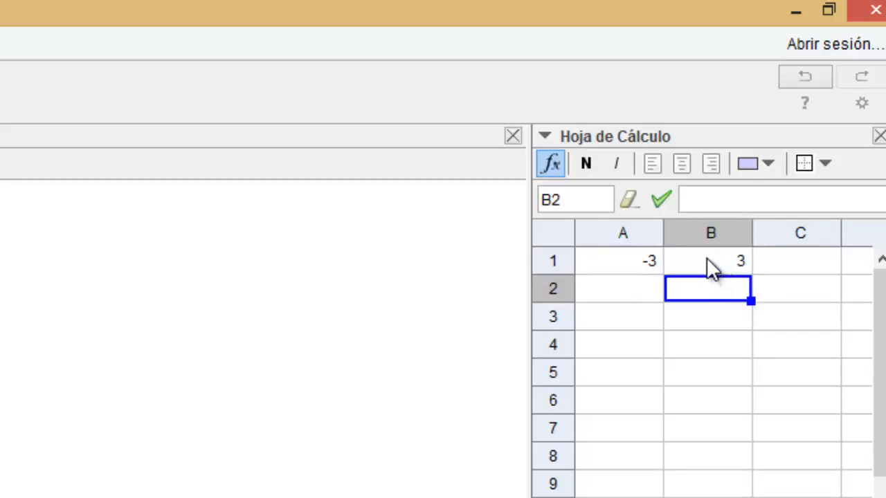
Step: Enter the midpoint formula =(A1+B1)/2 in cell C1
{"action": "left_click", "coordinate": [783, 274]}
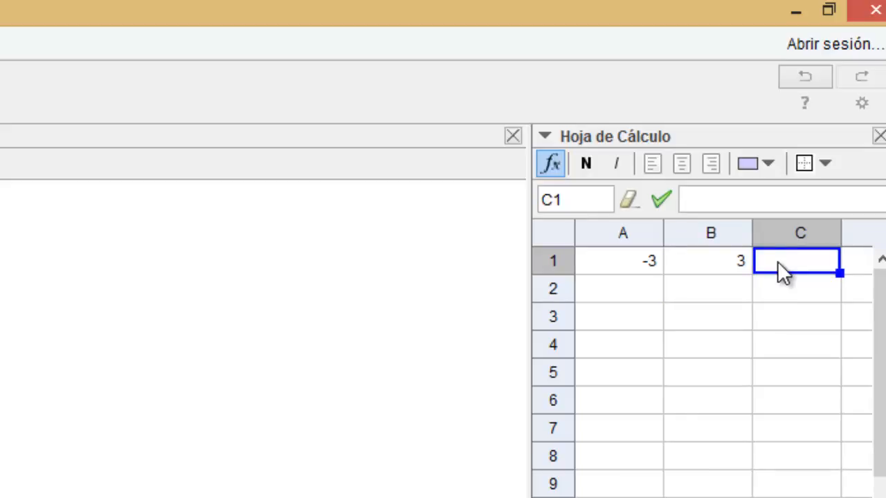
{"action": "type", "text": "="}
{"action": "type", "text": "(A1+"}
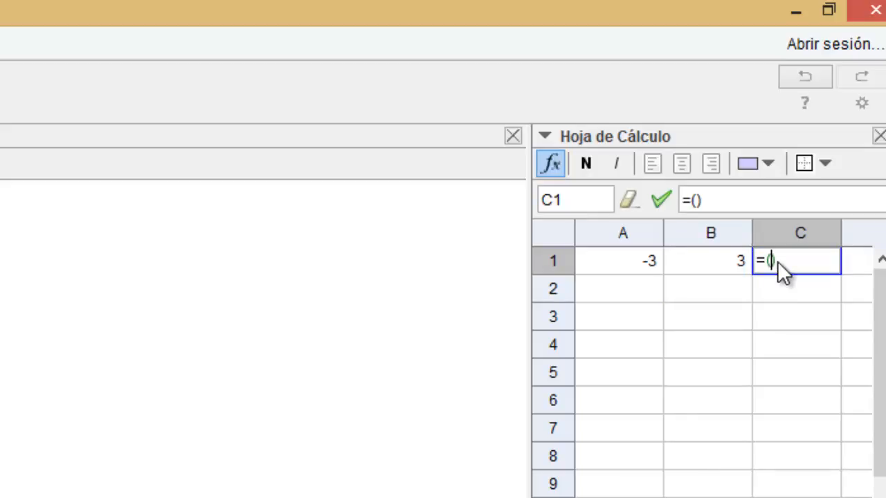
{"action": "type", "text": "B1"}
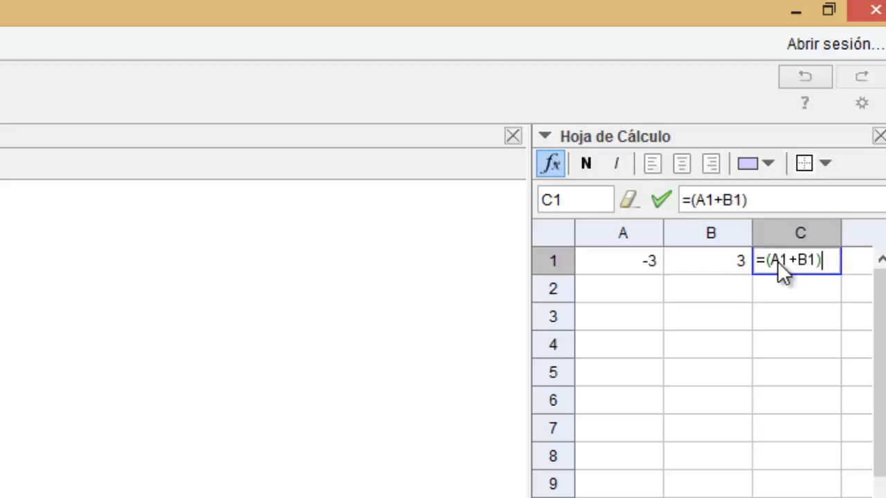
{"action": "type", "text": "/2"}
{"action": "key", "text": "Return"}
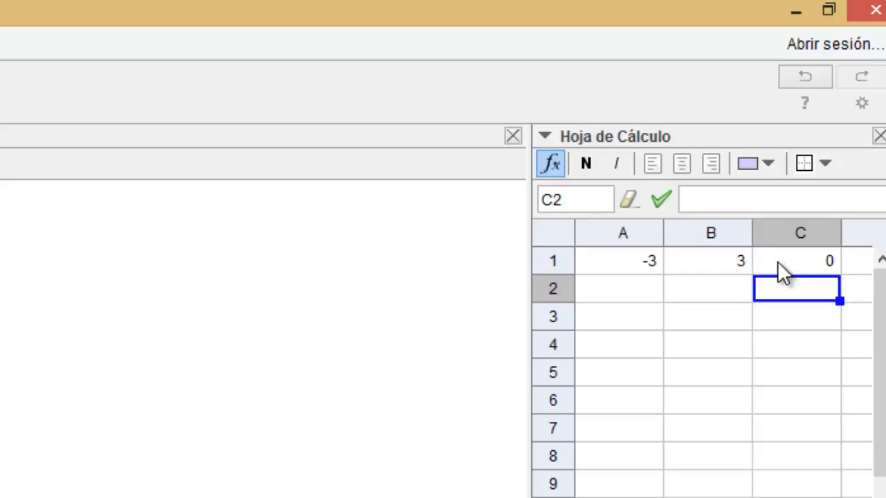
{"action": "left_click", "coordinate": [772, 252]}
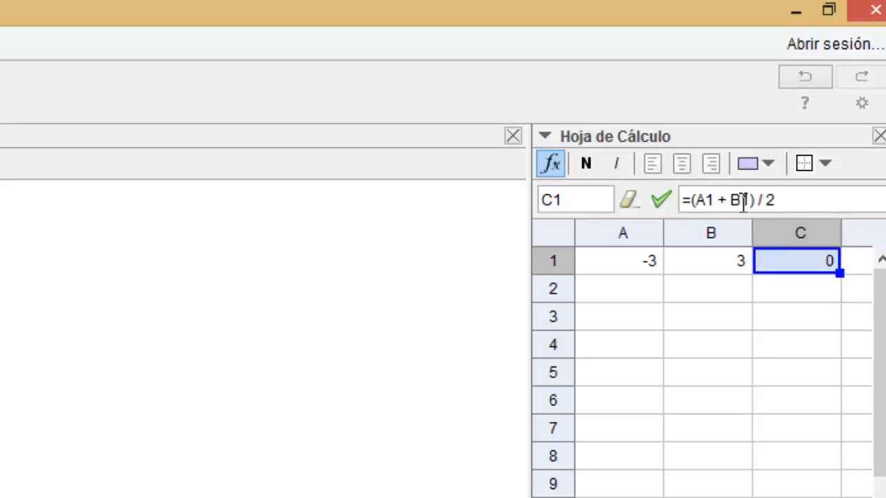
Step: Enter the conditional formula =Si[f(A1)f(C1)>0,C1,A1] for the new lower endpoint in cell A2
{"action": "left_click", "coordinate": [633, 293]}
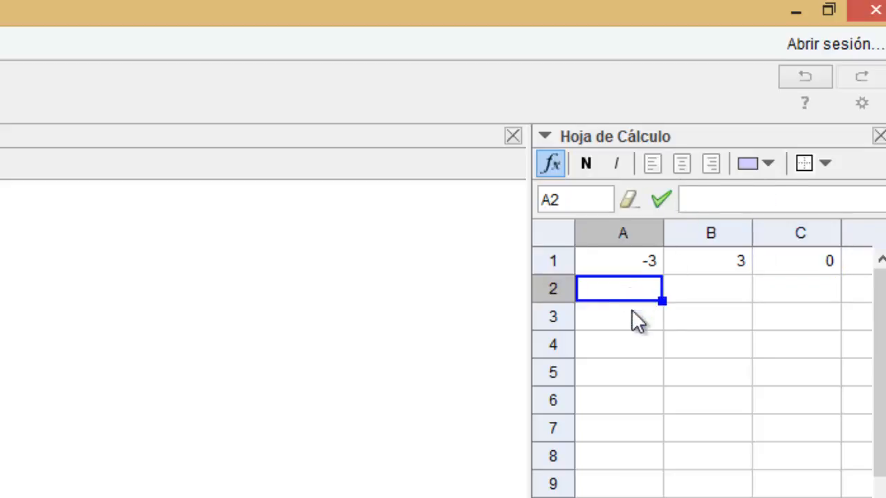
{"action": "type", "text": "="}
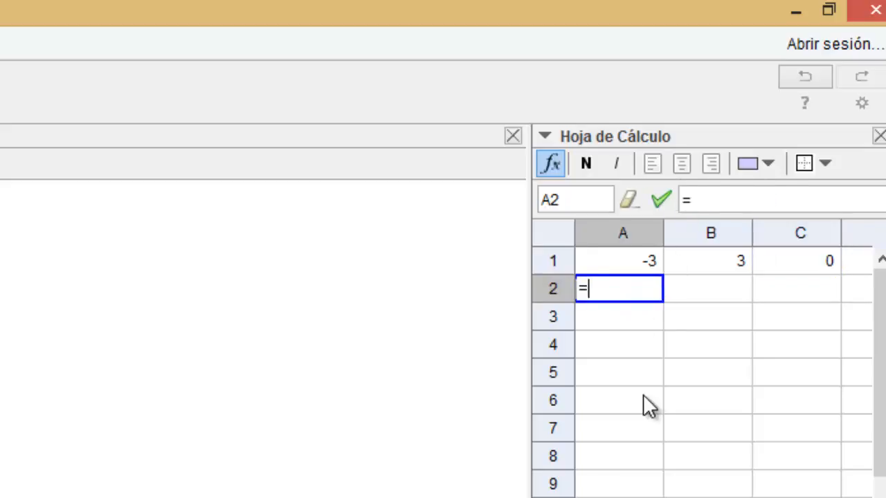
{"action": "type", "text": "Si[f("}
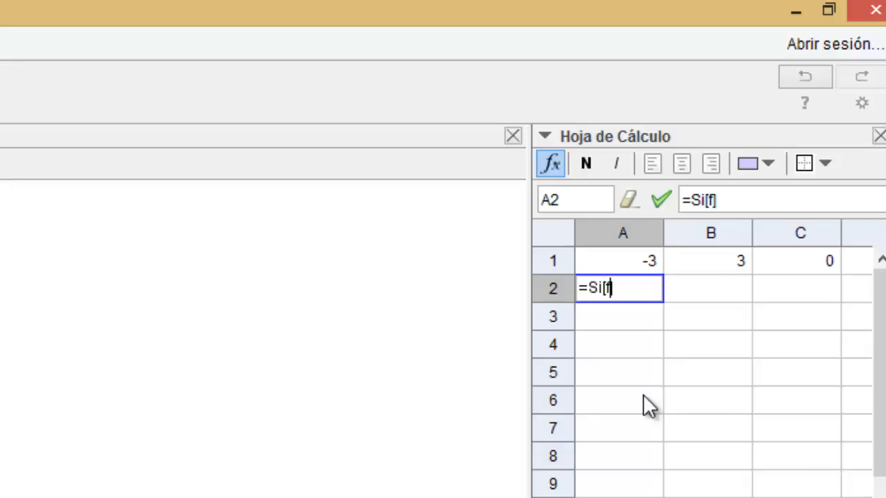
{"action": "type", "text": "A1"}
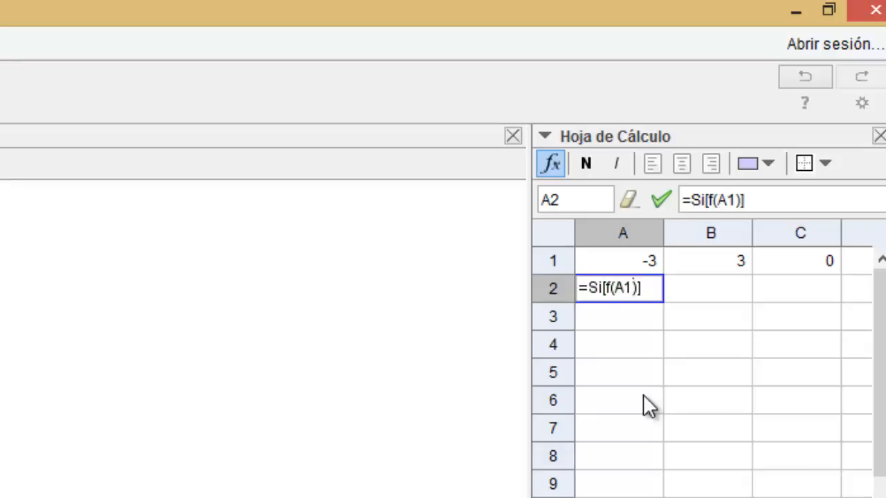
{"action": "key", "text": "Right"}
{"action": "type", "text": "f(C1"}
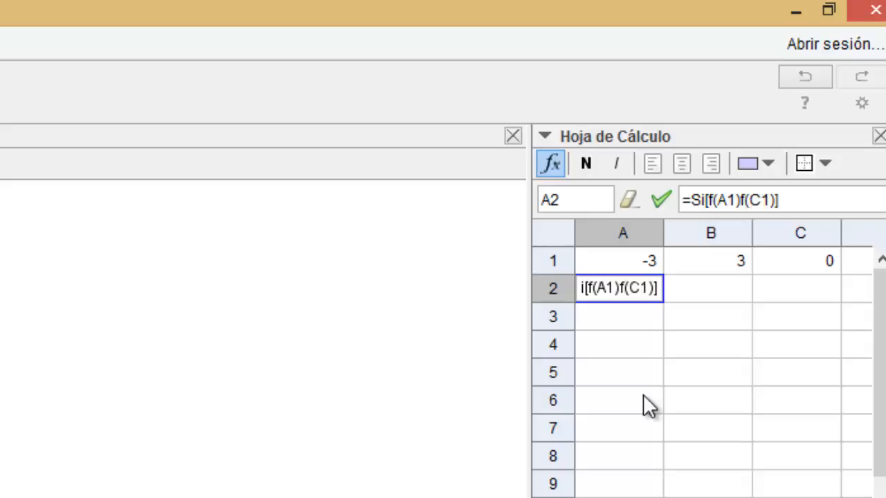
{"action": "key", "text": "Right"}
{"action": "type", "text": ">"}
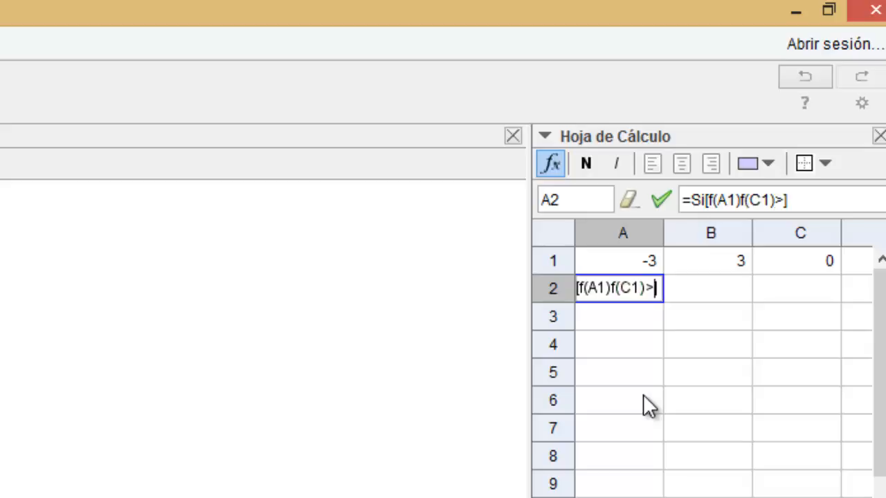
{"action": "type", "text": "0,"}
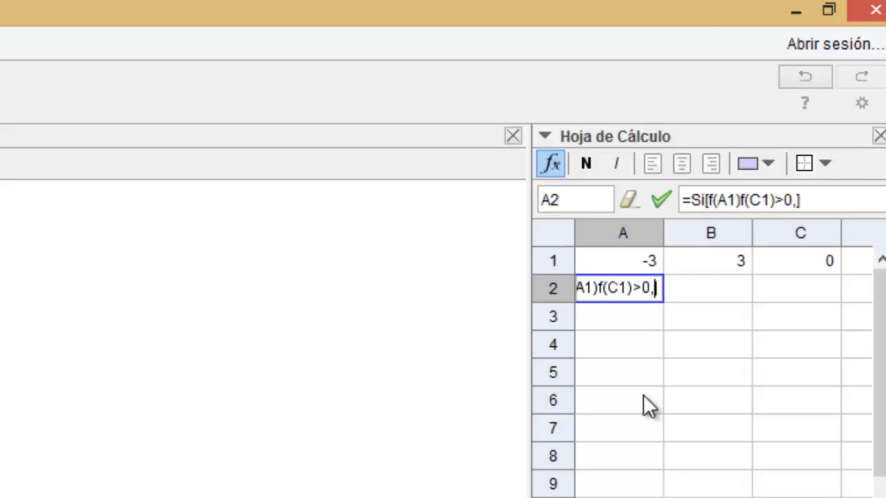
{"action": "type", "text": "C1,"}
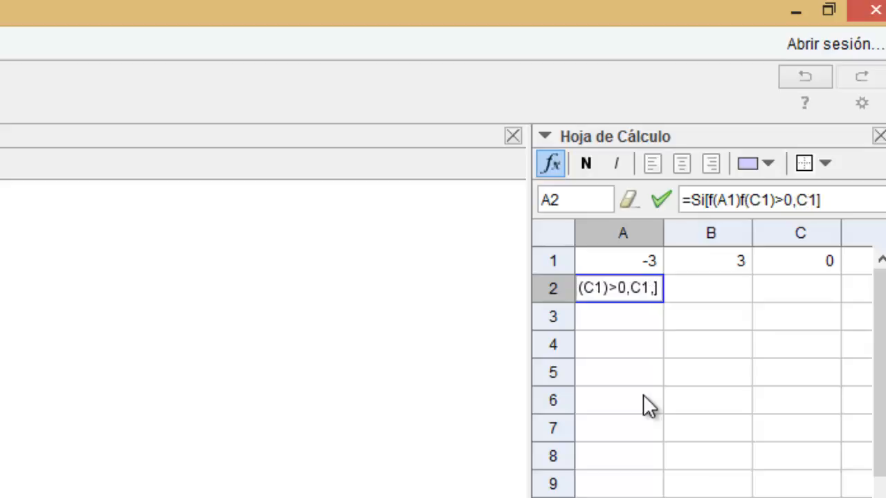
{"action": "type", "text": "A1"}
{"action": "key", "text": "Return"}
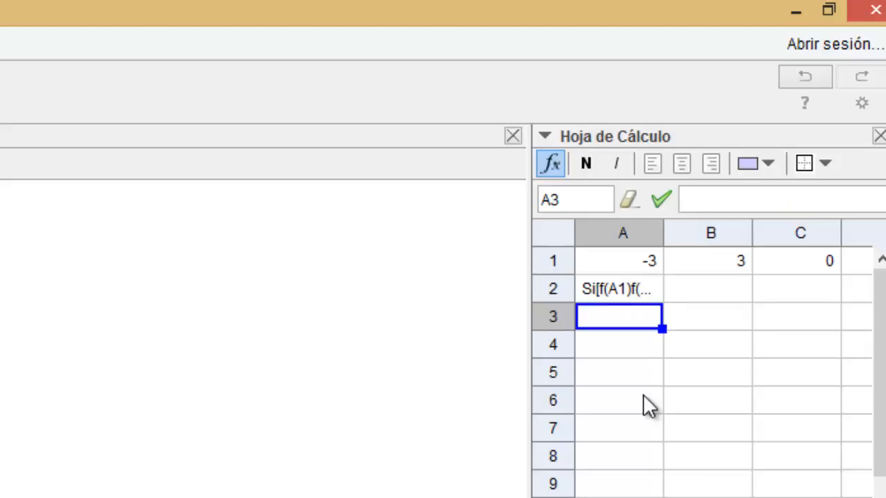
Step: Add a leading equals sign to the entry in cell A2 so it reads =Si[f(A1)f(C1)>0,C1,A1]
{"action": "left_click", "coordinate": [601, 283]}
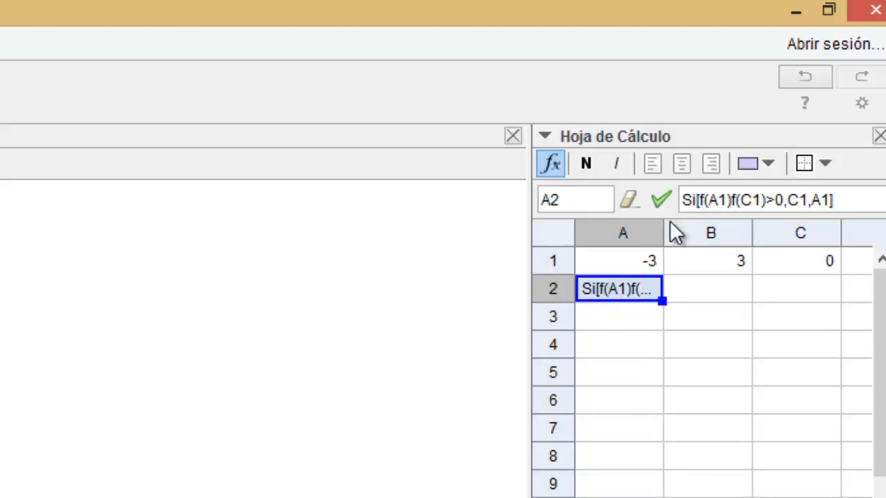
{"action": "left_click", "coordinate": [686, 206]}
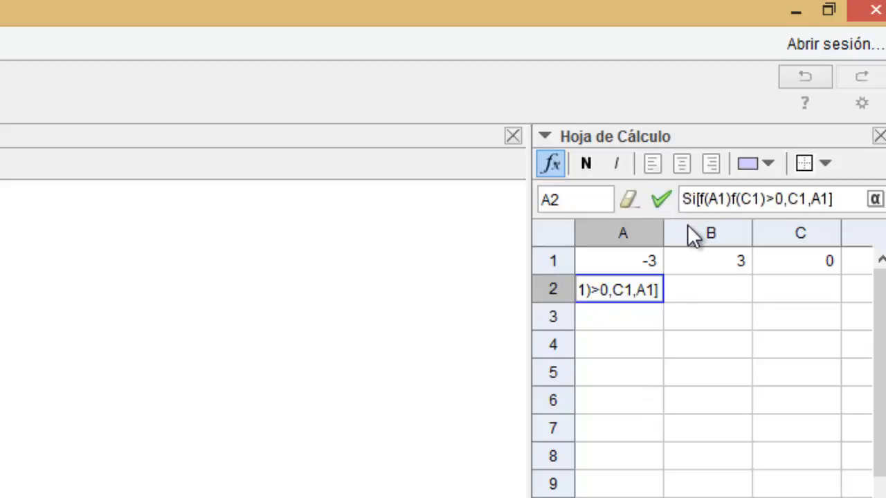
{"action": "type", "text": "="}
{"action": "key", "text": "Escape"}
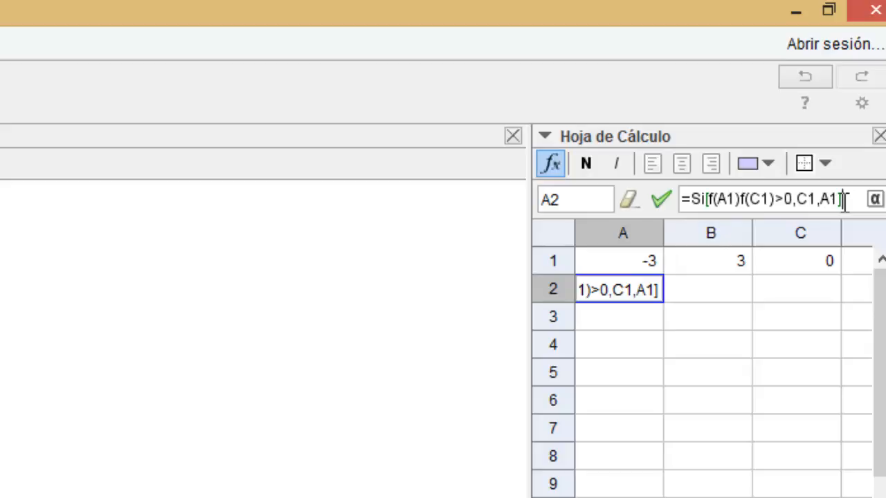
{"action": "key", "text": "Return"}
{"action": "left_click", "coordinate": [636, 294]}
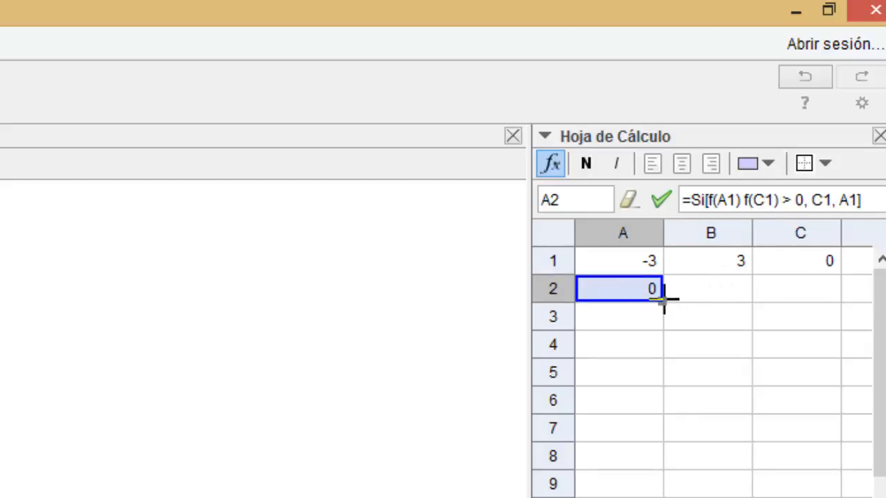
Step: Copy the A2 formula to B2 and edit it to =Si[f(A1) f(C1) > 0, B1, C1]
{"action": "left_click_drag", "start_coordinate": [663, 299], "coordinate": [708, 289]}
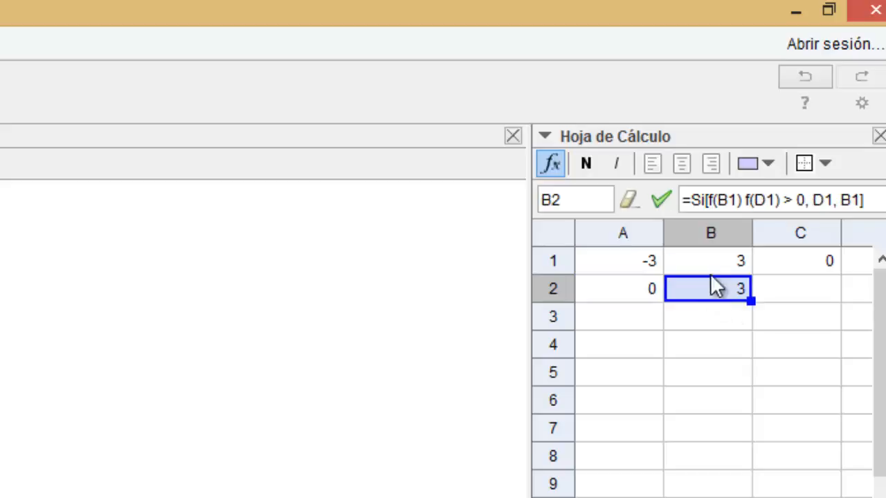
{"action": "left_click", "coordinate": [718, 200]}
{"action": "left_click_drag", "start_coordinate": [718, 199], "coordinate": [728, 199]}
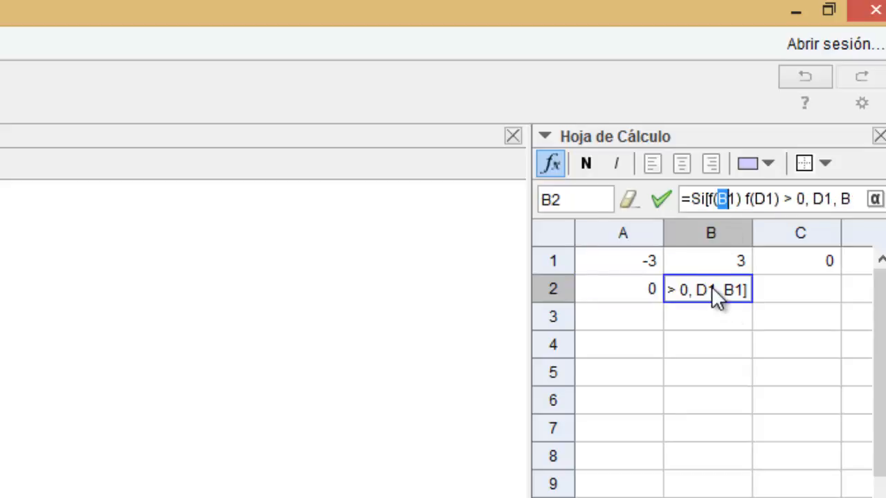
{"action": "type", "text": "A"}
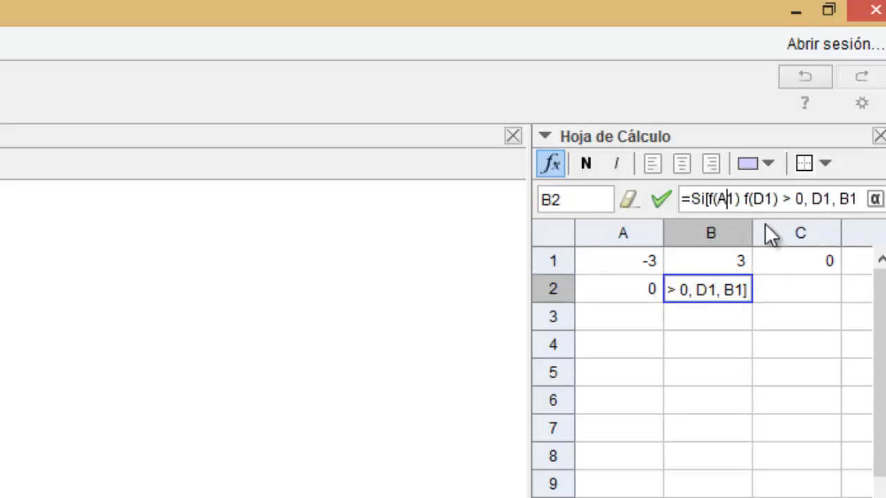
{"action": "left_click_drag", "start_coordinate": [762, 199], "coordinate": [752, 199]}
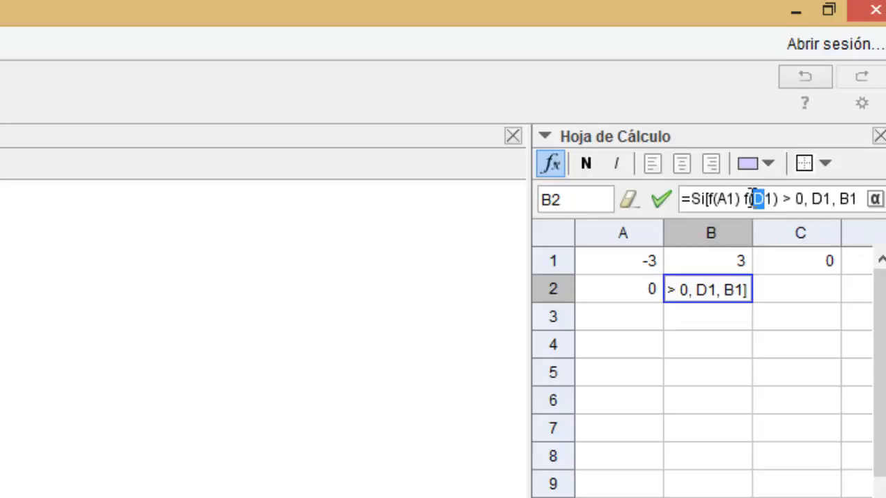
{"action": "type", "text": "C"}
{"action": "left_click_drag", "start_coordinate": [818, 199], "coordinate": [810, 200]}
{"action": "type", "text": "B"}
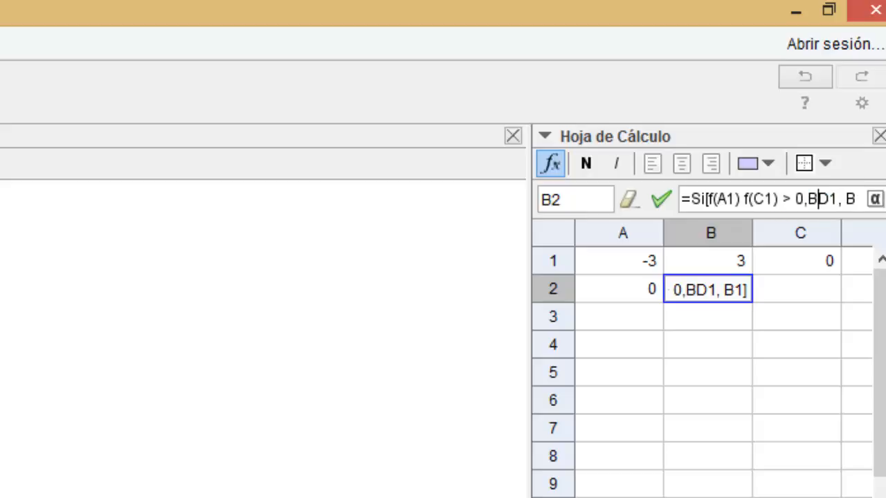
{"action": "key", "text": "Delete"}
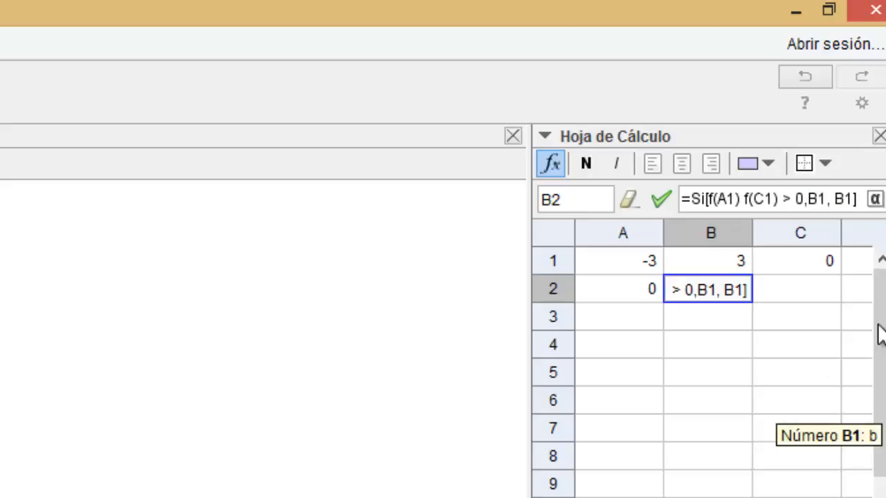
{"action": "left_click_drag", "start_coordinate": [834, 199], "coordinate": [844, 199]}
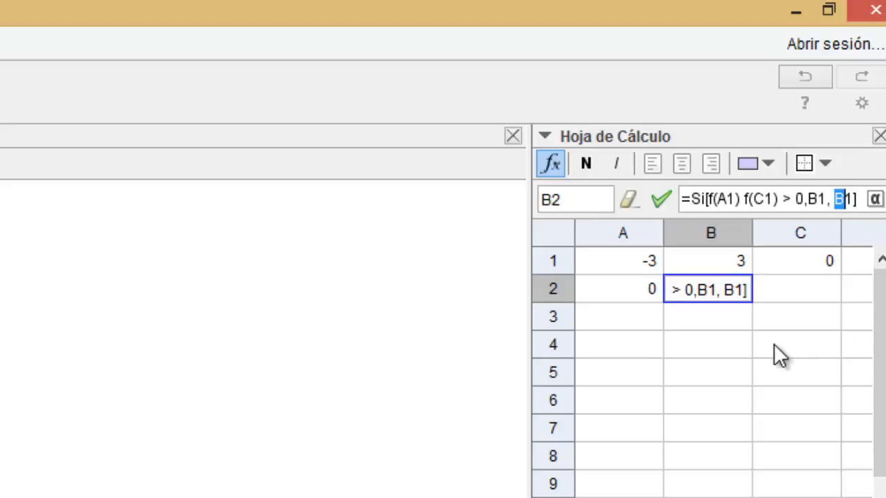
{"action": "type", "text": "C"}
{"action": "key", "text": "Return"}
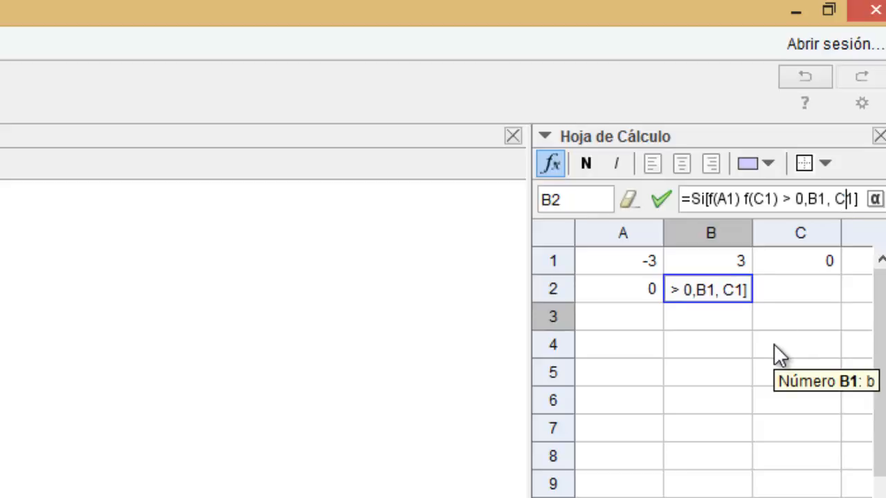
{"action": "left_click", "coordinate": [716, 280]}
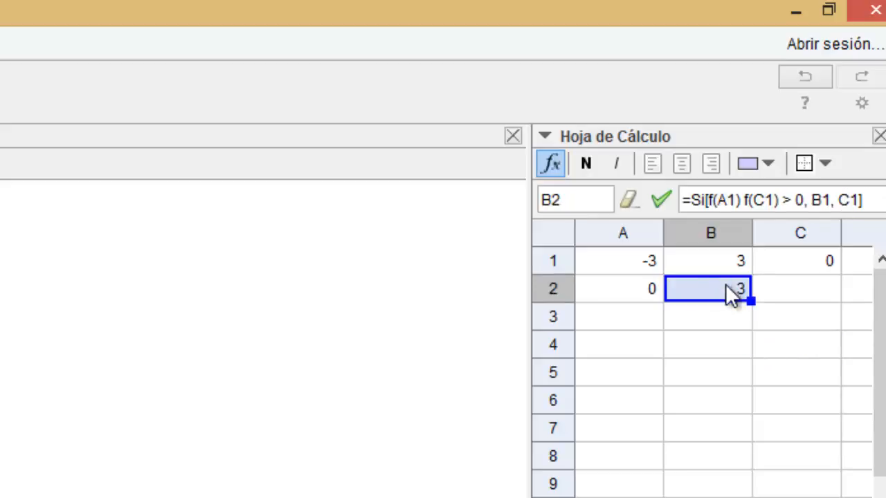
Step: Copy the midpoint formula from C1 to C2 and extend the A2:C2 formulas down the rows below
{"action": "left_click", "coordinate": [809, 263]}
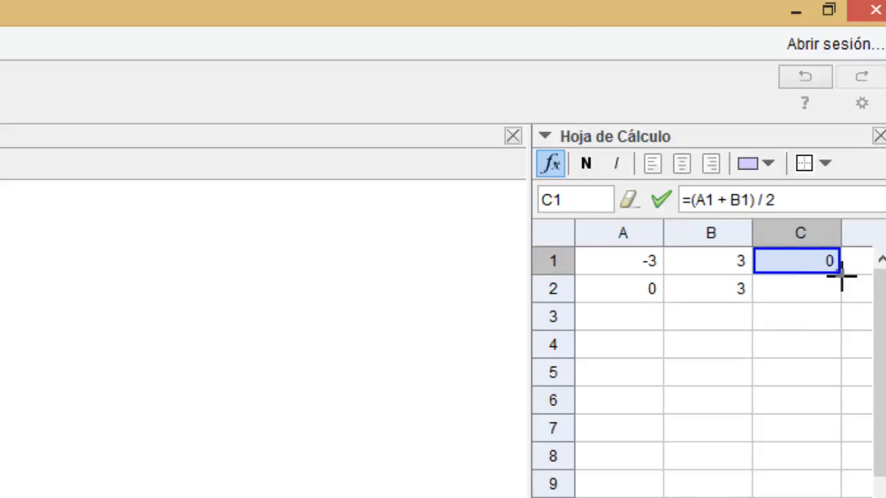
{"action": "left_click_drag", "start_coordinate": [840, 277], "coordinate": [787, 297]}
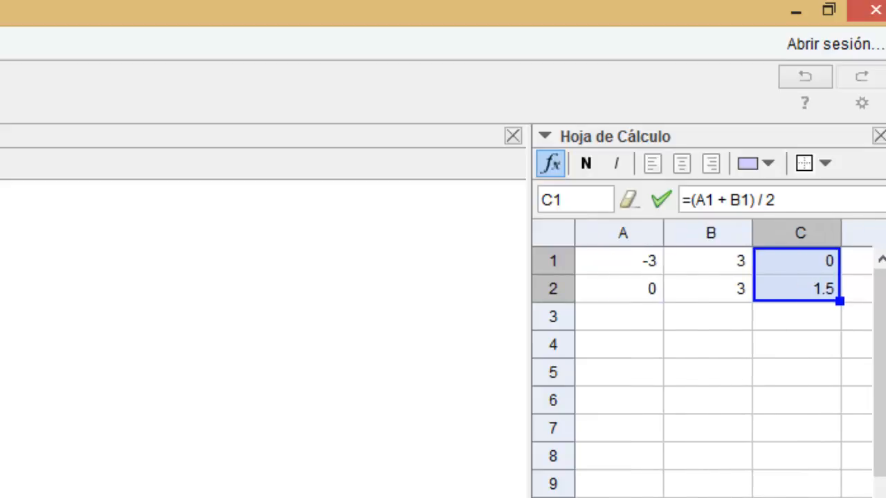
{"action": "left_click_drag", "start_coordinate": [617, 288], "coordinate": [841, 368]}
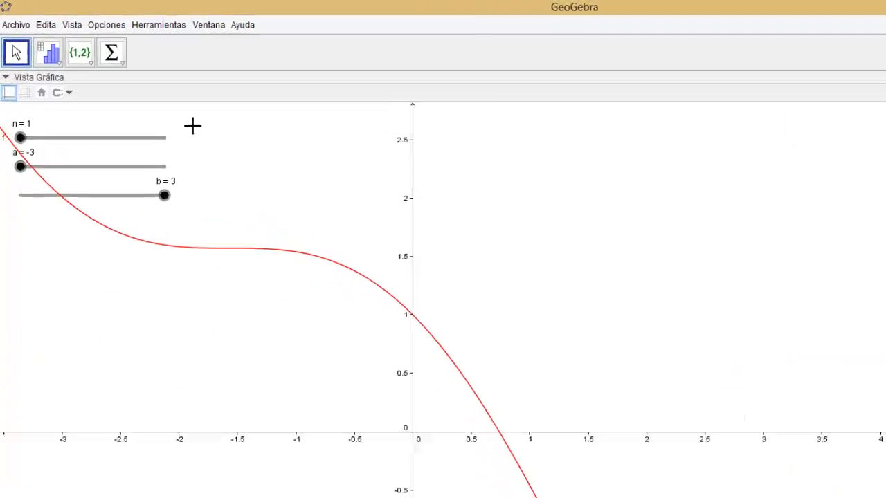
Step: Set the rounding to 4 decimal places
{"action": "left_click", "coordinate": [144, 37]}
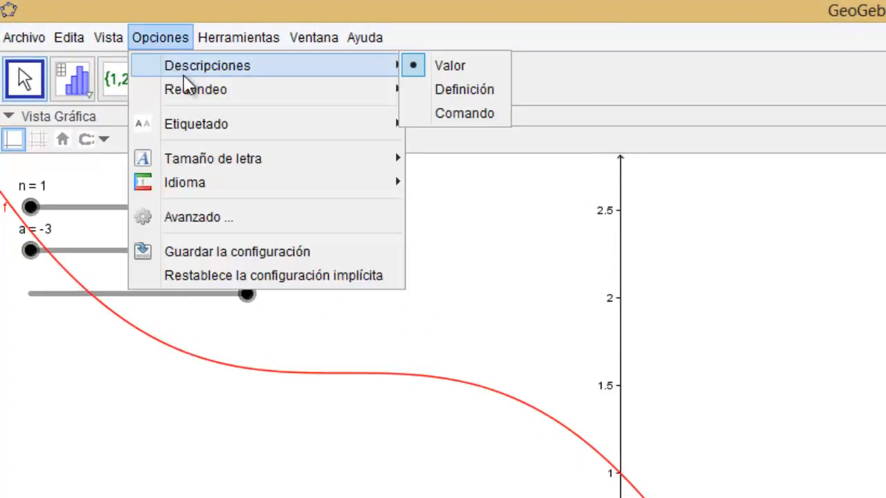
{"action": "mouse_move", "coordinate": [166, 72]}
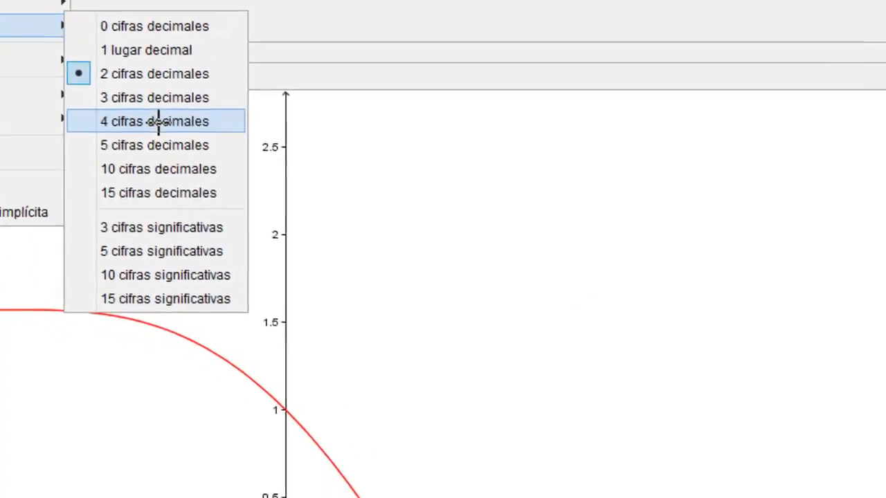
{"action": "left_click", "coordinate": [159, 121]}
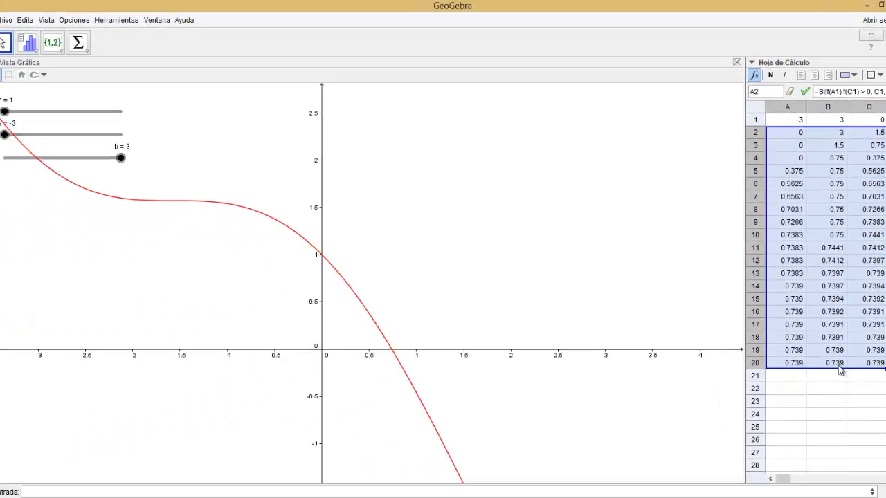
Step: Set the rounding to 5 decimal places
{"action": "left_click", "coordinate": [73, 20]}
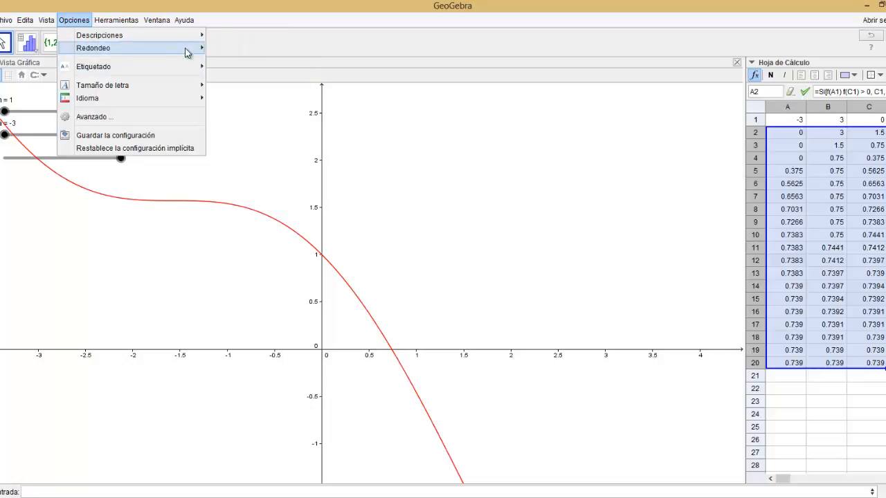
{"action": "mouse_move", "coordinate": [191, 50]}
{"action": "left_click", "coordinate": [253, 112]}
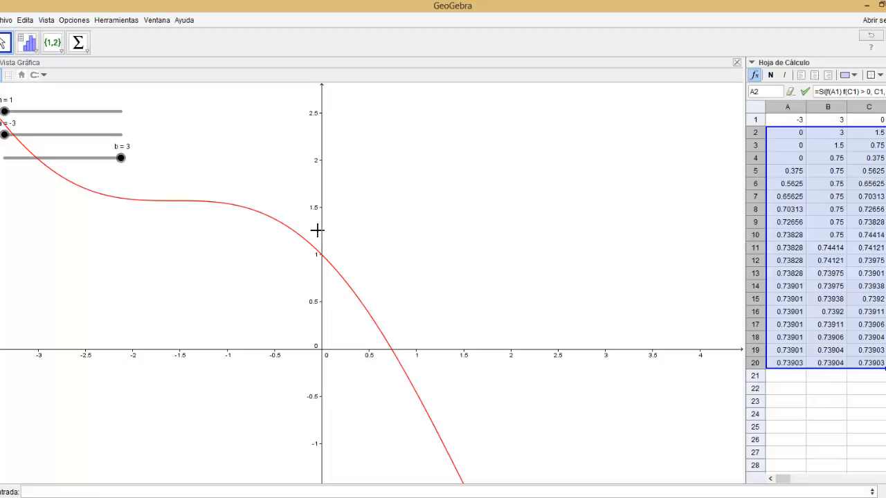
Step: Define the list of lower endpoints as Lista_{an}=A1:A20 from the spreadsheet's first column
{"action": "left_click", "coordinate": [61, 492]}
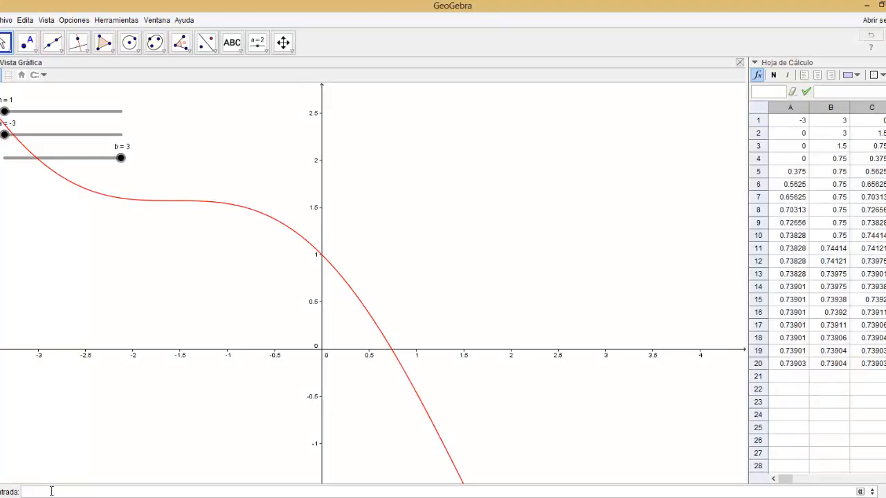
{"action": "type", "text": "Lista"}
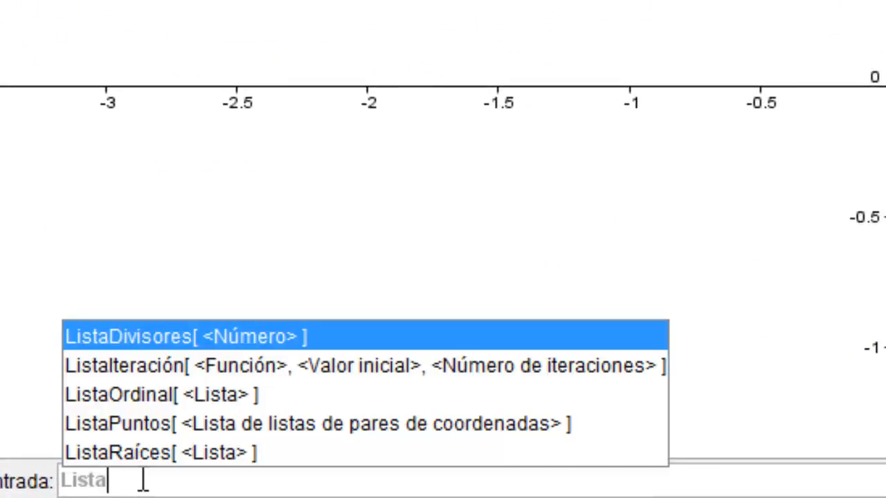
{"action": "key", "text": "Escape"}
{"action": "type", "text": "_{"}
{"action": "type", "text": "an"}
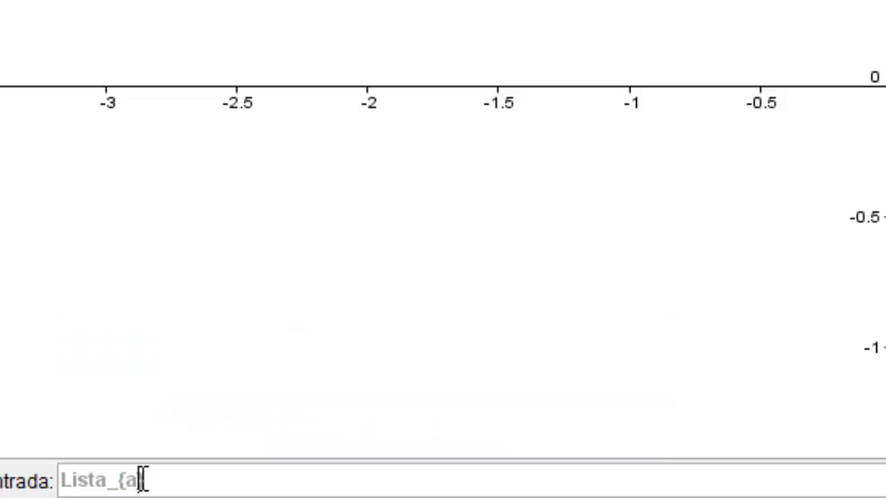
{"action": "key", "text": "Right"}
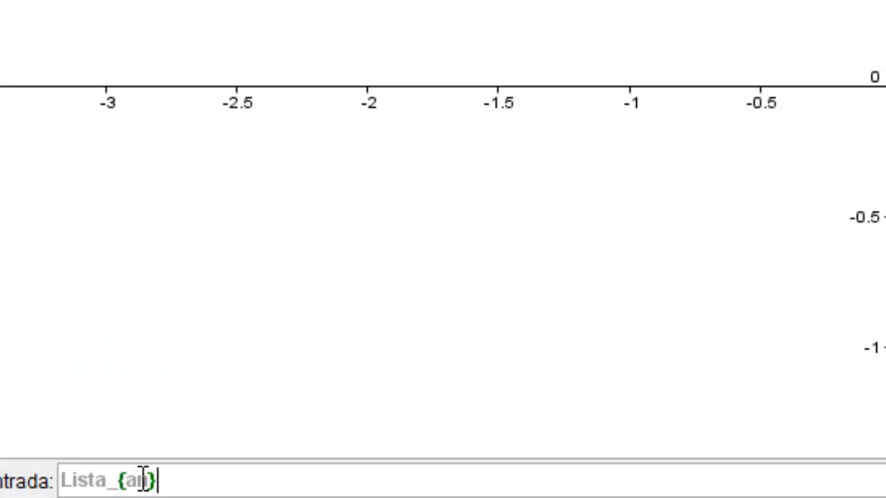
{"action": "type", "text": "="}
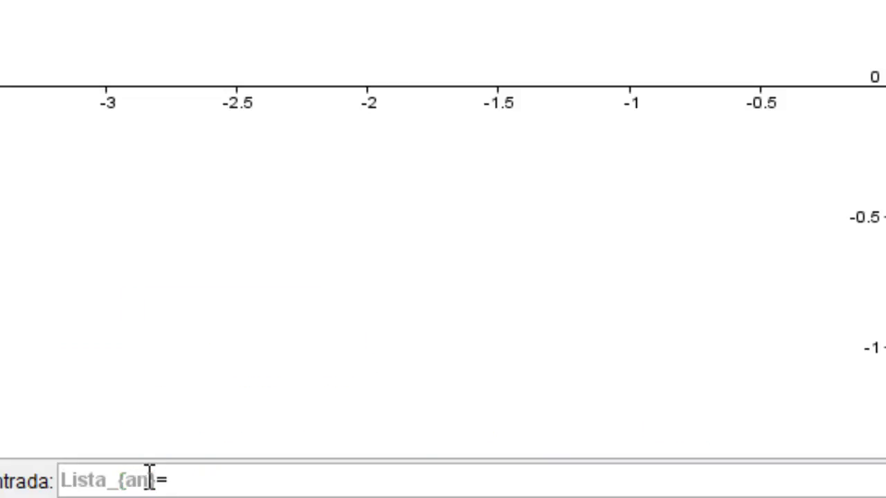
{"action": "type", "text": "A1:"}
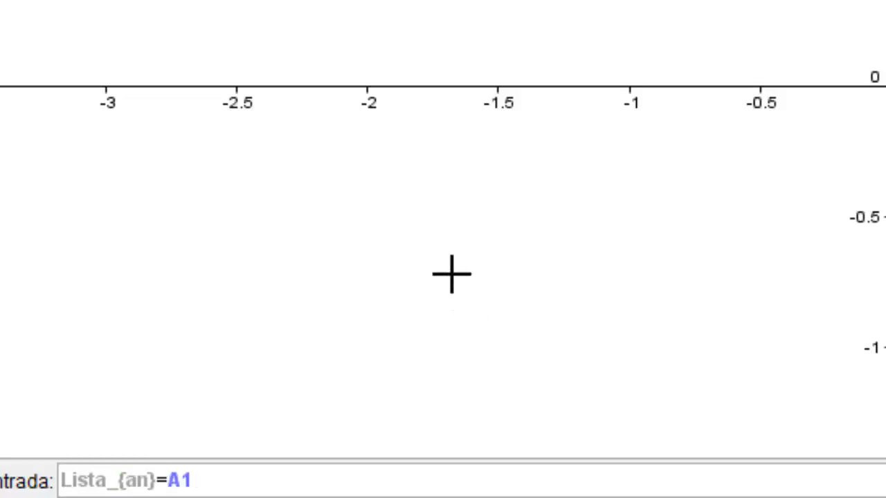
{"action": "type", "text": "A20"}
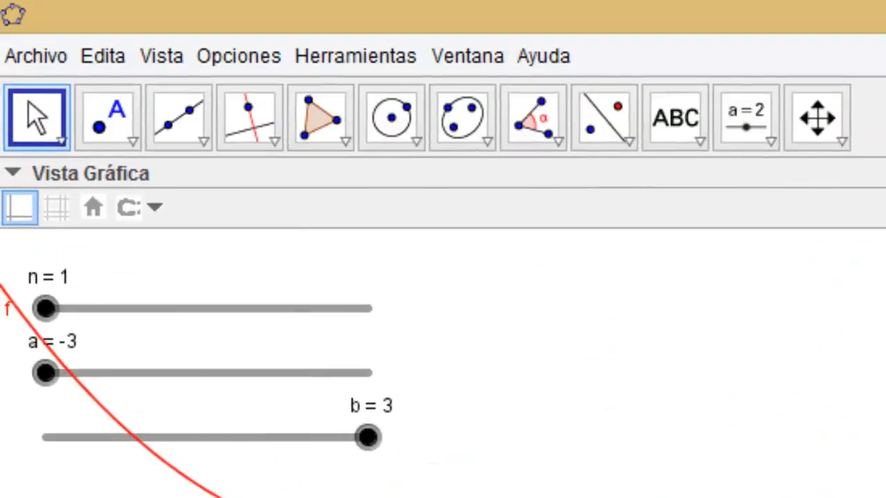
Step: Show the Algebra View alongside the graphics and spreadsheet views
{"action": "left_click", "coordinate": [174, 58]}
{"action": "left_click", "coordinate": [208, 95]}
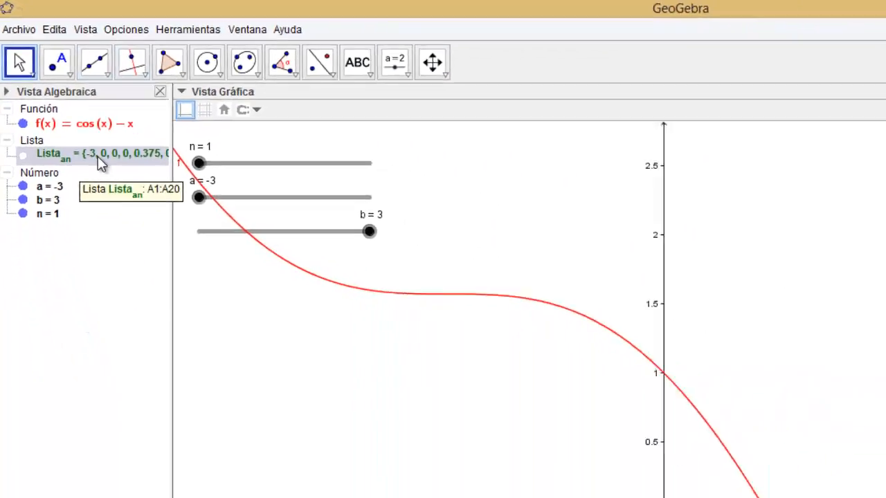
{"action": "key", "text": "ctrl+shift+s"}
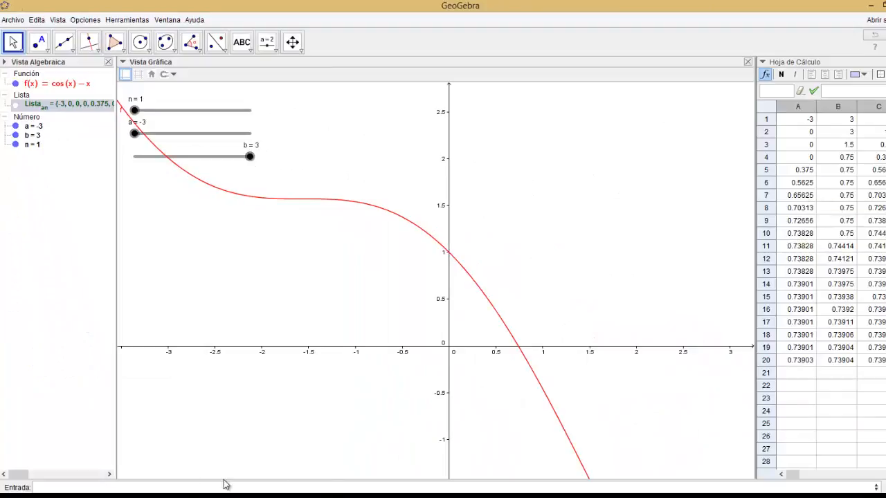
Step: Recall the previous list definition in the input bar and change its name to Lista_{bn}
{"action": "left_click", "coordinate": [62, 487]}
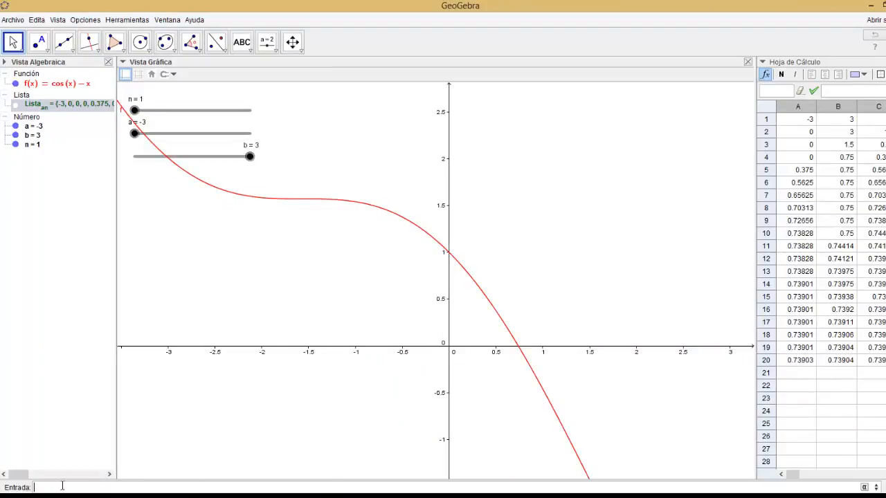
{"action": "key", "text": "Up"}
{"action": "key", "text": "Left"}
{"action": "key", "text": "Left"}
{"action": "key", "text": "Left"}
{"action": "key", "text": "Left"}
{"action": "key", "text": "Left"}
{"action": "key", "text": "Left"}
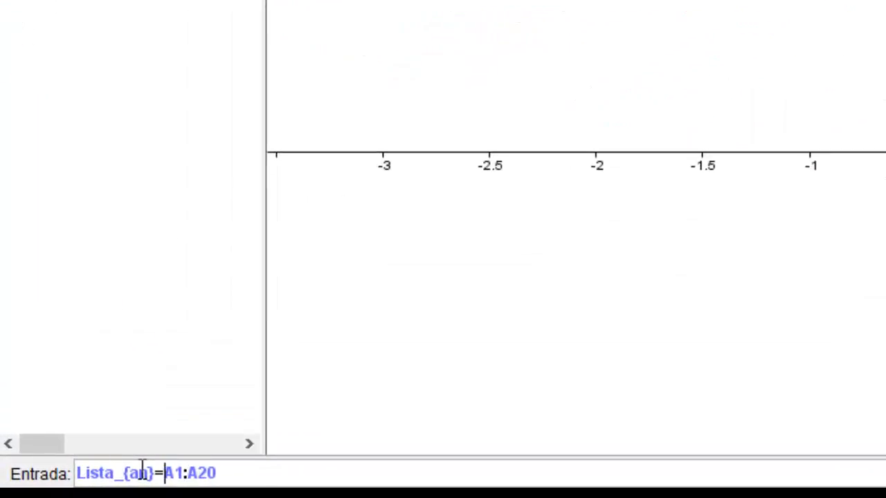
{"action": "left_click", "coordinate": [142, 471]}
{"action": "key", "text": "Left"}
{"action": "key", "text": "Delete"}
{"action": "type", "text": "b"}
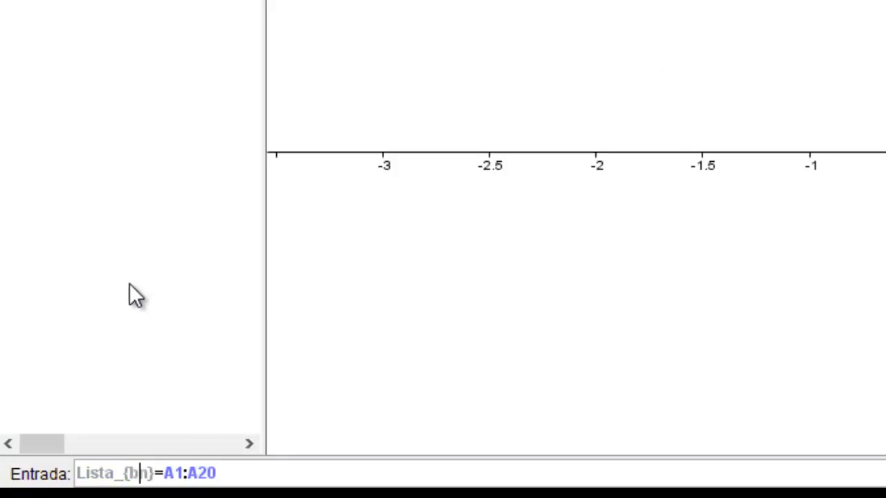
Step: Change the recalled definition's range to B1:B20 and create the list of upper endpoints
{"action": "key", "text": "Right"}
{"action": "key", "text": "Right"}
{"action": "key", "text": "Right"}
{"action": "key", "text": "shift+Right"}
{"action": "type", "text": "B"}
{"action": "key", "text": "Delete"}
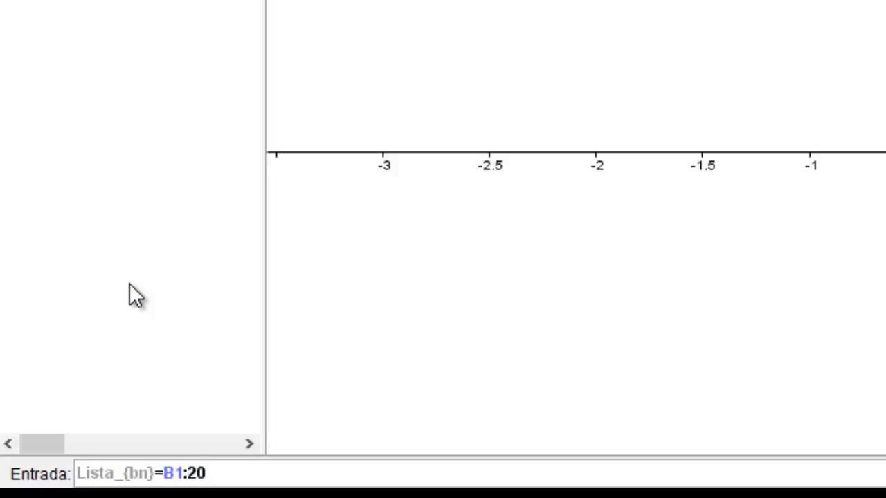
{"action": "type", "text": "B"}
{"action": "key", "text": "Return"}
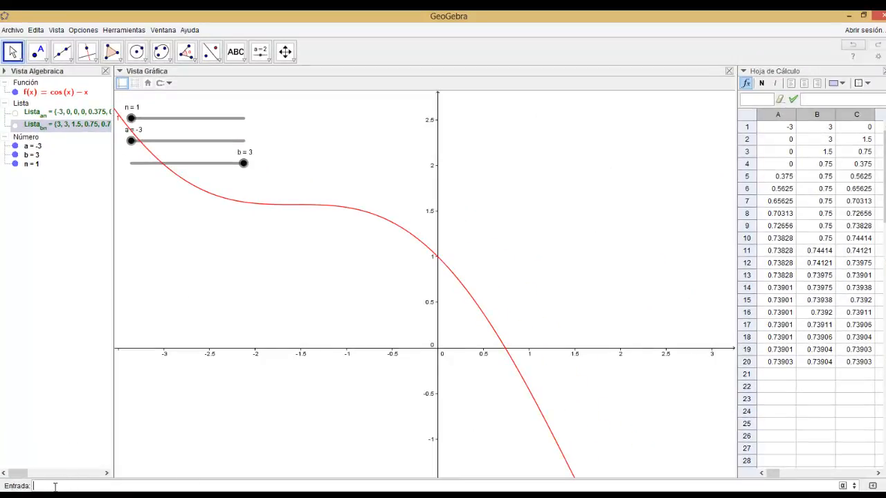
Step: Create the list of midpoints from the recalled definition as Lista_{cn}=C1:C20
{"action": "key", "text": "Up"}
{"action": "key", "text": "BackSpace"}
{"action": "type", "text": "cn}=C1:C20"}
{"action": "key", "text": "Return"}
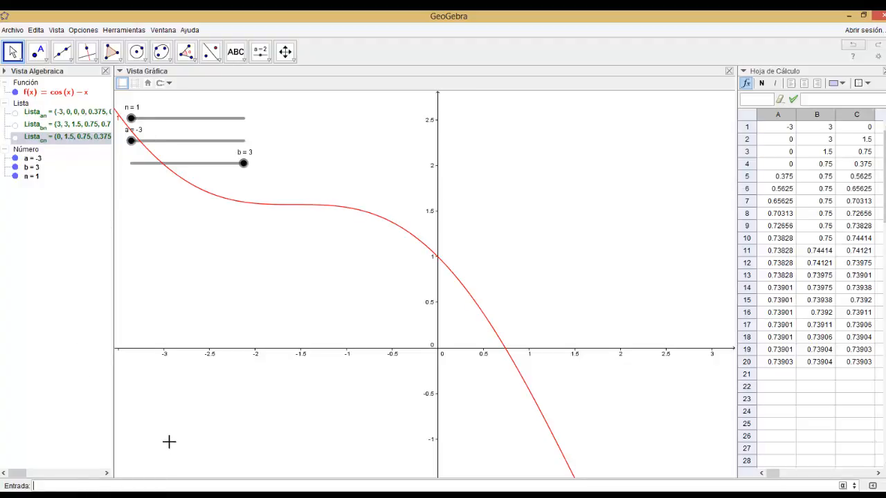
Step: Start a text below the x-axis near x = -3 reading [a_ with the subscript linked to n through an empty object box
{"action": "left_click", "coordinate": [243, 61]}
{"action": "left_click", "coordinate": [259, 81]}
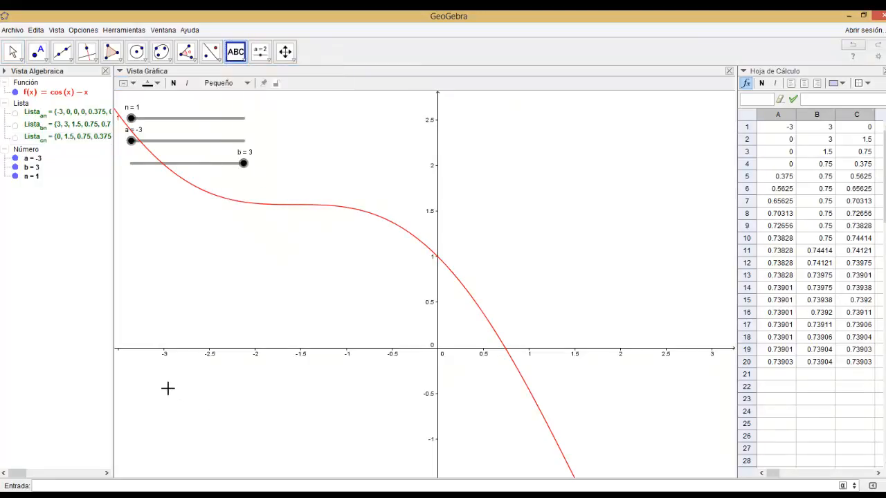
{"action": "left_click", "coordinate": [168, 388]}
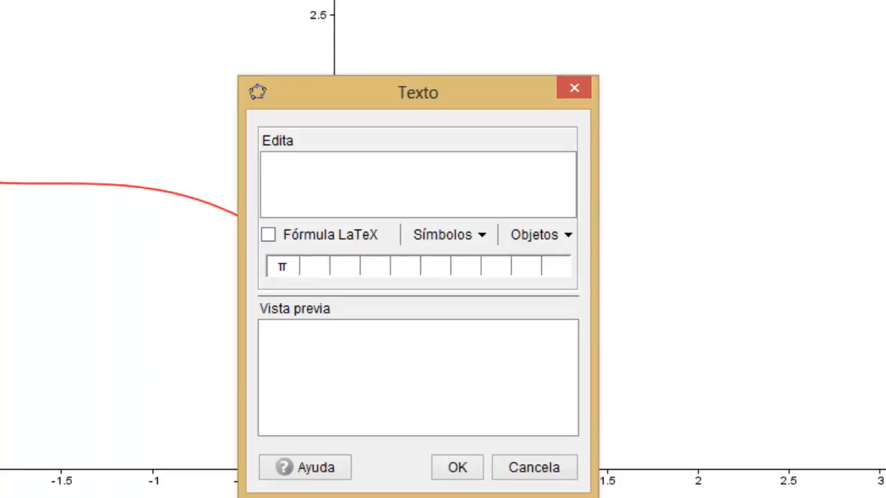
{"action": "type", "text": "[a"}
{"action": "left_click", "coordinate": [567, 237]}
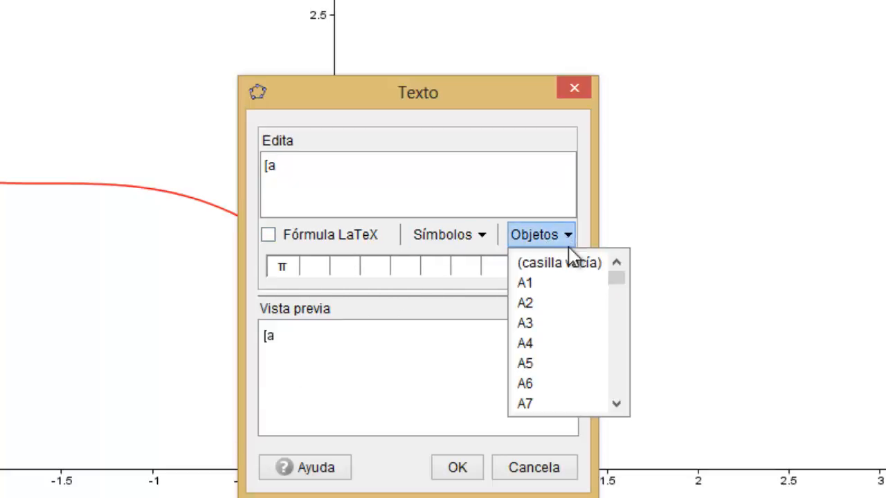
{"action": "left_click", "coordinate": [566, 264]}
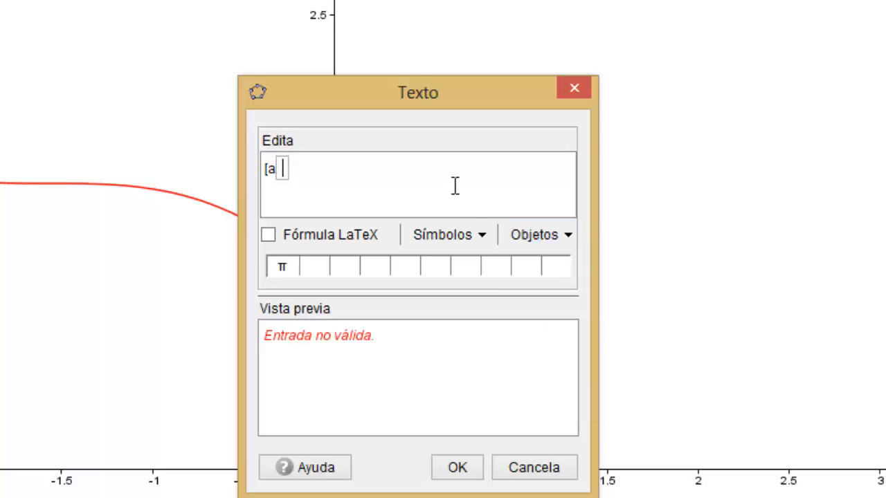
{"action": "left_click", "coordinate": [283, 171]}
{"action": "type", "text": "_"}
{"action": "left_click", "coordinate": [291, 172]}
{"action": "type", "text": "n"}
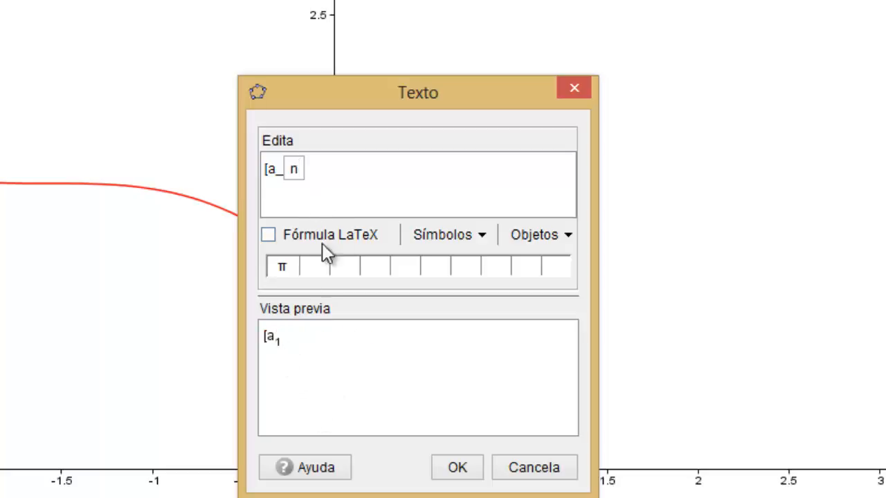
Step: Continue the text with ", b_", a dynamic object box containing n as the subscript, and "] = ["
{"action": "type", "text": ", b_"}
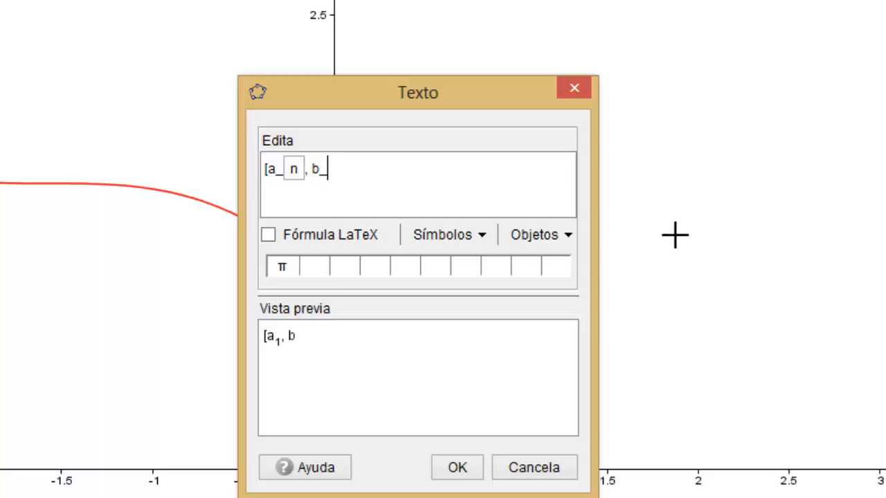
{"action": "left_click", "coordinate": [568, 237]}
{"action": "left_click", "coordinate": [559, 264]}
{"action": "left_click", "coordinate": [336, 169]}
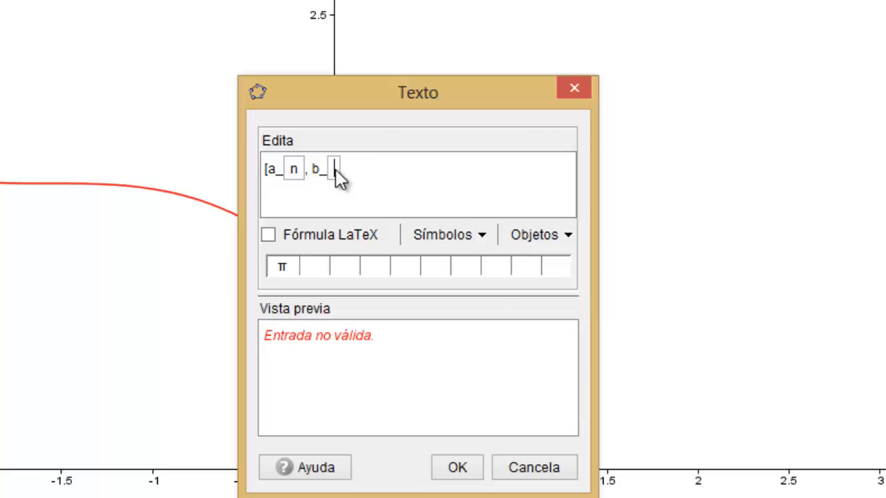
{"action": "type", "text": "n"}
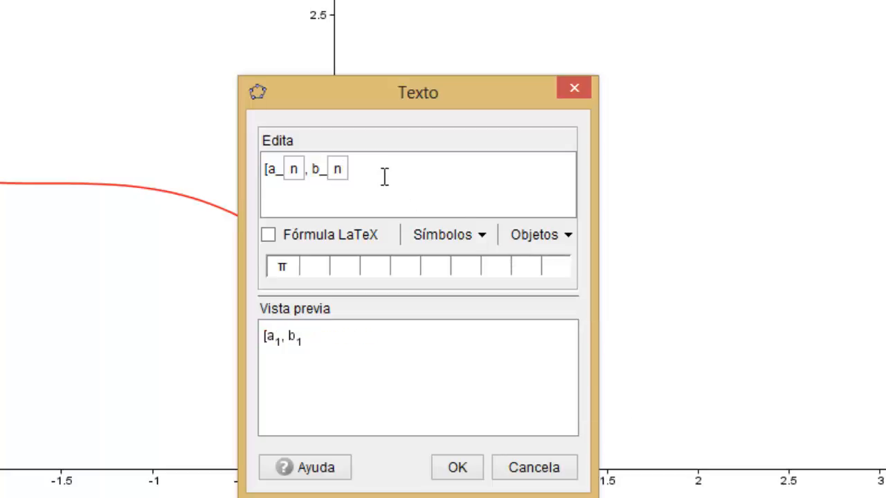
{"action": "left_click", "coordinate": [378, 173]}
{"action": "type", "text": "] = ["}
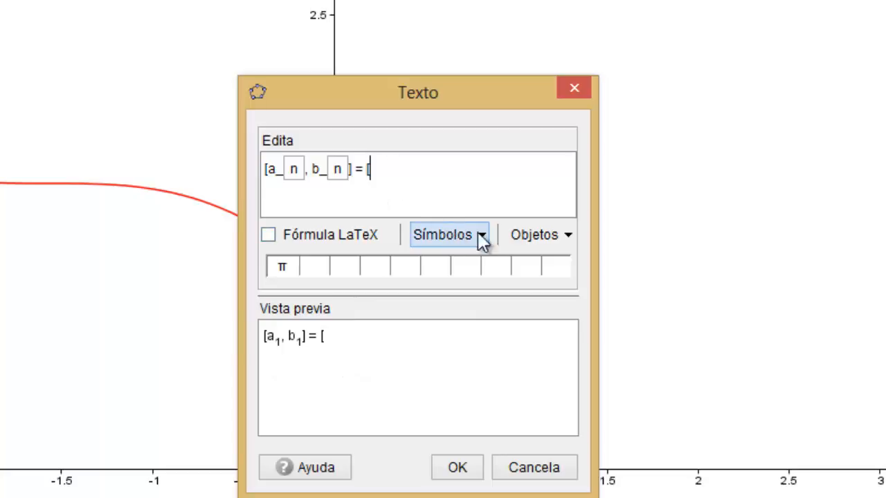
Step: Insert an empty object box after the opening bracket and enter Elemento[Lista_{an},n] in it
{"action": "left_click", "coordinate": [568, 238]}
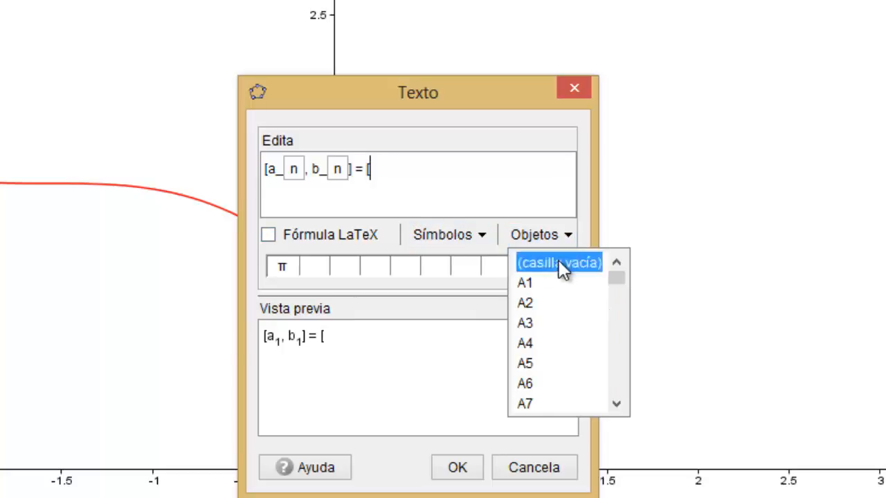
{"action": "left_click", "coordinate": [559, 263]}
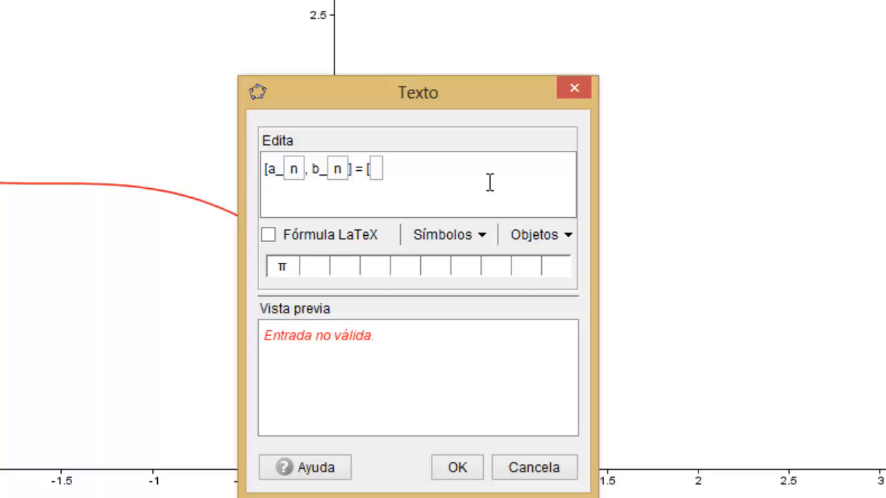
{"action": "type", "text": "Elemento"}
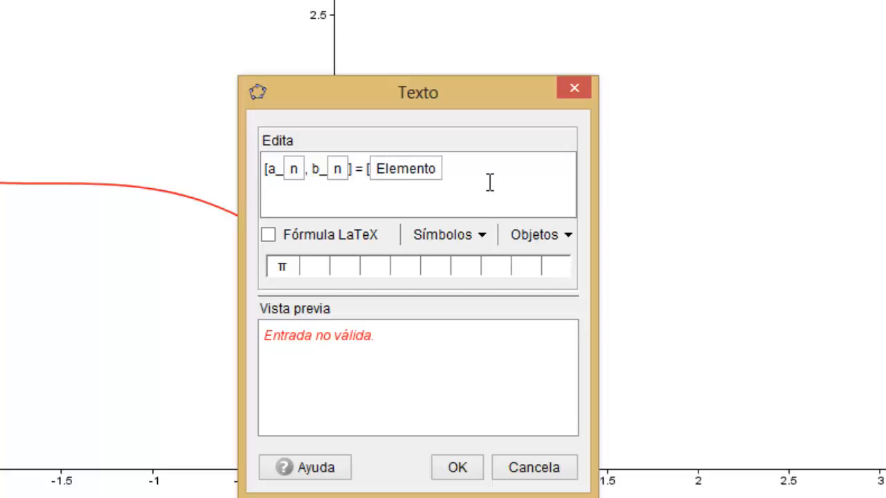
{"action": "type", "text": "[Lista_"}
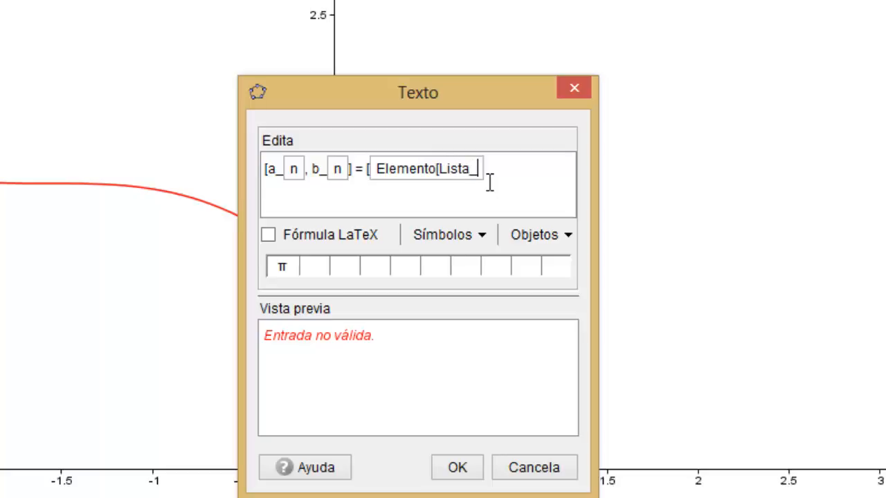
{"action": "type", "text": "{an},n"}
{"action": "type", "text": "]"}
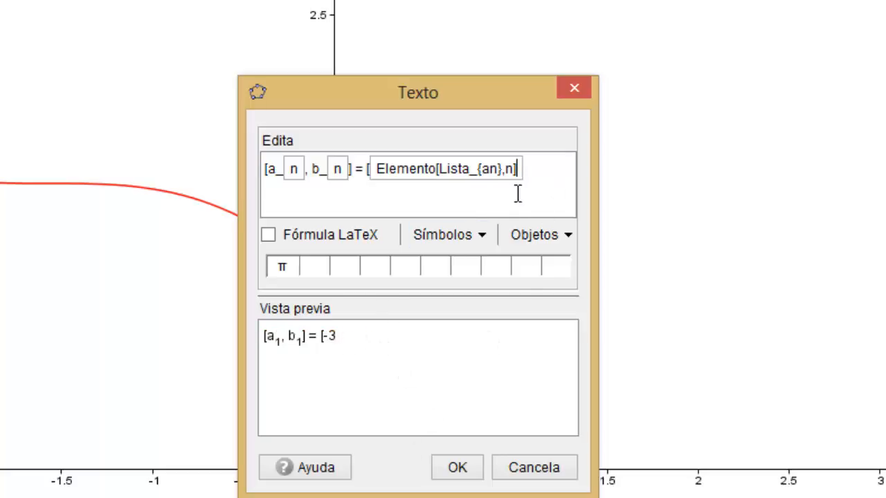
Step: Add a comma and an empty object box after the first element, and copy Elemento[Lista_{an},n] into the new box
{"action": "left_click", "coordinate": [533, 171]}
{"action": "type", "text": ","}
{"action": "left_click", "coordinate": [571, 239]}
{"action": "left_click", "coordinate": [559, 262]}
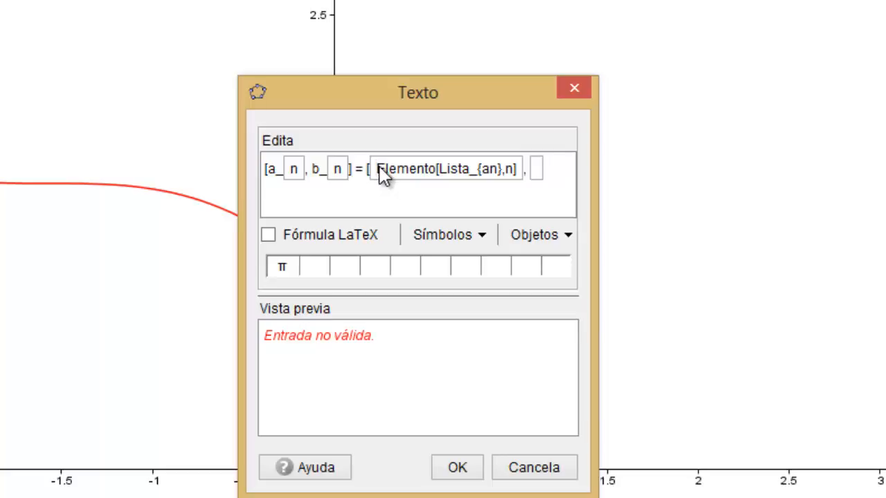
{"action": "left_click_drag", "start_coordinate": [377, 169], "coordinate": [516, 192]}
{"action": "key", "text": "ctrl+c"}
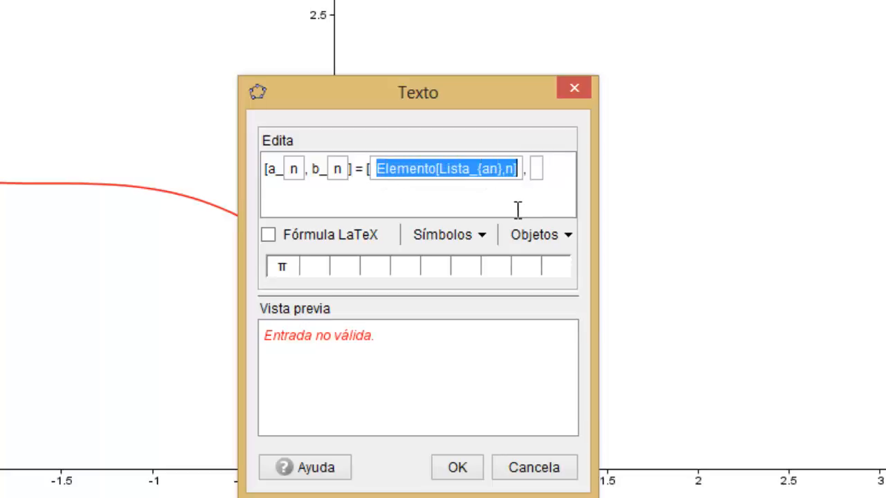
{"action": "left_click", "coordinate": [539, 170]}
{"action": "key", "text": "ctrl+v"}
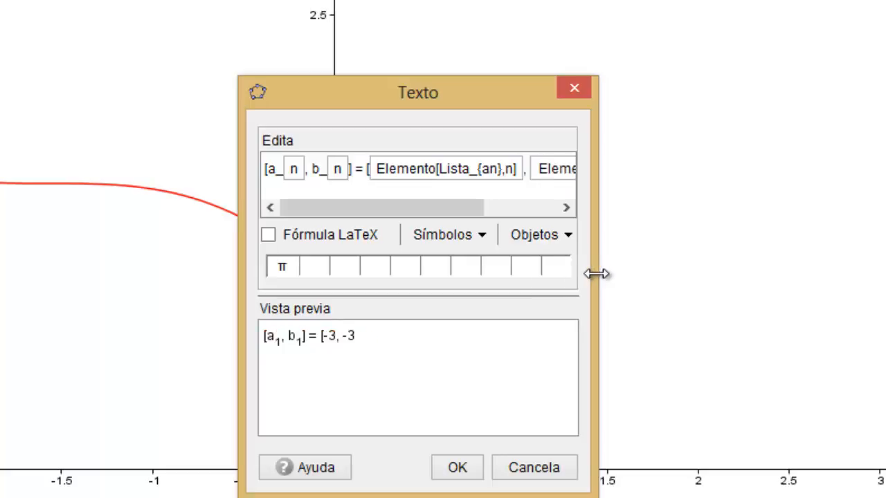
Step: Widen the text dialog and change the list name in the second element box to Lista_{bn}
{"action": "left_click_drag", "start_coordinate": [599, 273], "coordinate": [756, 280]}
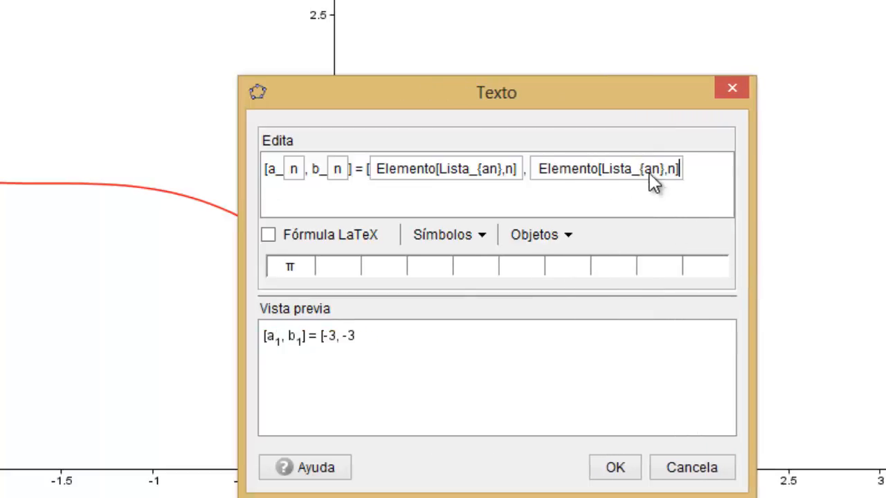
{"action": "key", "text": "Delete"}
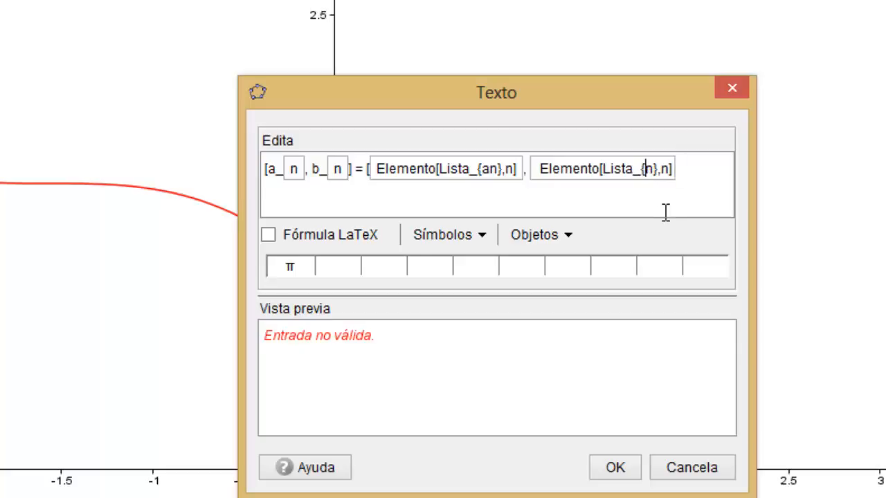
{"action": "type", "text": "b"}
{"action": "key", "text": "Right"}
{"action": "key", "text": "Right"}
{"action": "key", "text": "Right"}
{"action": "key", "text": "Right"}
{"action": "key", "text": "Right"}
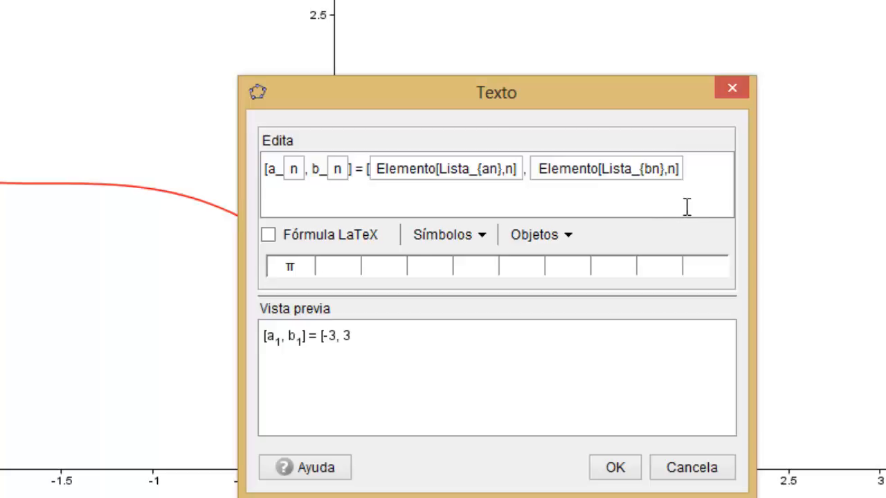
Step: Finish the text with a closing bracket, format it as a LaTeX formula and accept it
{"action": "left_click", "coordinate": [698, 172]}
{"action": "type", "text": "]"}
{"action": "left_click", "coordinate": [270, 235]}
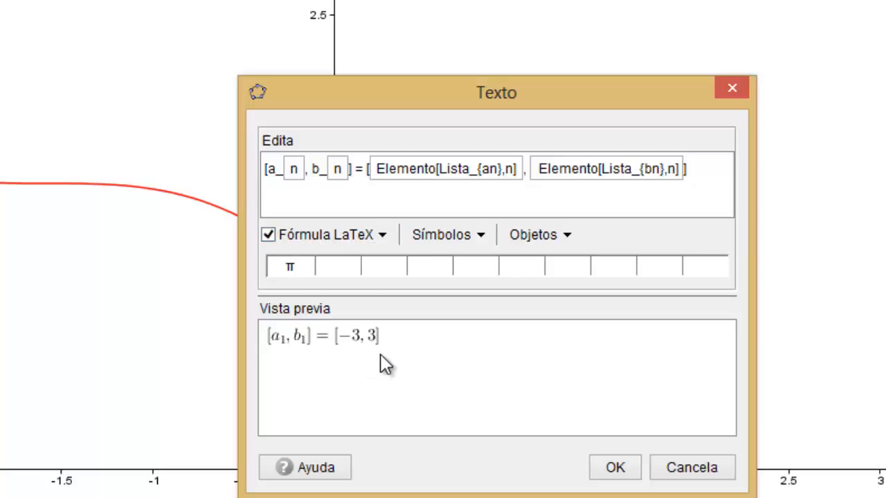
{"action": "left_click", "coordinate": [615, 467]}
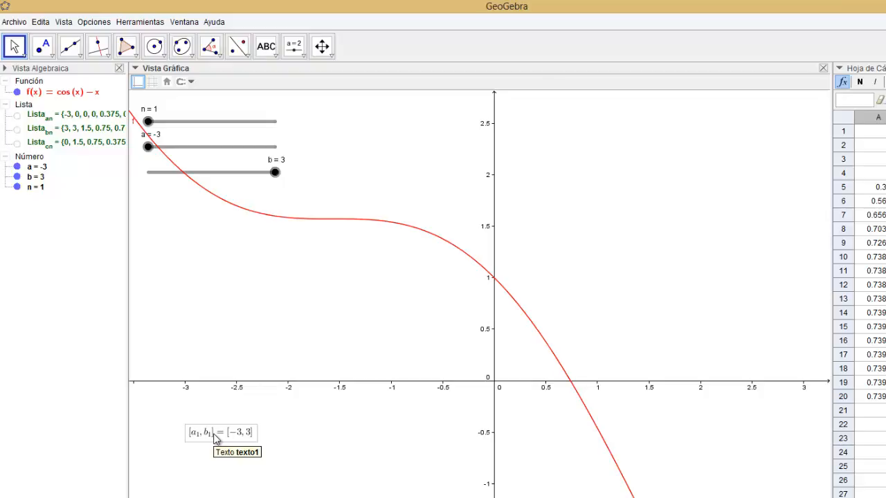
Step: Open the properties of the interval text and colour it blue (#0000FF)
{"action": "right_click", "coordinate": [214, 438]}
{"action": "left_click", "coordinate": [249, 479]}
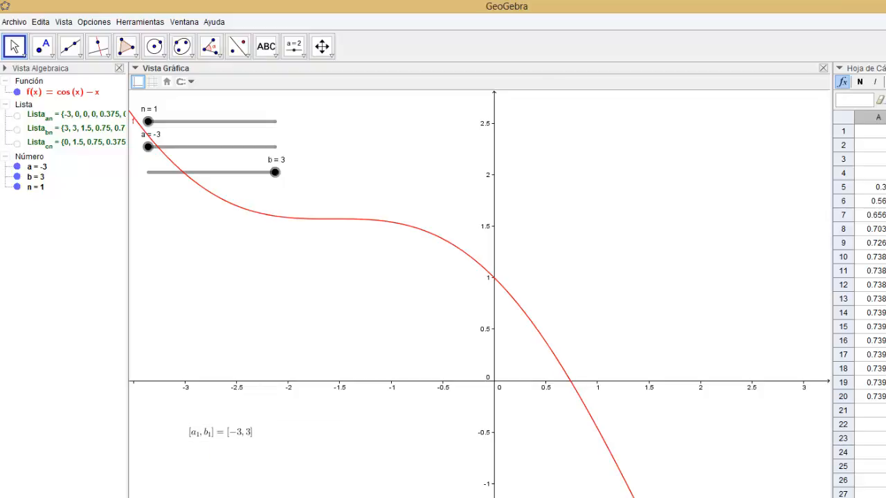
{"action": "left_click", "coordinate": [511, 132]}
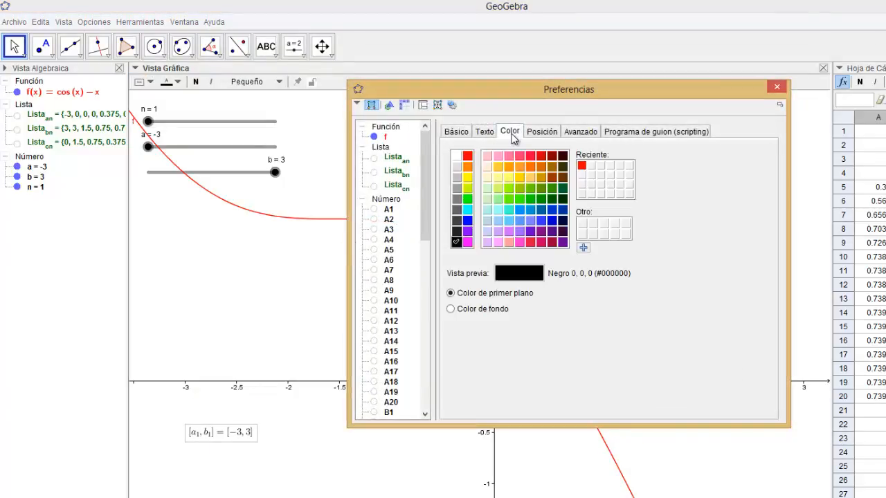
{"action": "left_click", "coordinate": [468, 221]}
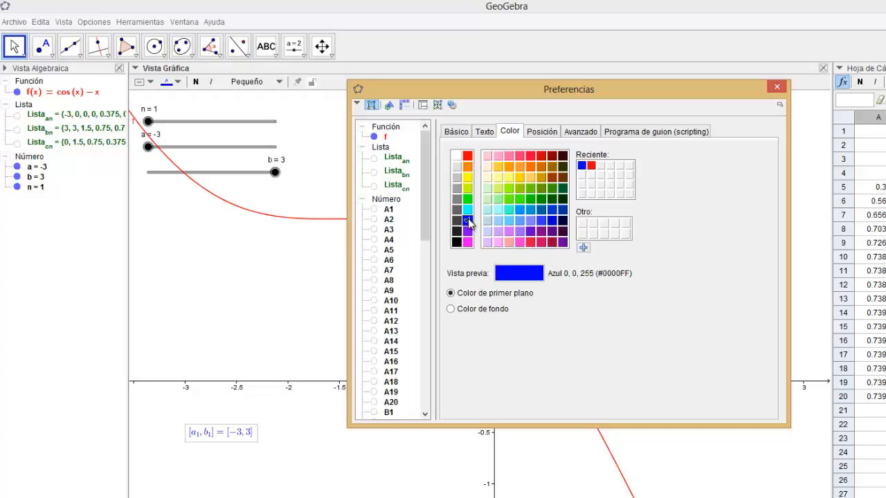
Step: Set the interval text to size Grande and bold, and close its properties
{"action": "left_click", "coordinate": [490, 135]}
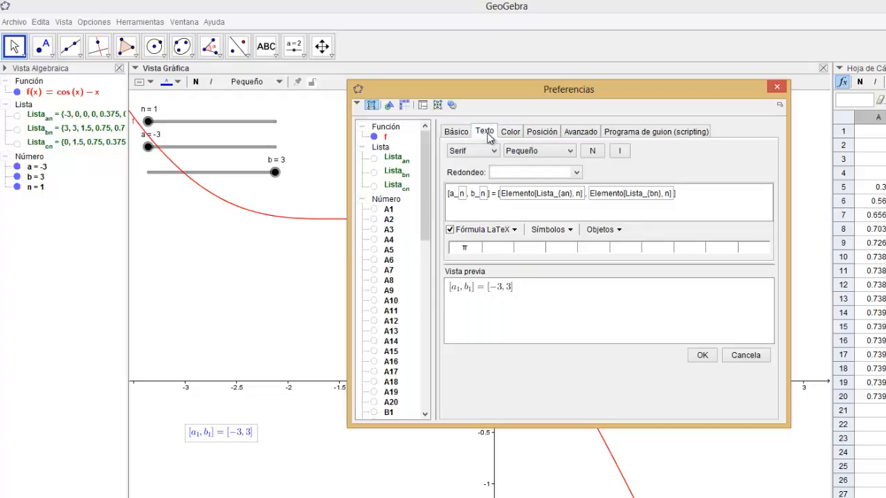
{"action": "left_click", "coordinate": [571, 152]}
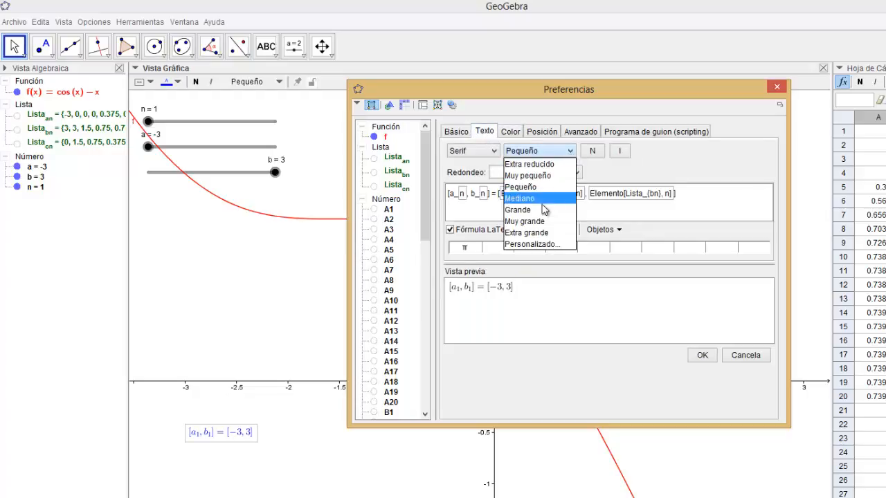
{"action": "left_click", "coordinate": [564, 210]}
{"action": "left_click", "coordinate": [592, 151]}
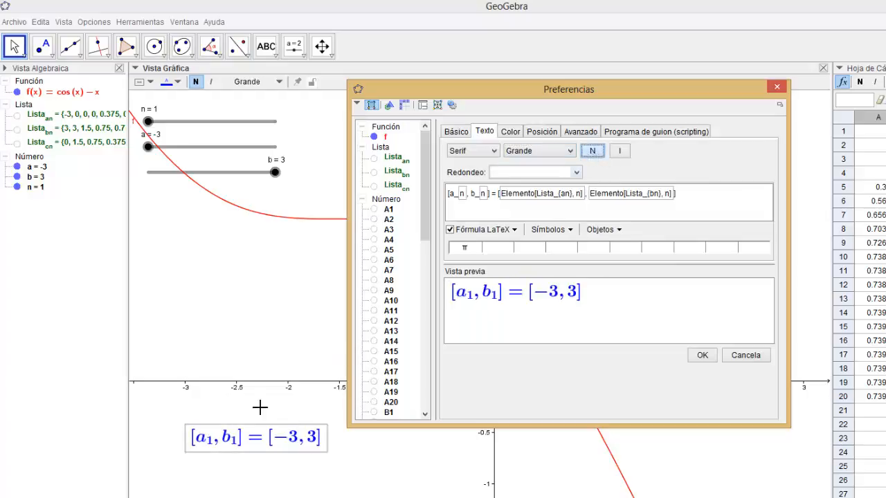
{"action": "left_click", "coordinate": [777, 87]}
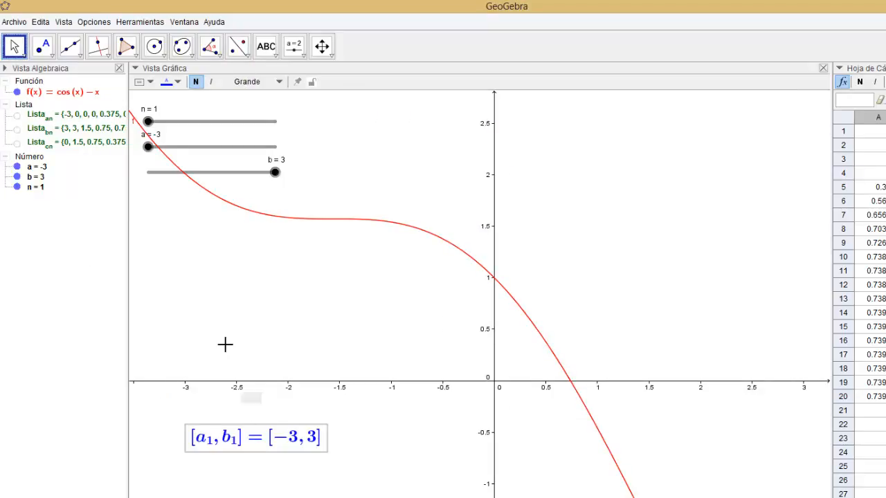
Step: Test the interval text by moving slider n to 5 and on to 8
{"action": "left_click_drag", "start_coordinate": [148, 123], "coordinate": [177, 128]}
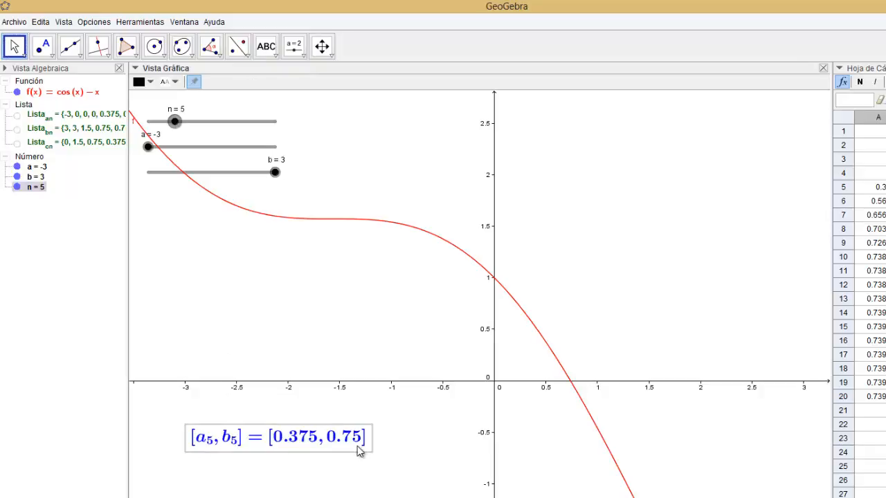
{"action": "left_click_drag", "start_coordinate": [176, 122], "coordinate": [198, 125]}
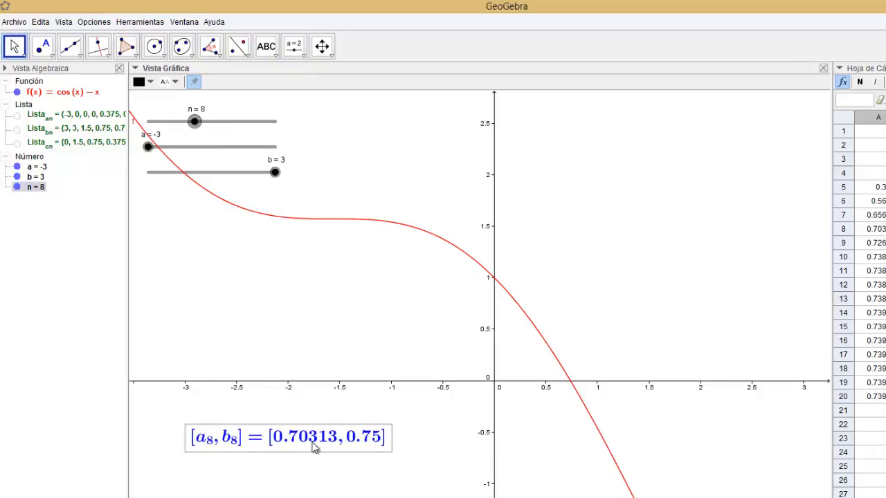
{"action": "mouse_move", "coordinate": [149, 149]}
{"action": "left_mouse_down"}
{"action": "mouse_move", "coordinate": [173, 152]}
{"action": "mouse_move", "coordinate": [148, 152]}
{"action": "left_mouse_up"}
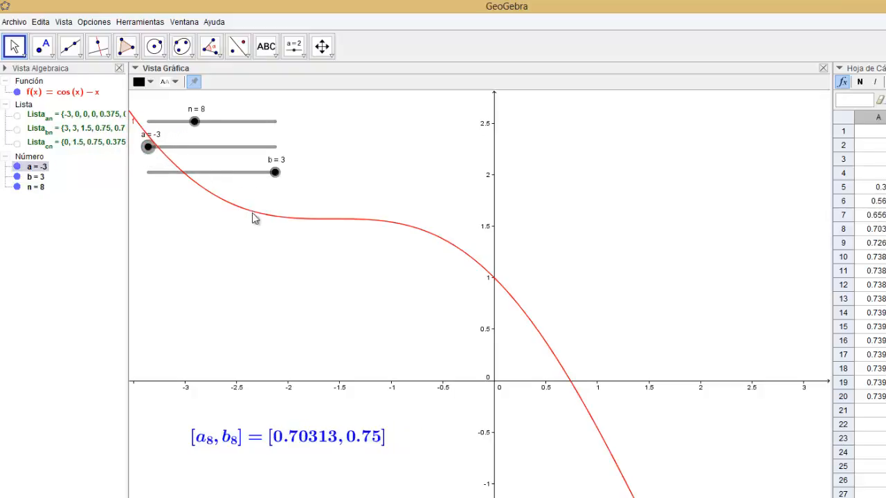
Step: Set the condition to show slider a to n=1, with slider n returned to 1
{"action": "right_click", "coordinate": [175, 146]}
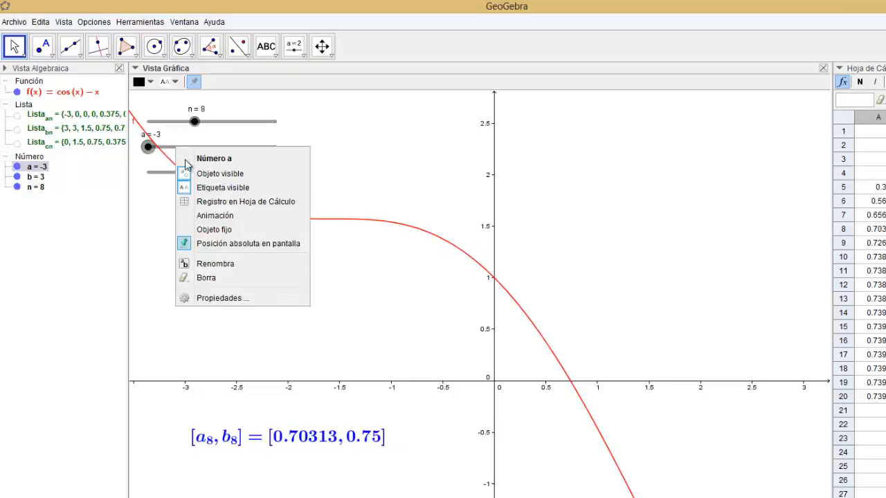
{"action": "left_click", "coordinate": [230, 299]}
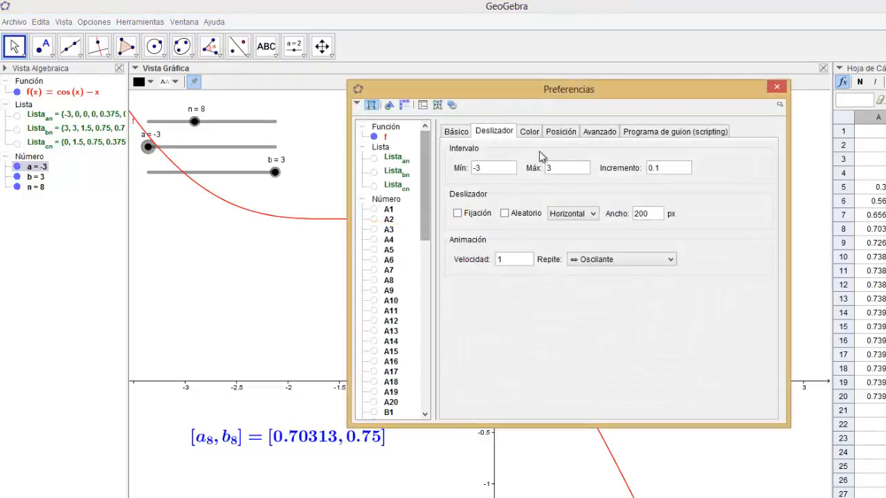
{"action": "left_click", "coordinate": [599, 132]}
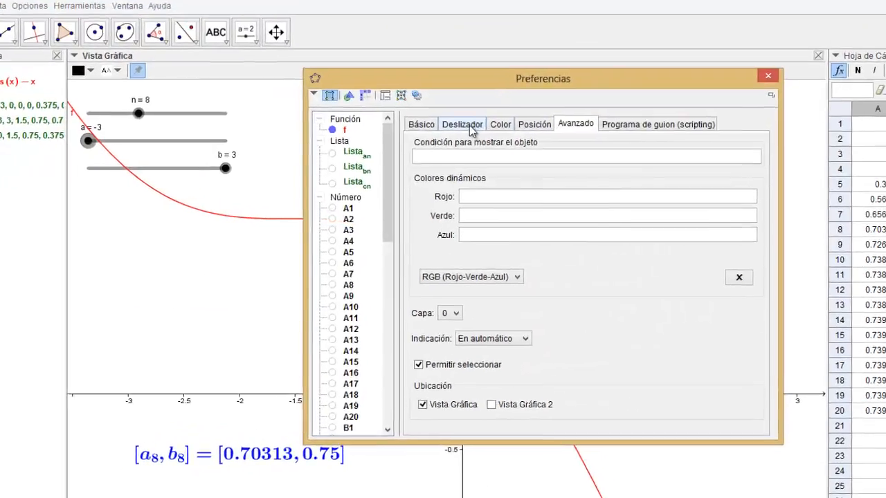
{"action": "left_click", "coordinate": [494, 132]}
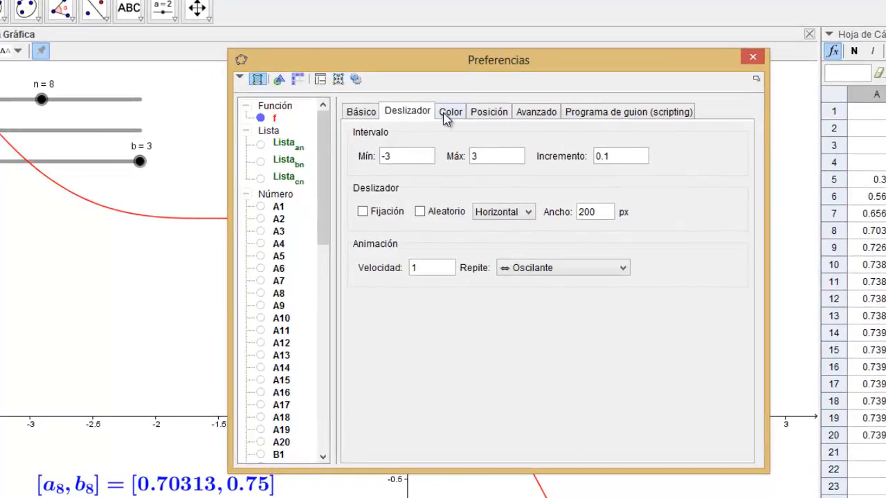
{"action": "left_click", "coordinate": [497, 117]}
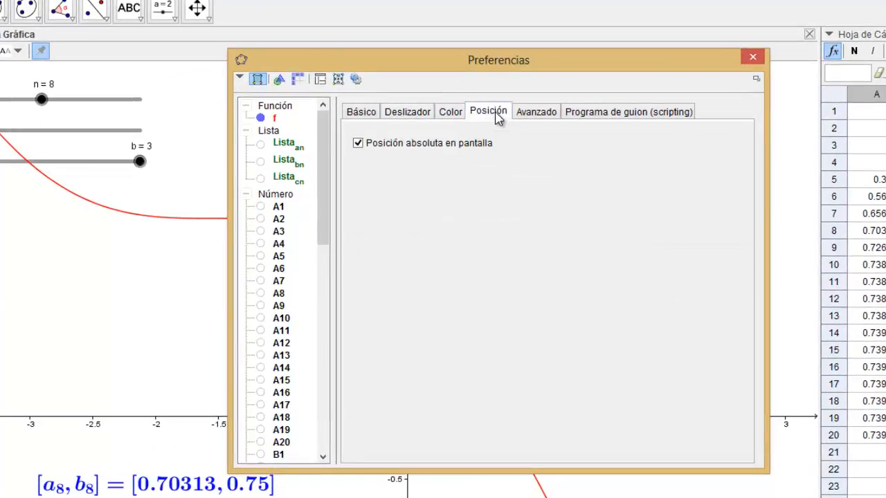
{"action": "left_click", "coordinate": [534, 114]}
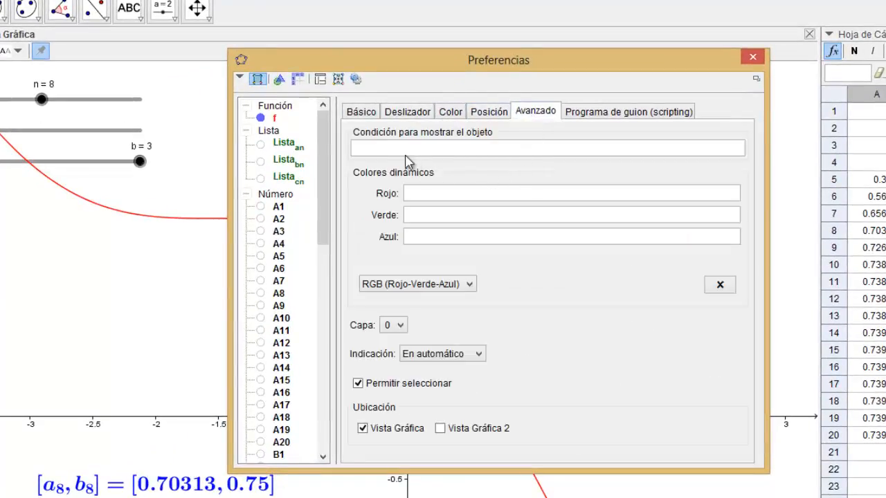
{"action": "left_click", "coordinate": [275, 409]}
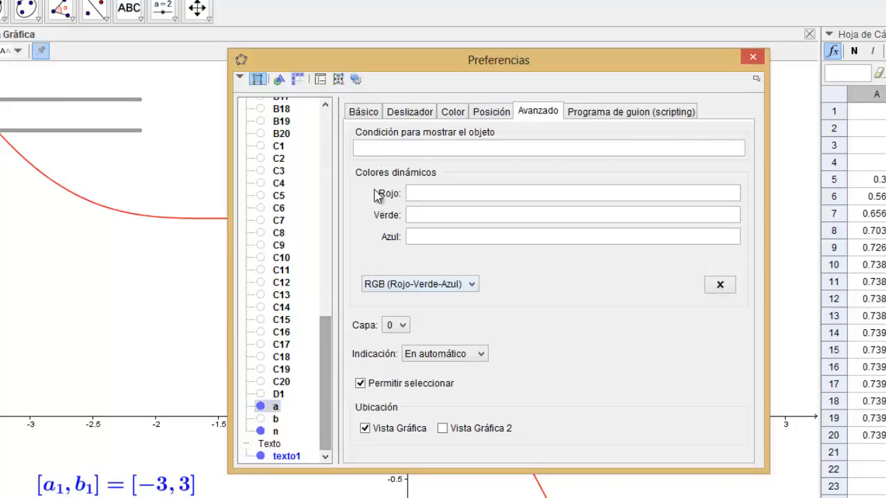
{"action": "left_click", "coordinate": [382, 149]}
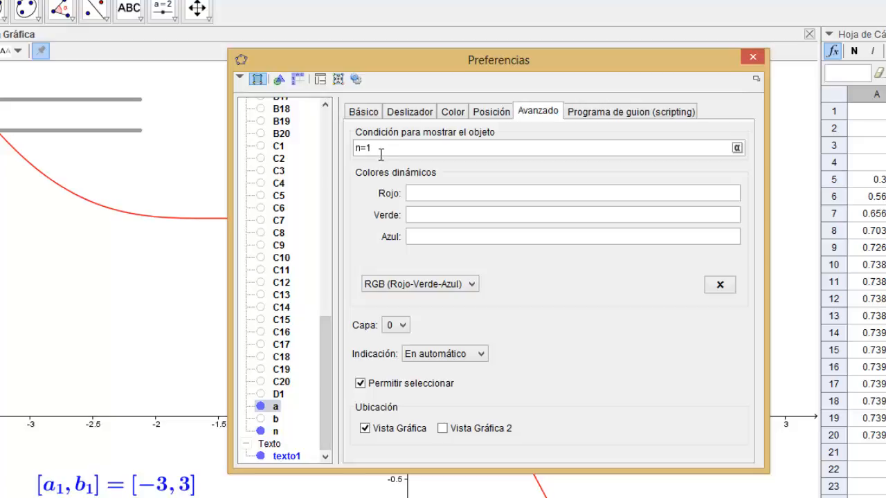
{"action": "left_click", "coordinate": [431, 195]}
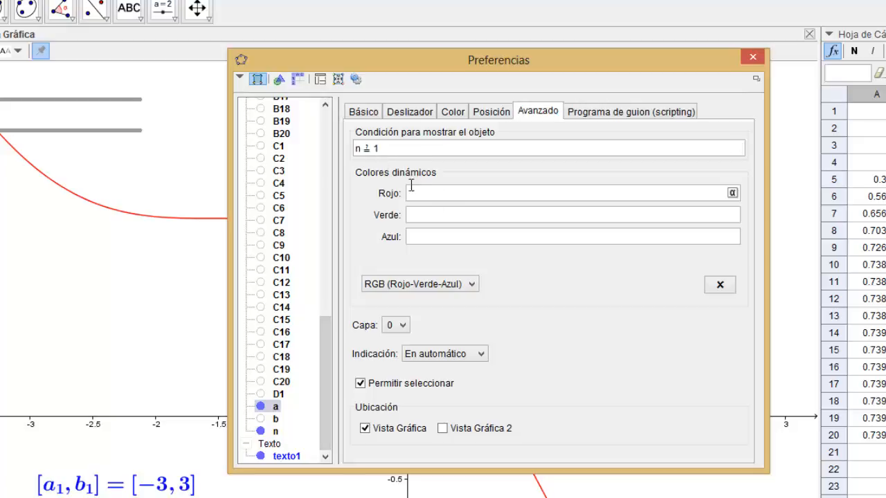
Step: Set the condition to show slider b to n=0, close the properties and try to make the slider visible
{"action": "left_click", "coordinate": [276, 419]}
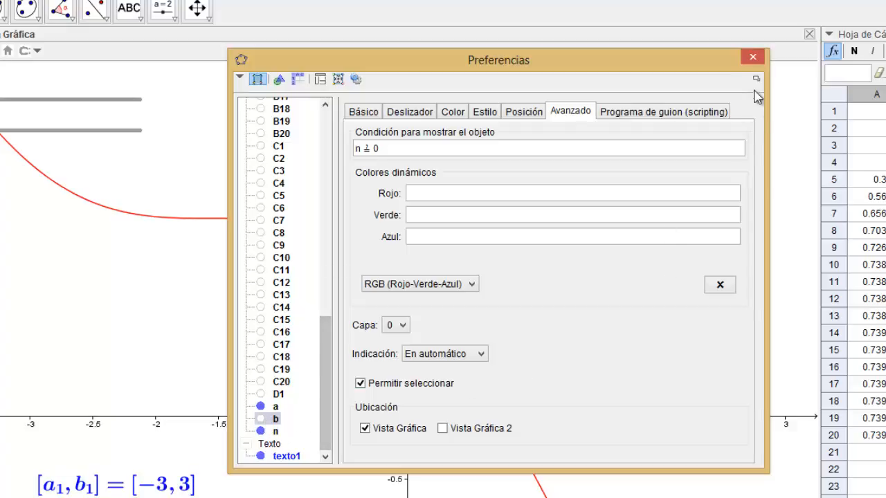
{"action": "left_click", "coordinate": [752, 58]}
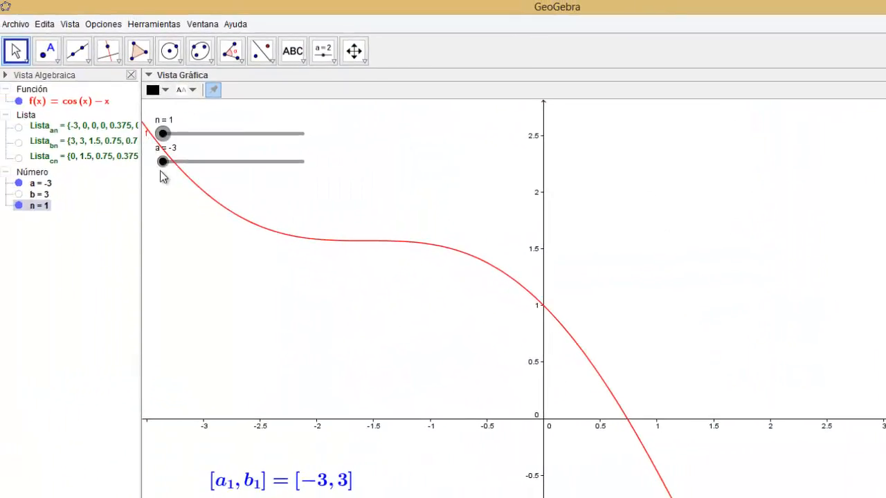
{"action": "left_click", "coordinate": [19, 199]}
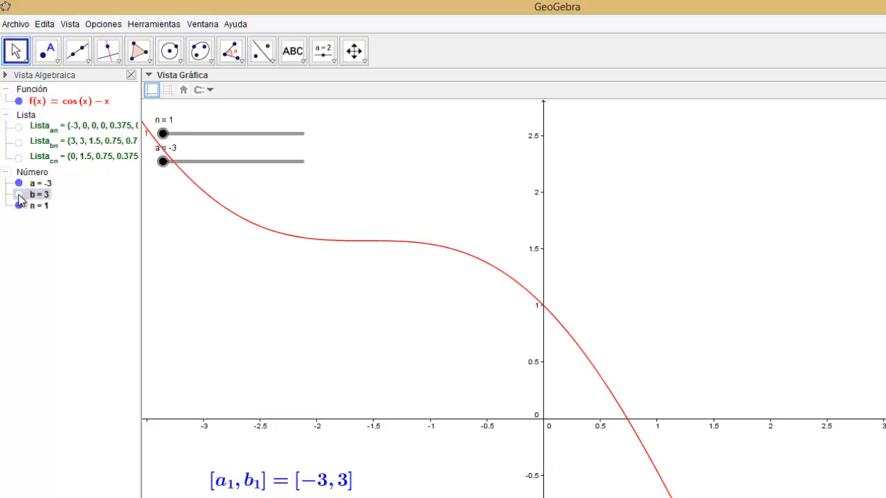
Step: Reopen slider b's properties, correct its display condition to n=1 and close the properties
{"action": "right_click", "coordinate": [31, 196]}
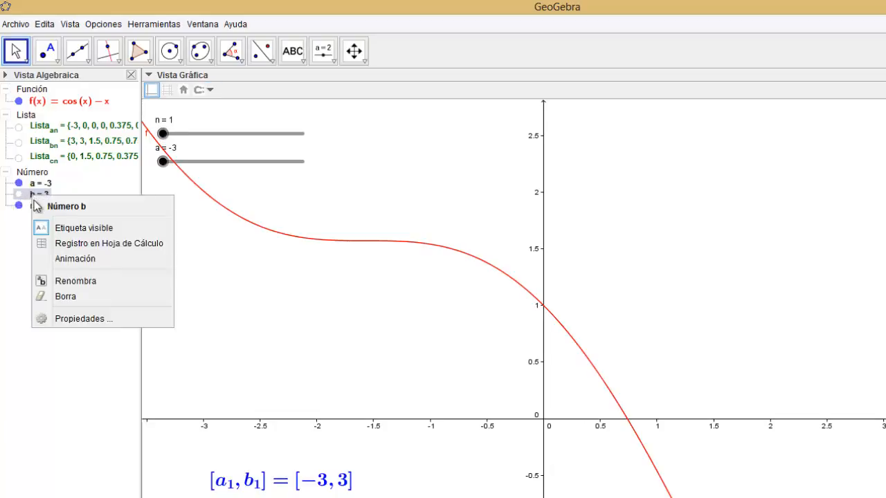
{"action": "left_click", "coordinate": [86, 319]}
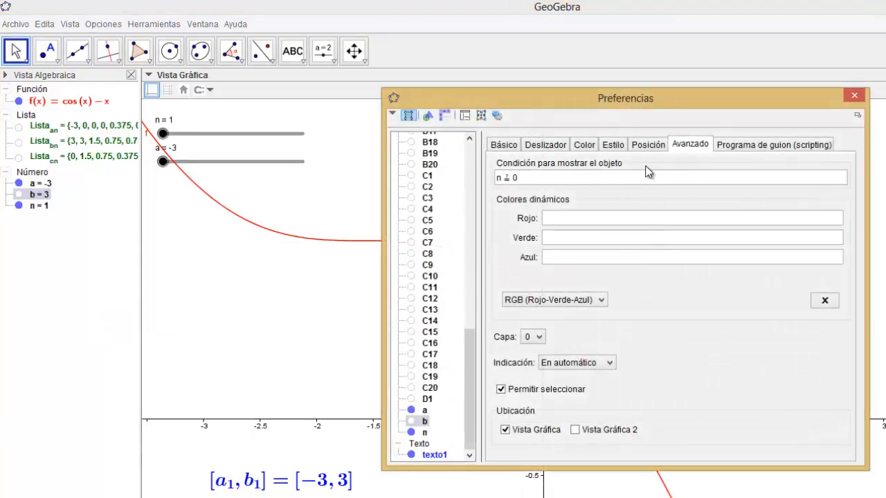
{"action": "double_click", "coordinate": [517, 178]}
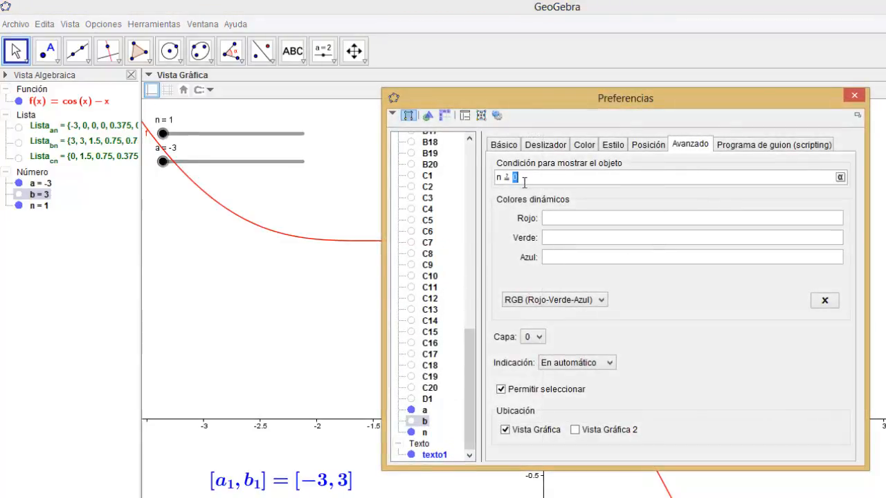
{"action": "type", "text": "1"}
{"action": "left_click", "coordinate": [561, 220]}
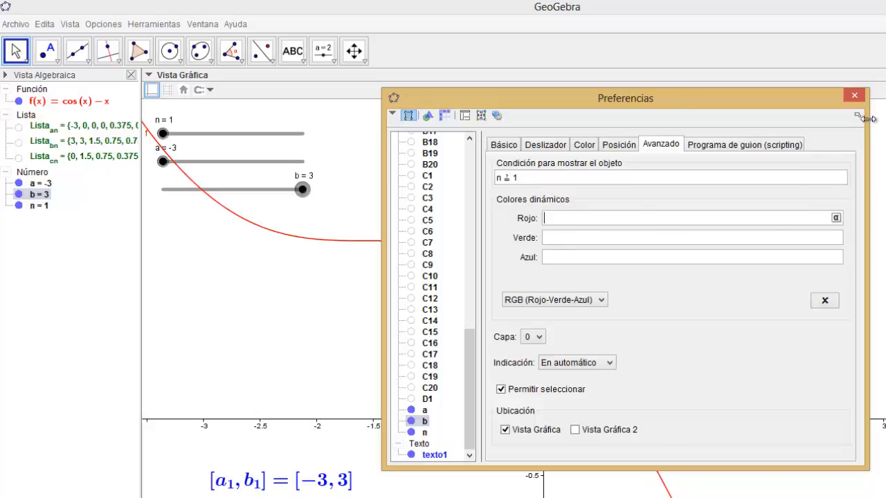
{"action": "left_click", "coordinate": [854, 96]}
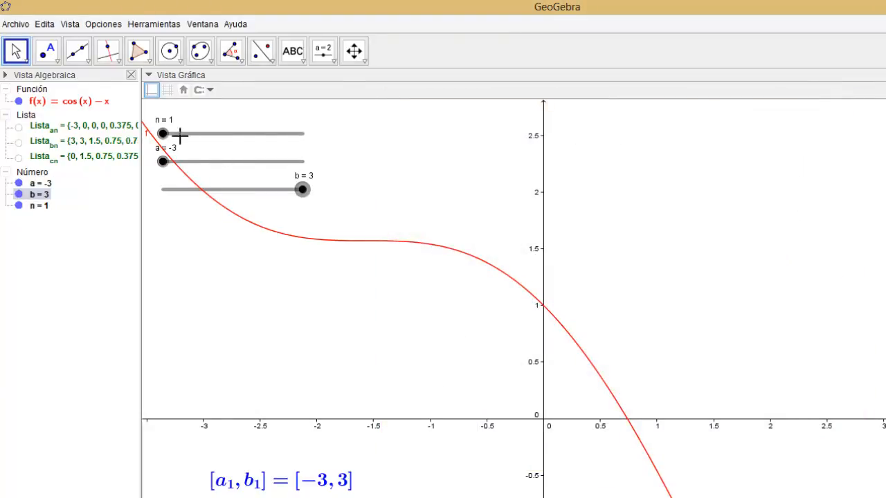
Step: Move slider n to 3 and add the text "Una raíz en" followed by the dynamic value Elemento[Lista_{cn},n] in the graphics view
{"action": "left_click_drag", "start_coordinate": [163, 134], "coordinate": [177, 148]}
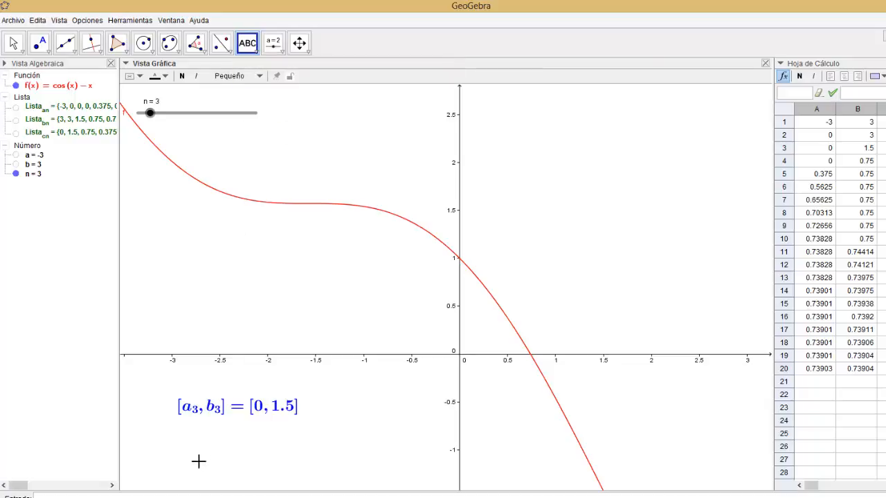
{"action": "left_click", "coordinate": [169, 288]}
{"action": "type", "text": "Una raí"}
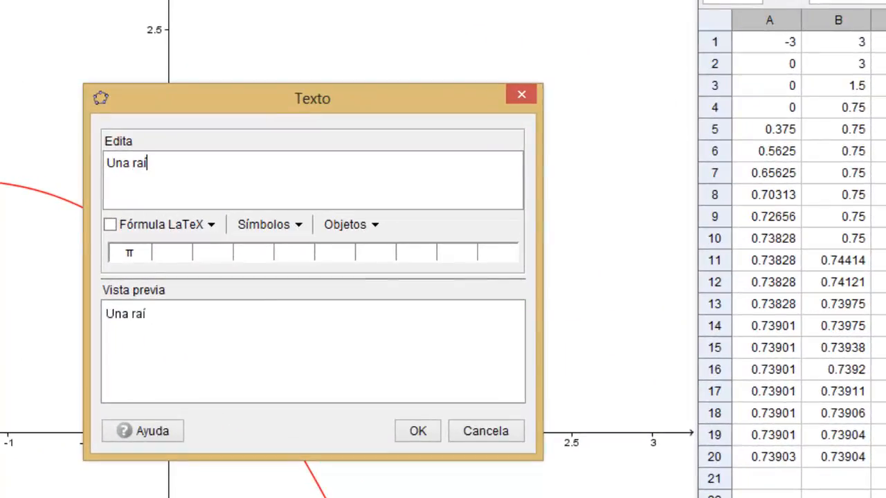
{"action": "type", "text": "z en"}
{"action": "left_click", "coordinate": [377, 229]}
{"action": "left_click", "coordinate": [374, 250]}
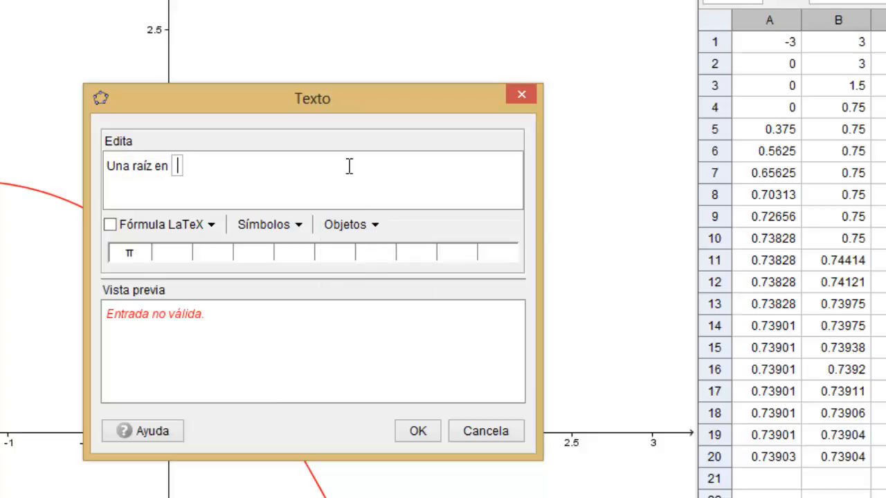
{"action": "type", "text": "Elemento"}
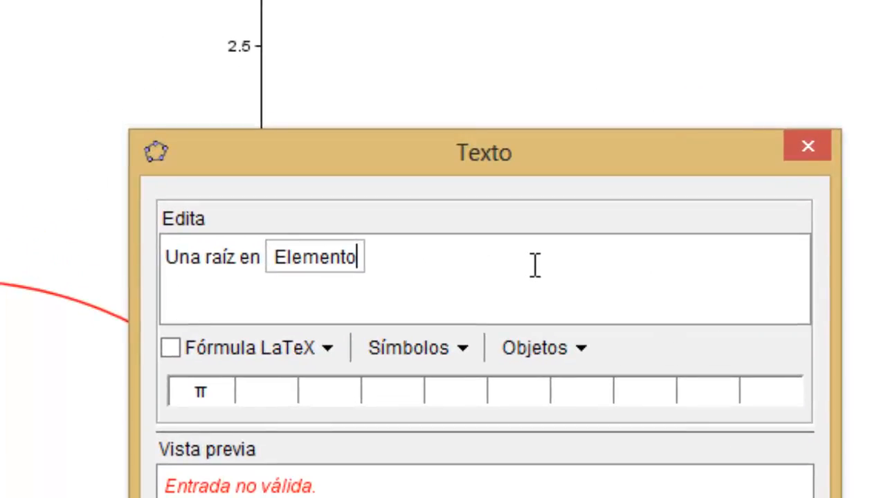
{"action": "type", "text": " Lista_"}
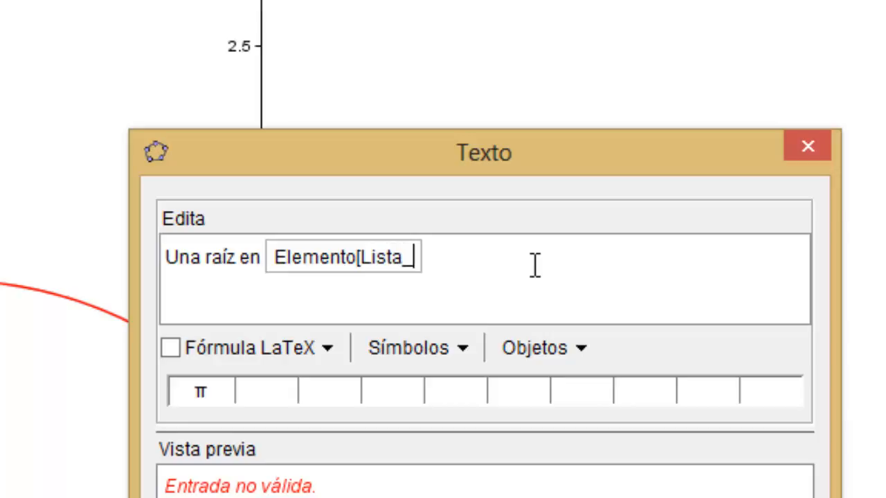
{"action": "type", "text": "{cn"}
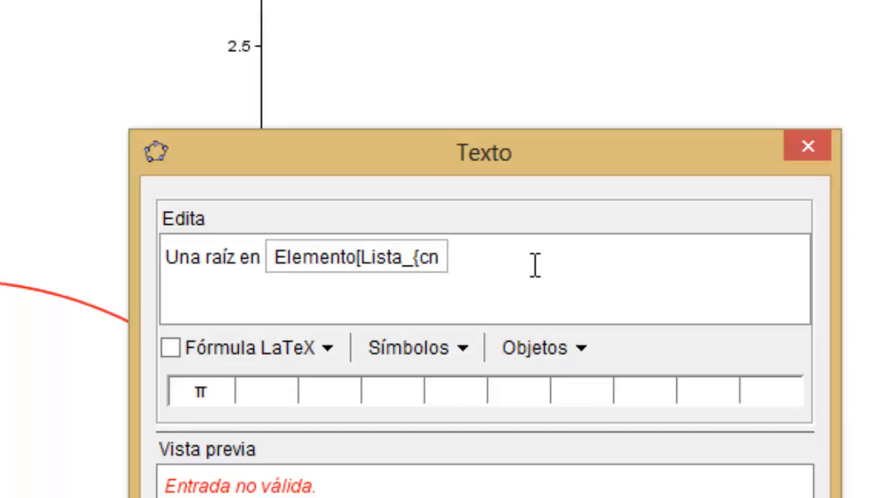
{"action": "type", "text": "},n]"}
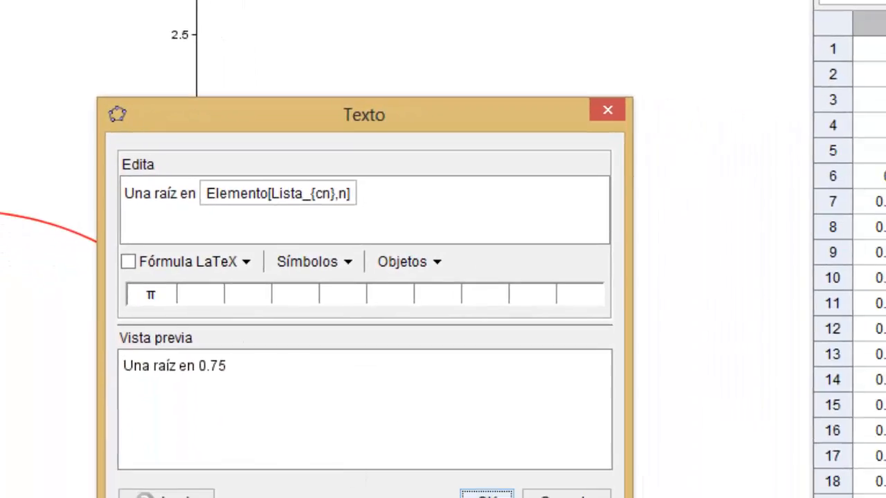
{"action": "left_click", "coordinate": [508, 496]}
Step: Format the root text as Grande, bold and red in its properties
{"action": "right_click", "coordinate": [76, 311]}
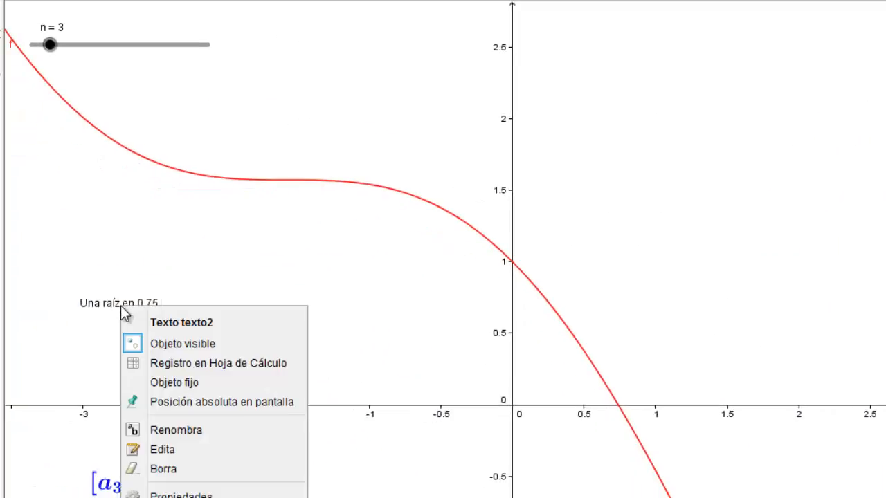
{"action": "left_click", "coordinate": [176, 494]}
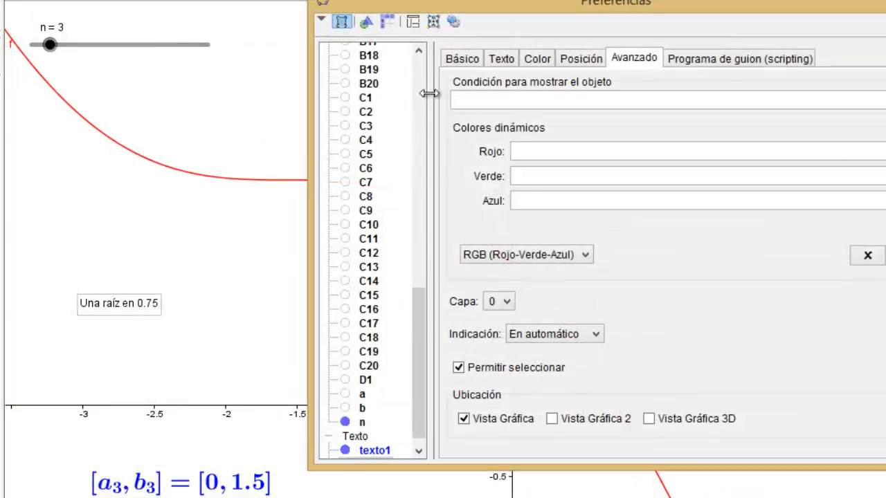
{"action": "left_click", "coordinate": [499, 60]}
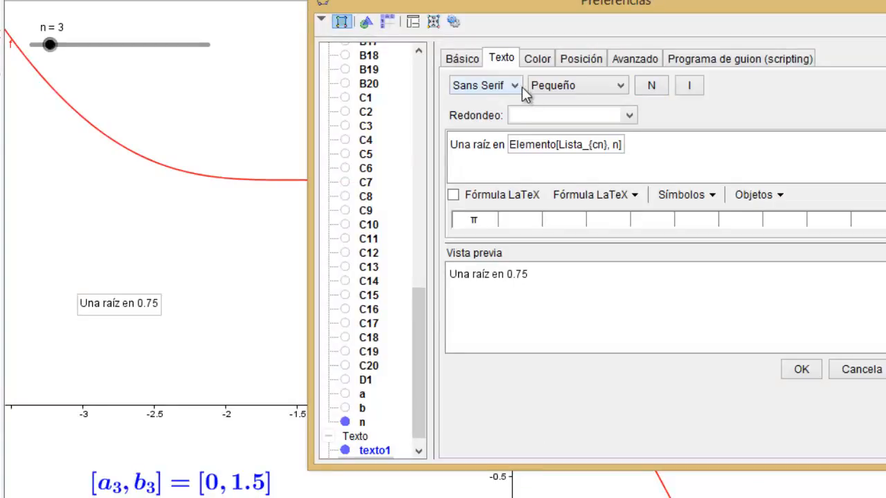
{"action": "left_click", "coordinate": [623, 86]}
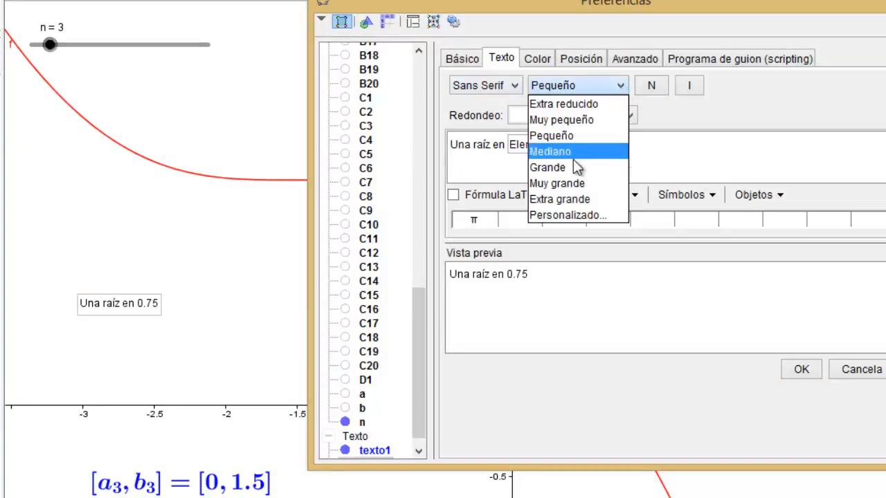
{"action": "left_click", "coordinate": [576, 168]}
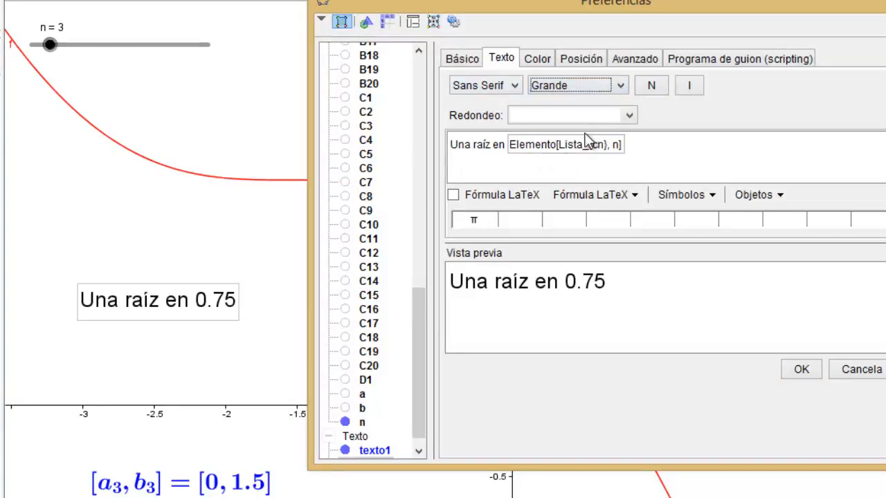
{"action": "left_click", "coordinate": [652, 87]}
{"action": "left_click", "coordinate": [538, 60]}
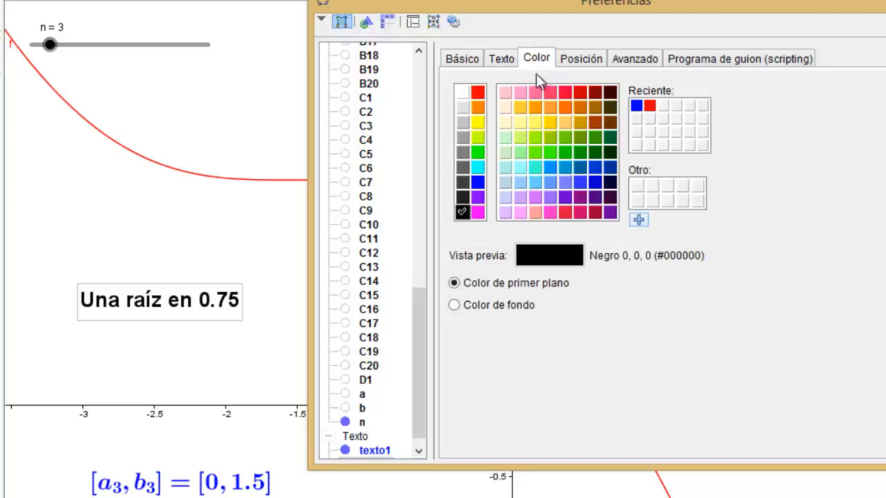
{"action": "left_click", "coordinate": [480, 94]}
Step: Set the root text's display condition to round(Elemento[Lista_{an}, n], 3) ≟ round(Elemento[Lista_{bn}, n], 3), close the properties and test it with n at 17
{"action": "left_click", "coordinate": [641, 60]}
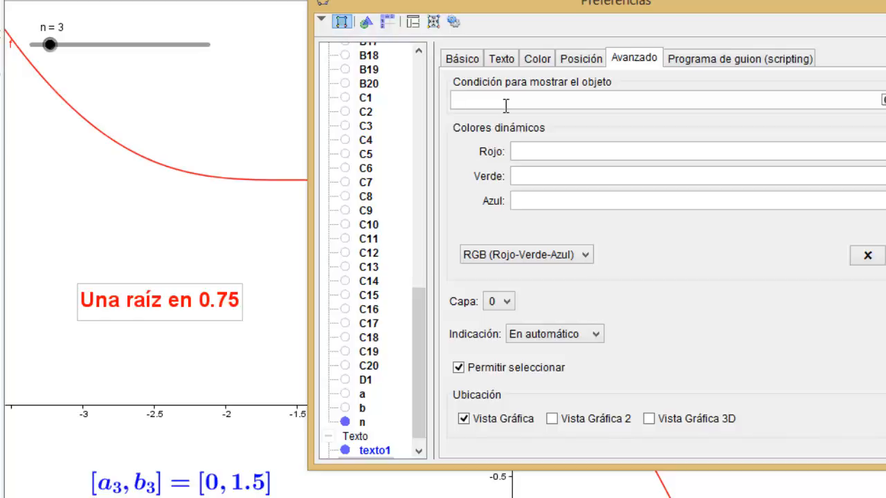
{"action": "type", "text": "round(Elemento[Lista_{an}, n], 3) ≟ round(Elemento[Lista_{bn}, n], 3)"}
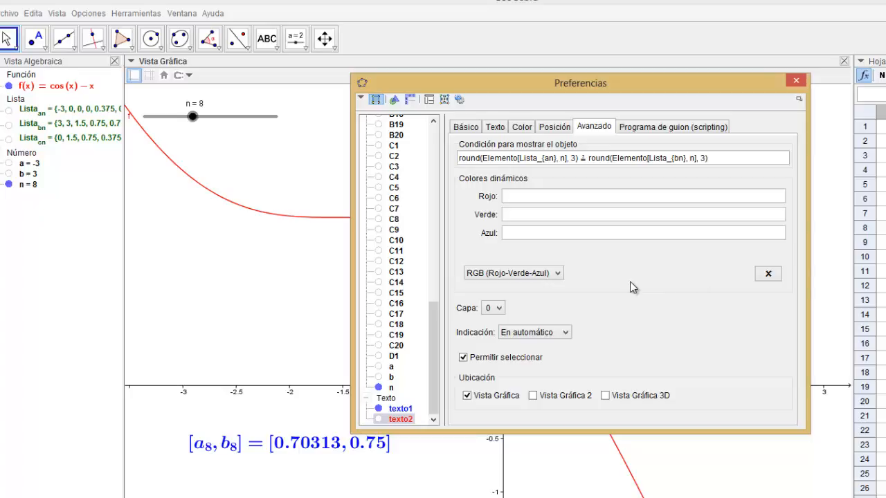
{"action": "left_click", "coordinate": [795, 80]}
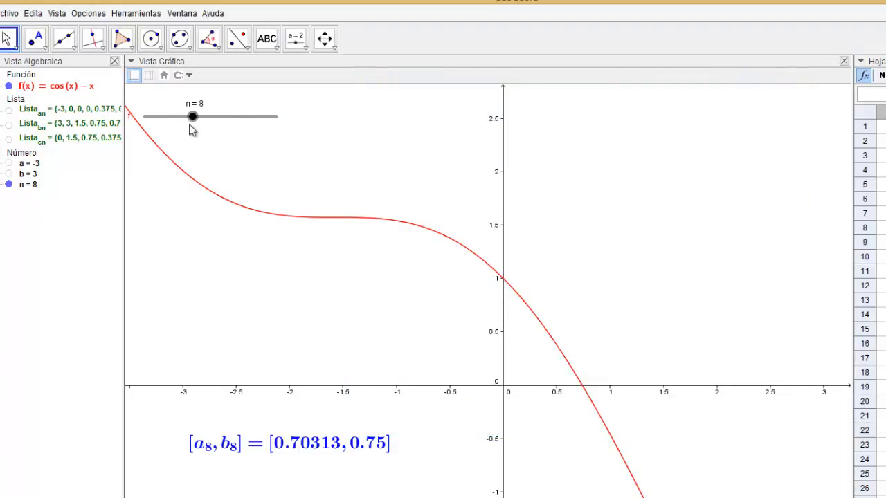
{"action": "left_click_drag", "start_coordinate": [193, 116], "coordinate": [254, 126]}
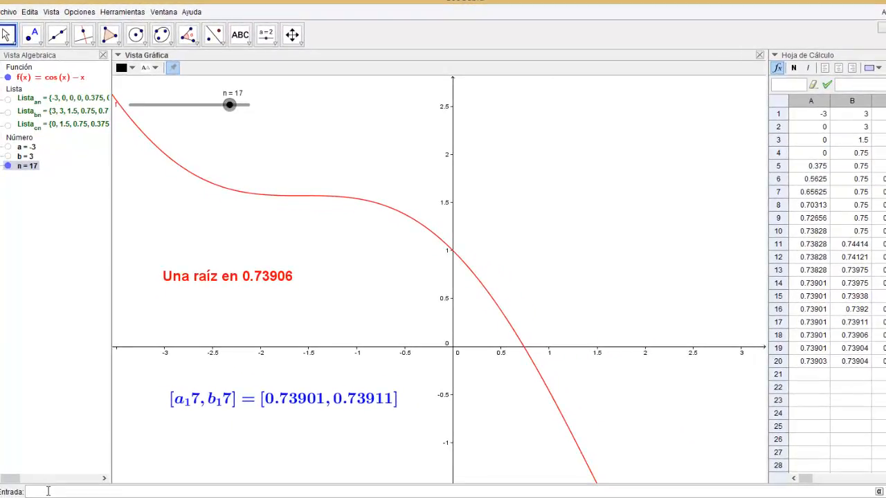
Step: Write a Segmento command with endpoints (Elemeto[Lista_{an}, n],0) and (Elemeto[Lista_{bn}, n],0), without executing it
{"action": "left_click", "coordinate": [48, 491]}
{"action": "type", "text": "Sem"}
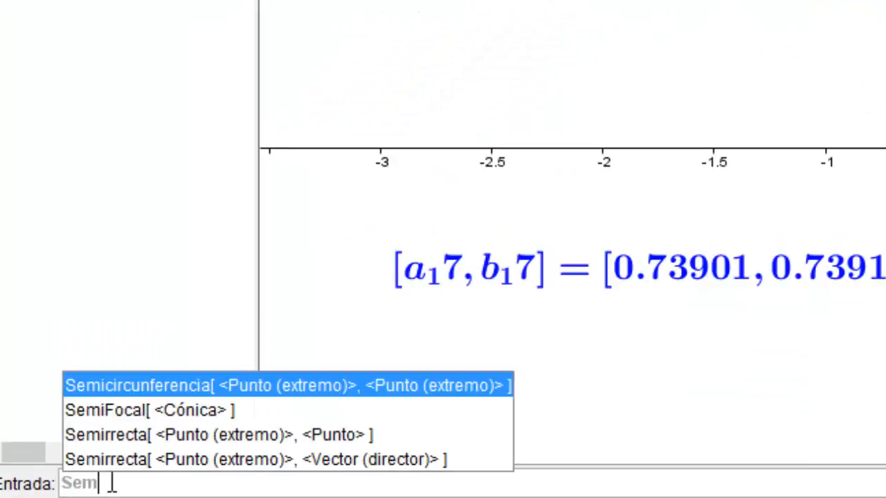
{"action": "key", "text": "BackSpace"}
{"action": "type", "text": "g"}
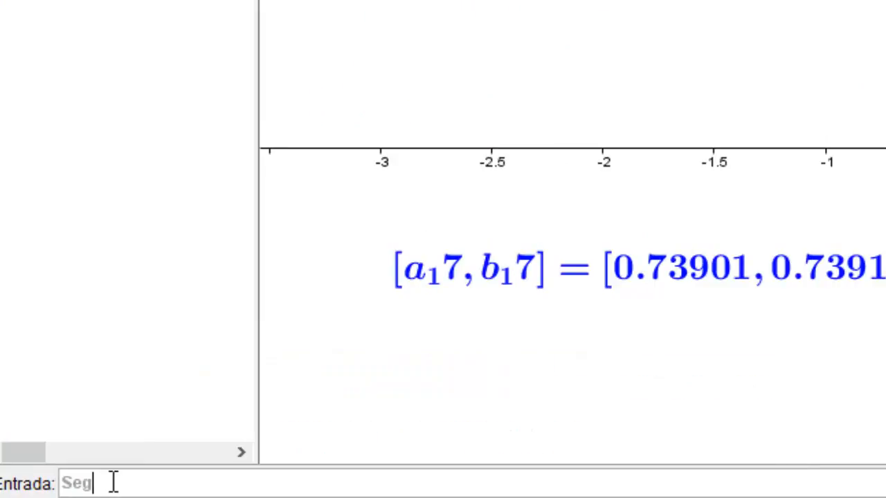
{"action": "left_click", "coordinate": [225, 413]}
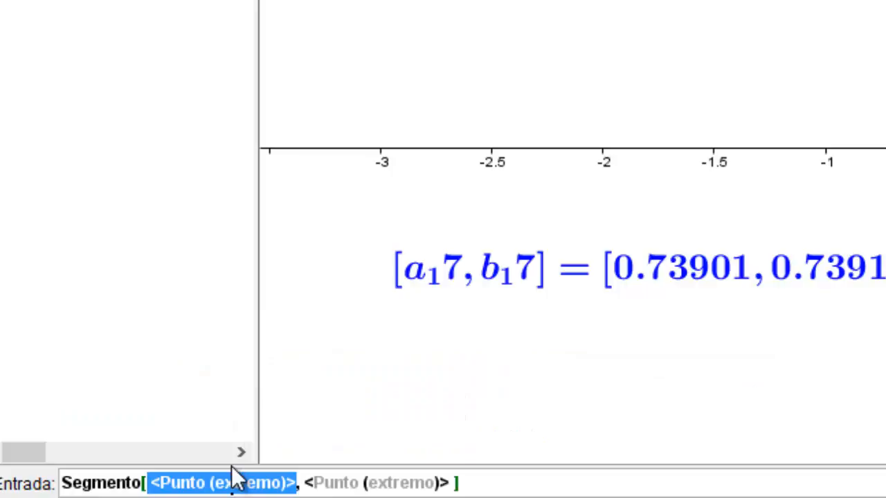
{"action": "type", "text": "(Elemeto[Lista_{an}, n],0),(Elemeto[Lista_{bn}, n],0)"}
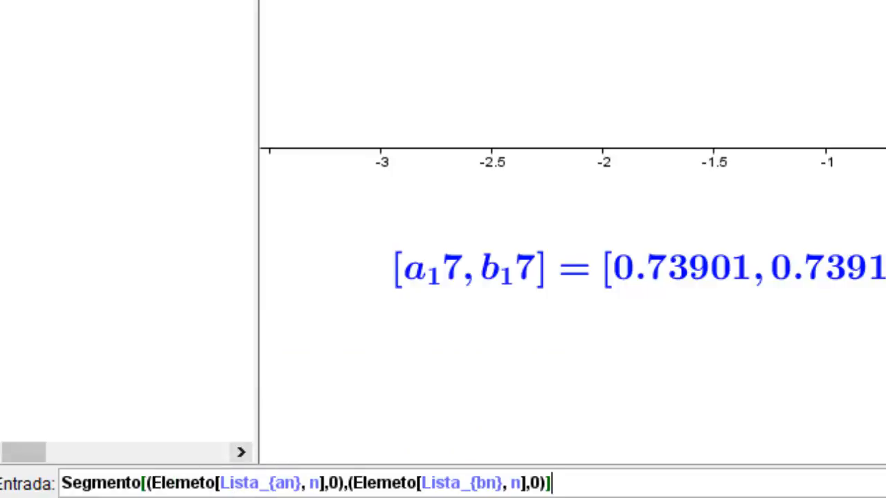
Step: Correct both misspelled endpoint functions to Elemento and create the segment on the x-axis
{"action": "left_click", "coordinate": [201, 483]}
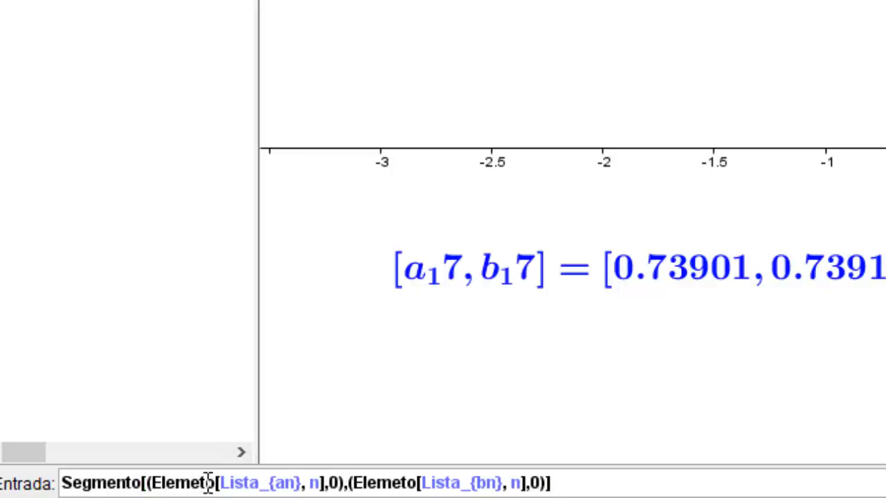
{"action": "type", "text": "n"}
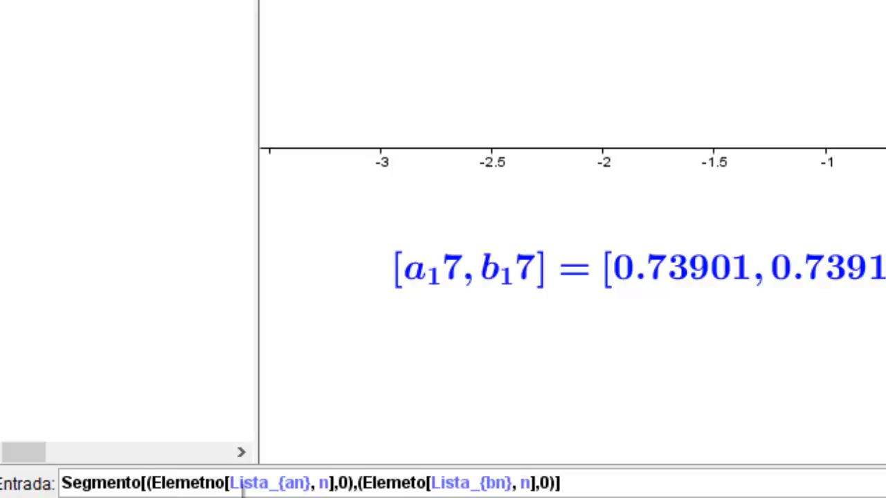
{"action": "key", "text": "BackSpace"}
{"action": "key", "text": "BackSpace"}
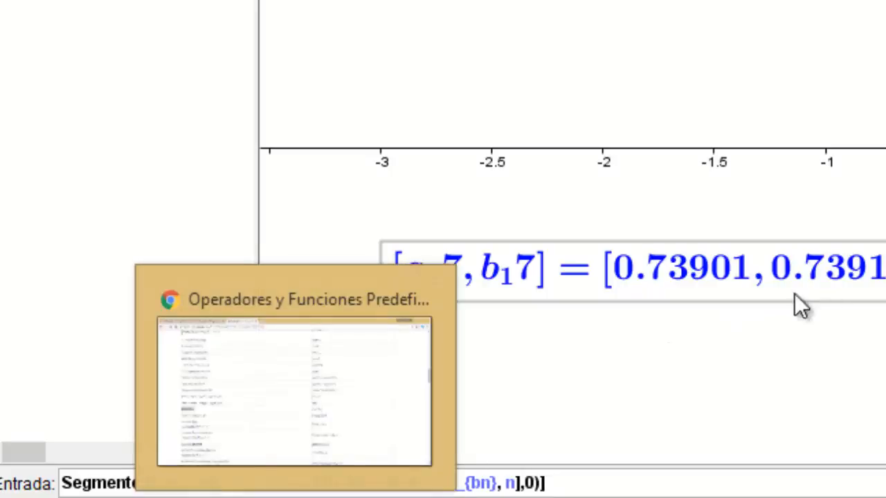
{"action": "type", "text": "nt"}
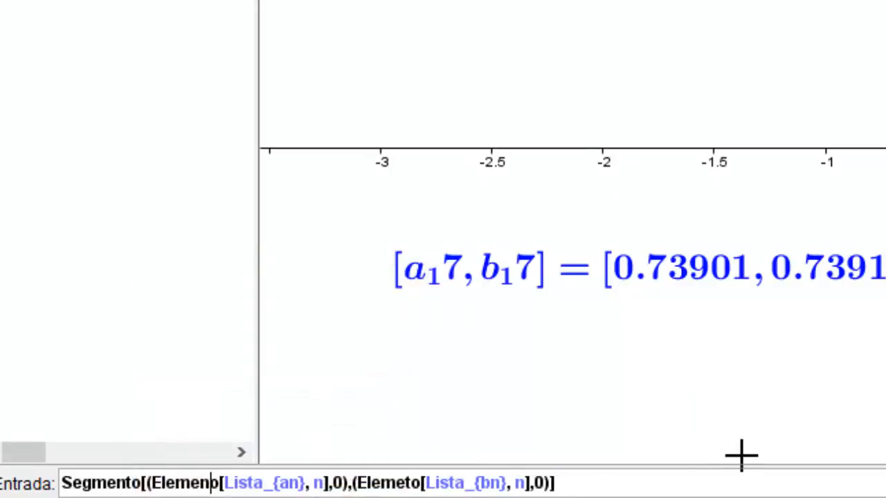
{"action": "left_click", "coordinate": [419, 485]}
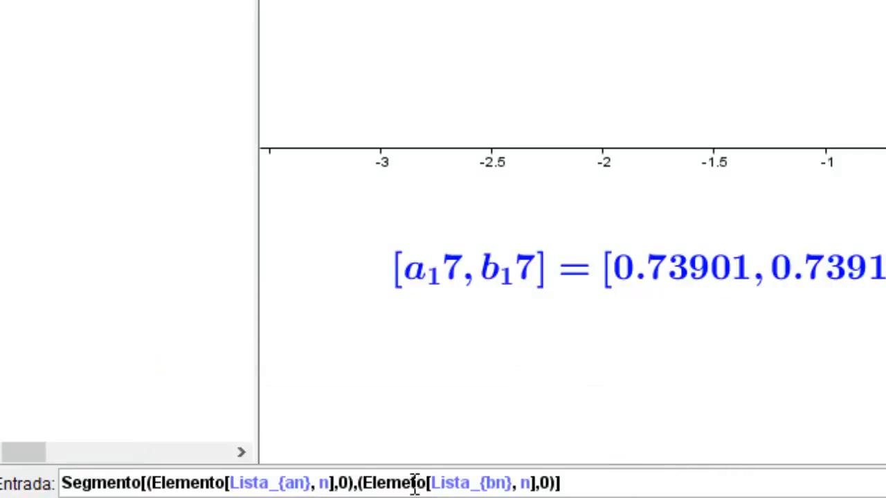
{"action": "type", "text": "n"}
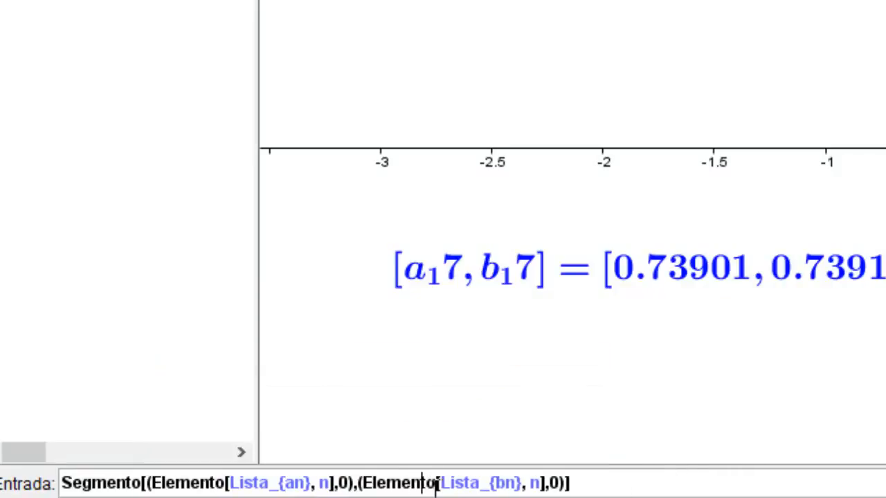
{"action": "left_click", "coordinate": [603, 487]}
{"action": "key", "text": "Return"}
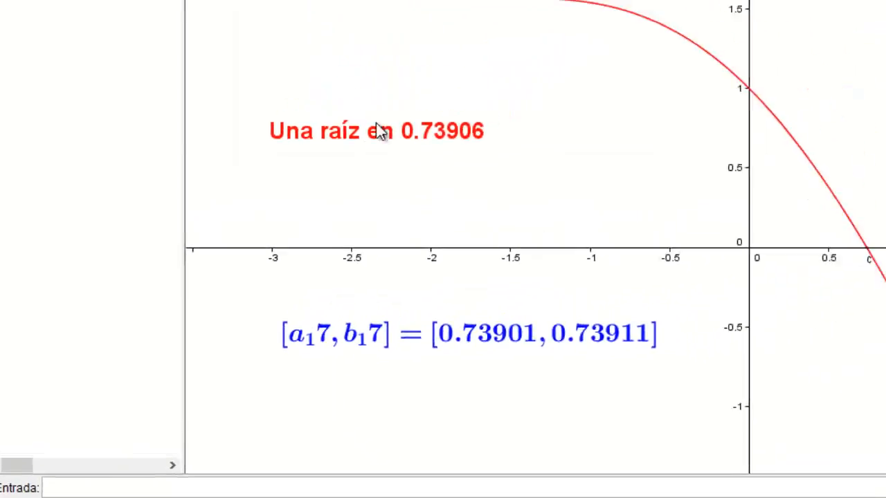
Step: Move slider n to 8, then colour the interval segment blue, thicken its line slightly and deselect it
{"action": "left_click_drag", "start_coordinate": [231, 109], "coordinate": [172, 109]}
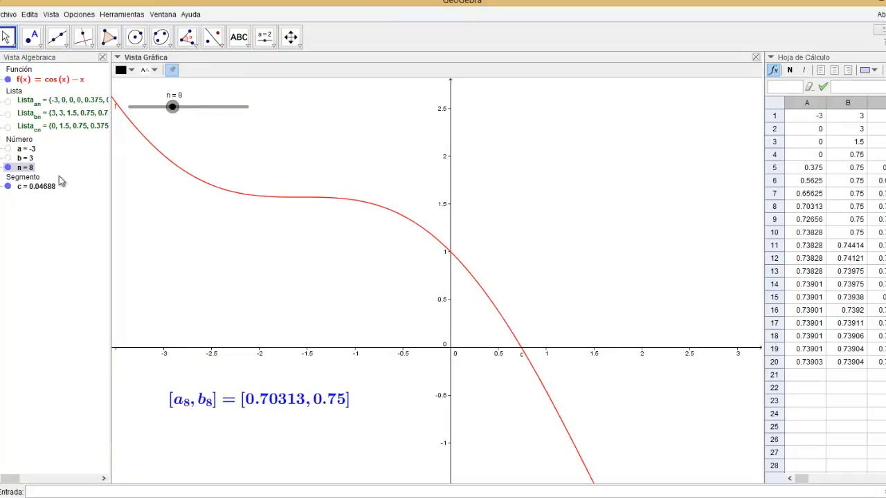
{"action": "left_click", "coordinate": [36, 189]}
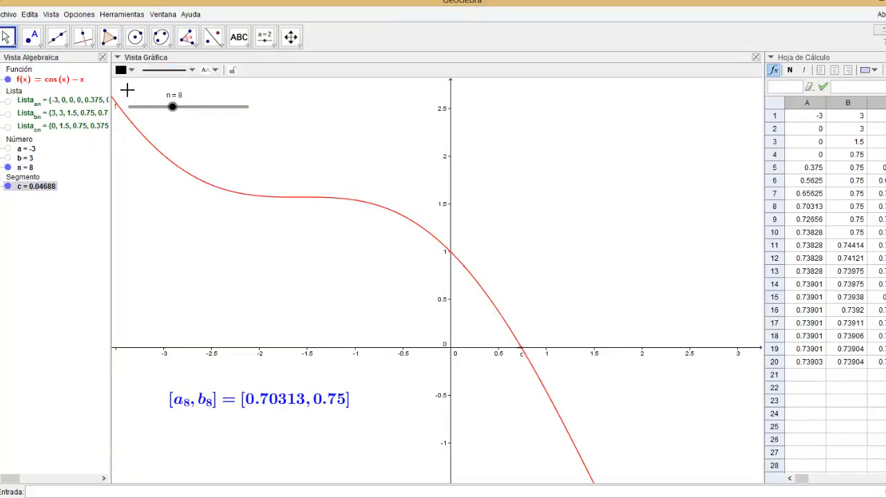
{"action": "left_click", "coordinate": [125, 70]}
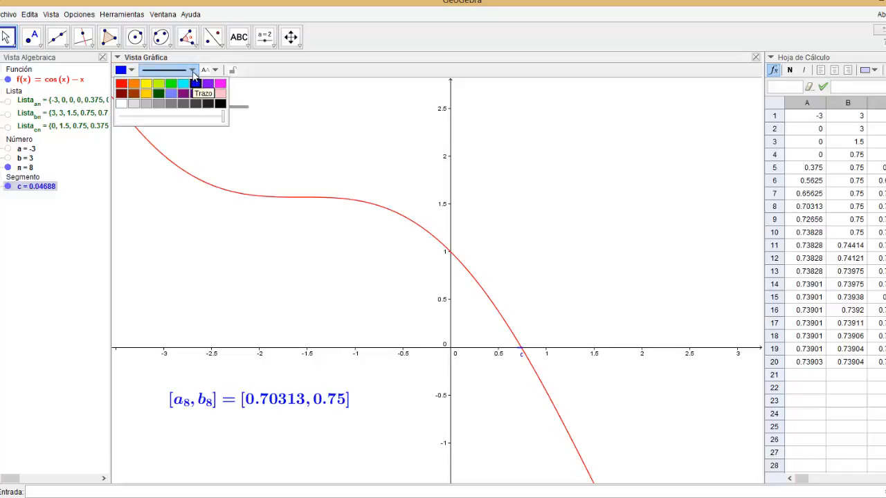
{"action": "left_click", "coordinate": [193, 71]}
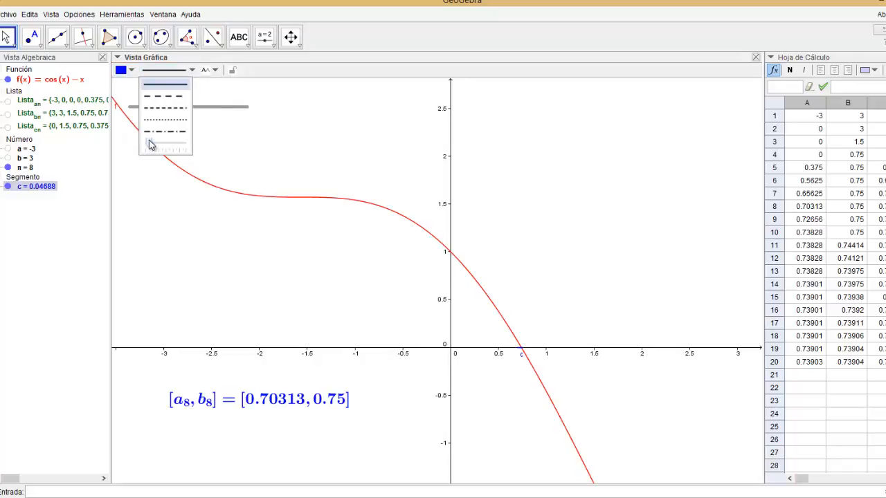
{"action": "mouse_move", "coordinate": [152, 144]}
{"action": "left_mouse_down"}
{"action": "mouse_move", "coordinate": [164, 144]}
{"action": "mouse_move", "coordinate": [157, 144]}
{"action": "left_mouse_up"}
{"action": "left_click", "coordinate": [193, 70]}
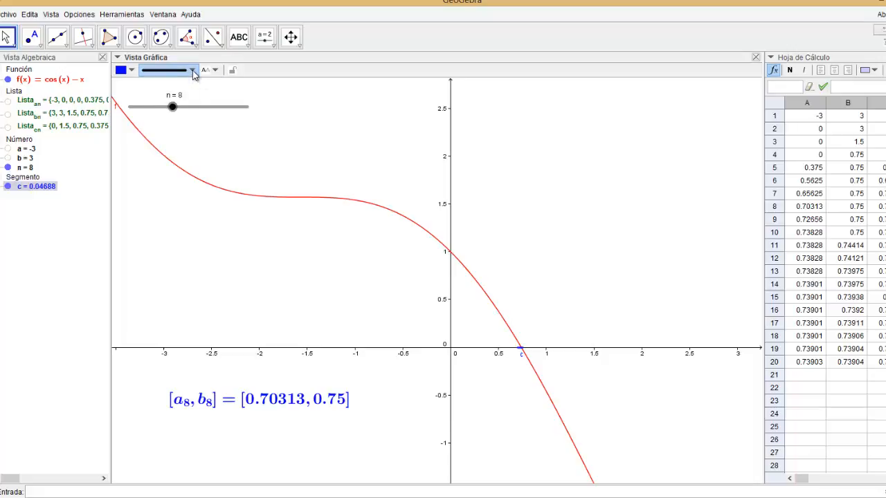
{"action": "left_click", "coordinate": [193, 70]}
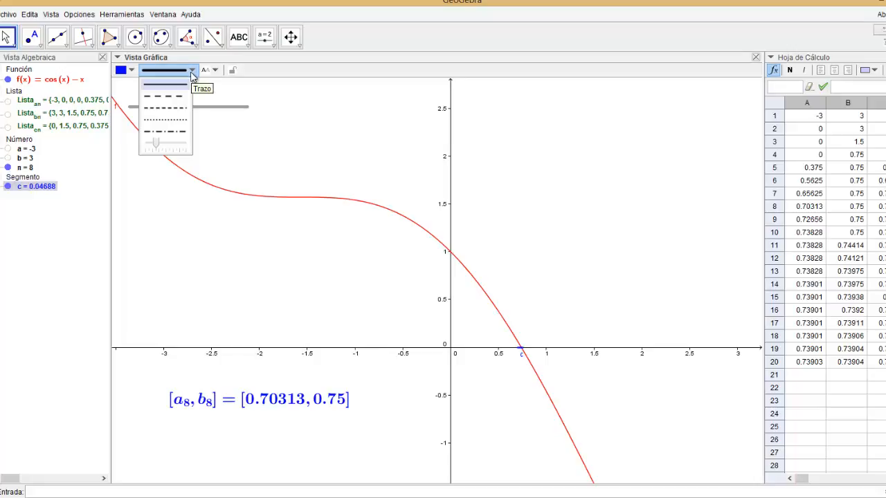
{"action": "left_click", "coordinate": [141, 201]}
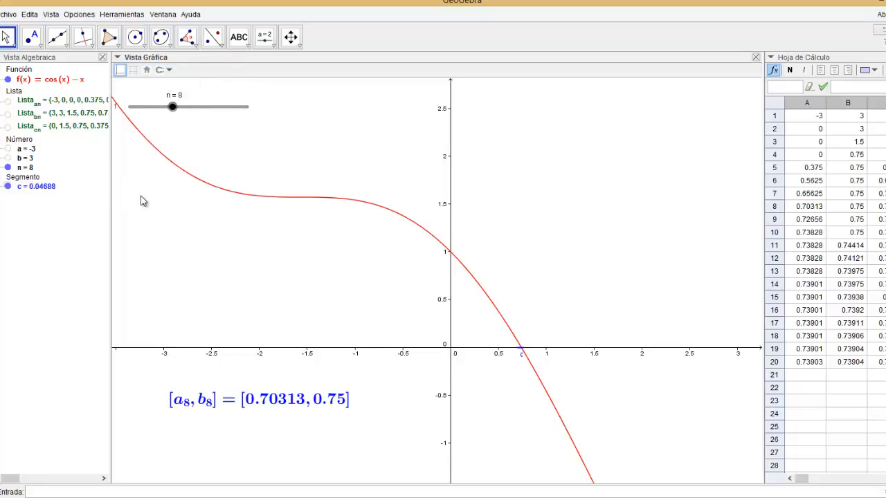
Step: Check the interval segment by moving slider n to 1, to 3 and on to higher iterations
{"action": "left_click_drag", "start_coordinate": [173, 108], "coordinate": [131, 111]}
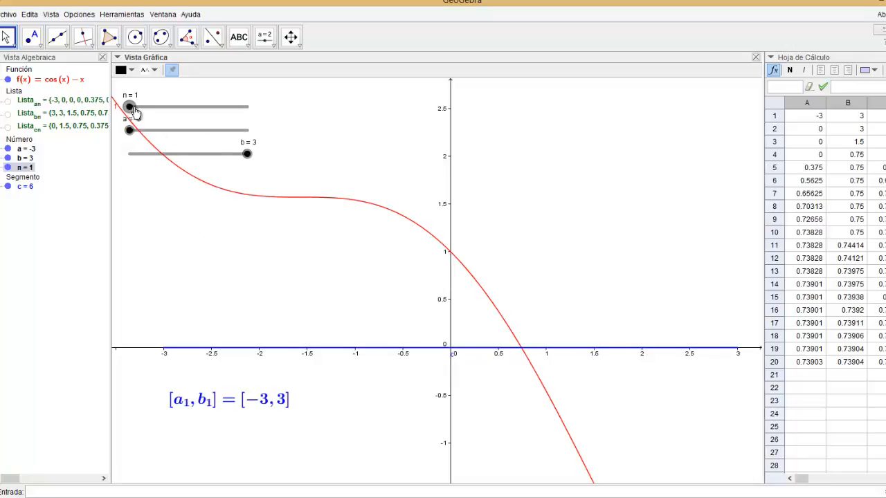
{"action": "mouse_move", "coordinate": [134, 112]}
{"action": "left_mouse_down"}
{"action": "mouse_move", "coordinate": [147, 113]}
{"action": "mouse_move", "coordinate": [141, 109]}
{"action": "left_mouse_up"}
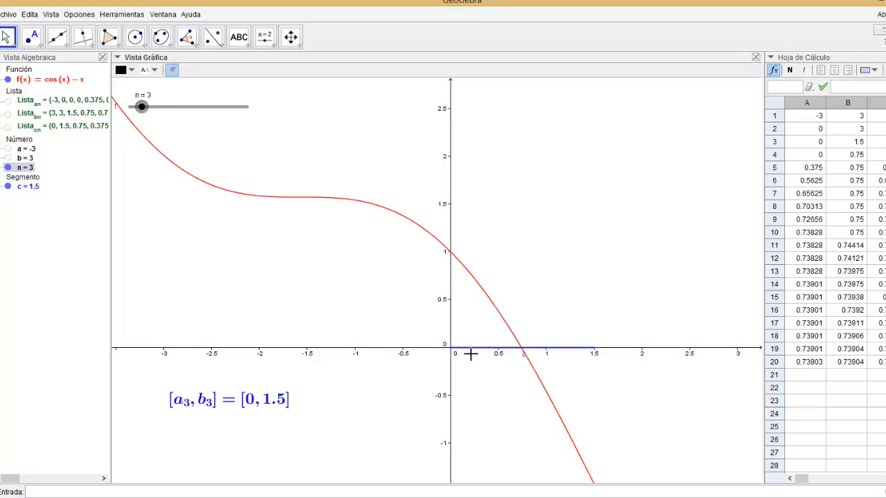
{"action": "left_click_drag", "start_coordinate": [145, 112], "coordinate": [218, 113]}
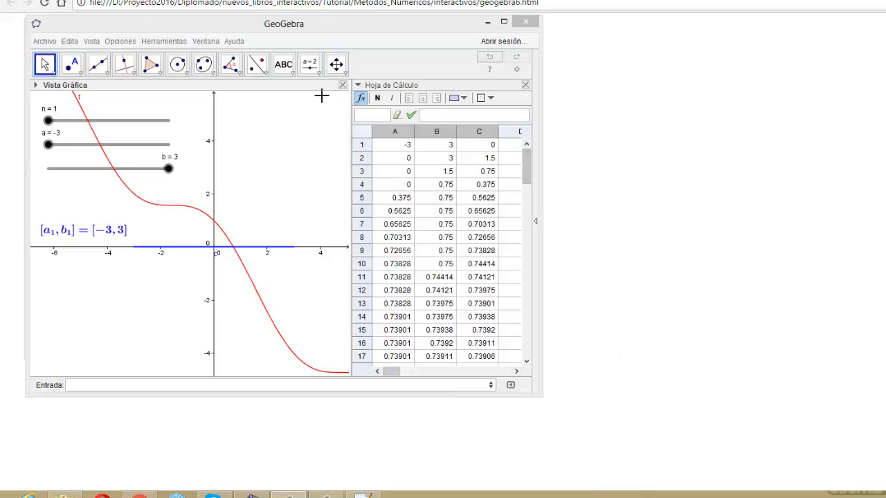
Step: Add an input box in the upper part of the graph, titled "f(x) =" and linked to f(x) = cos(x) - x
{"action": "left_click", "coordinate": [316, 75]}
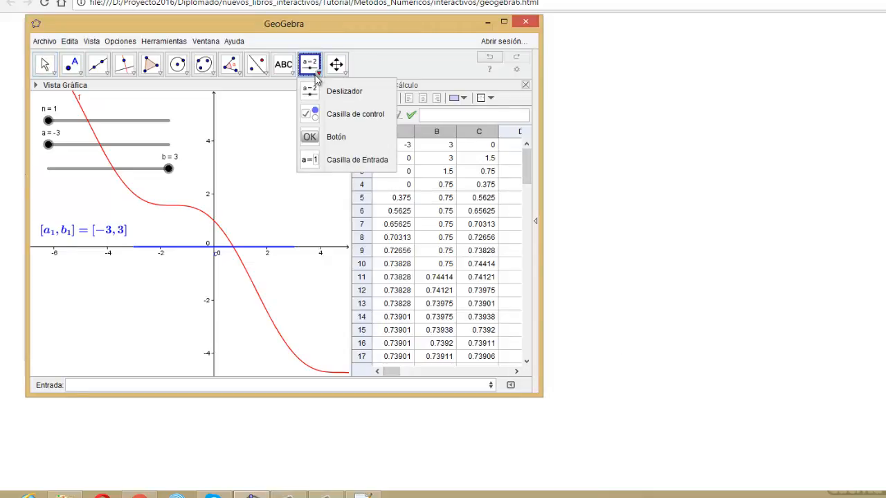
{"action": "left_click", "coordinate": [324, 160]}
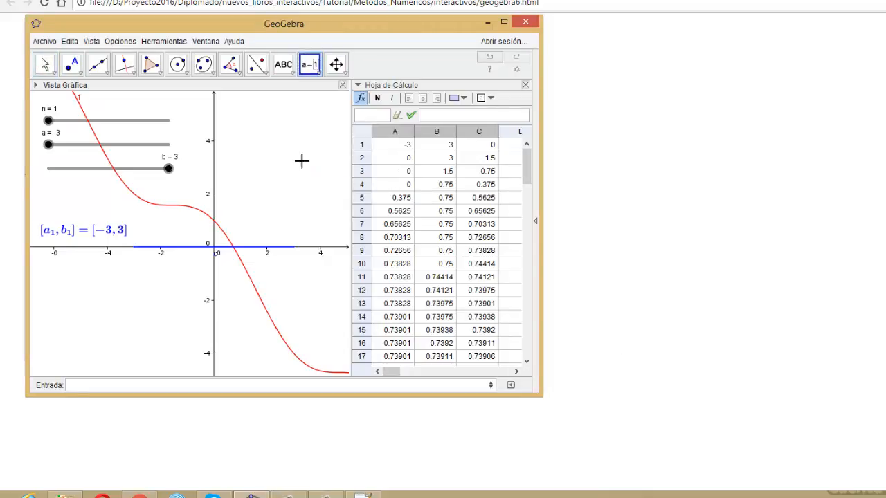
{"action": "left_click", "coordinate": [231, 119]}
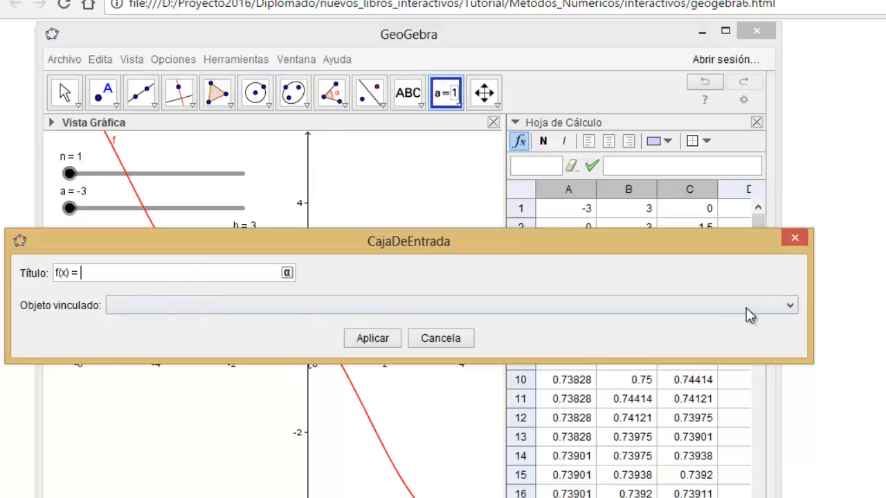
{"action": "left_click", "coordinate": [790, 306]}
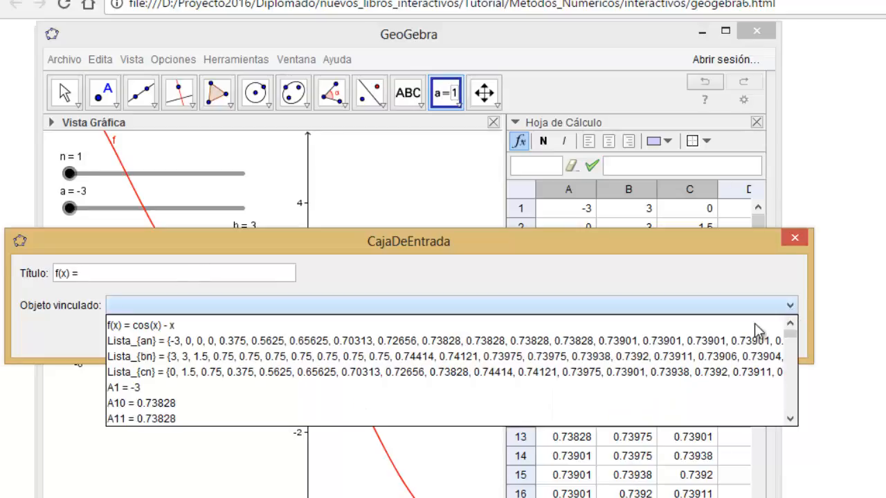
{"action": "left_click", "coordinate": [183, 326]}
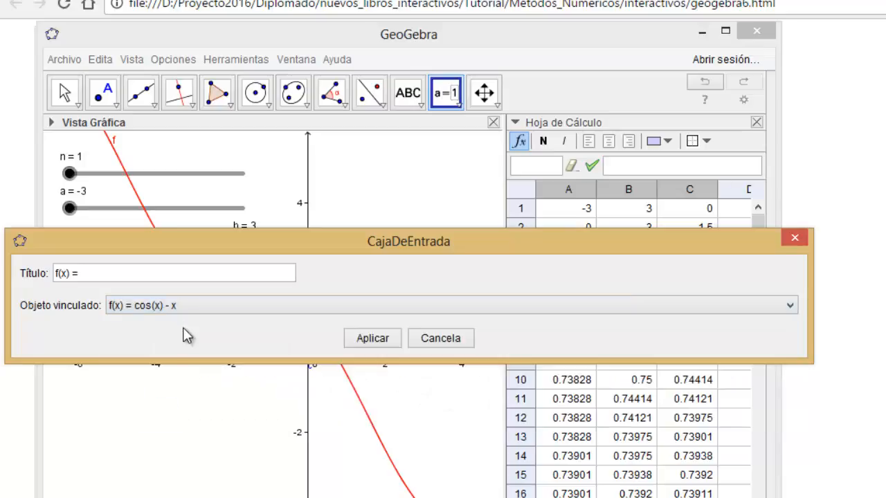
{"action": "left_click", "coordinate": [368, 337]}
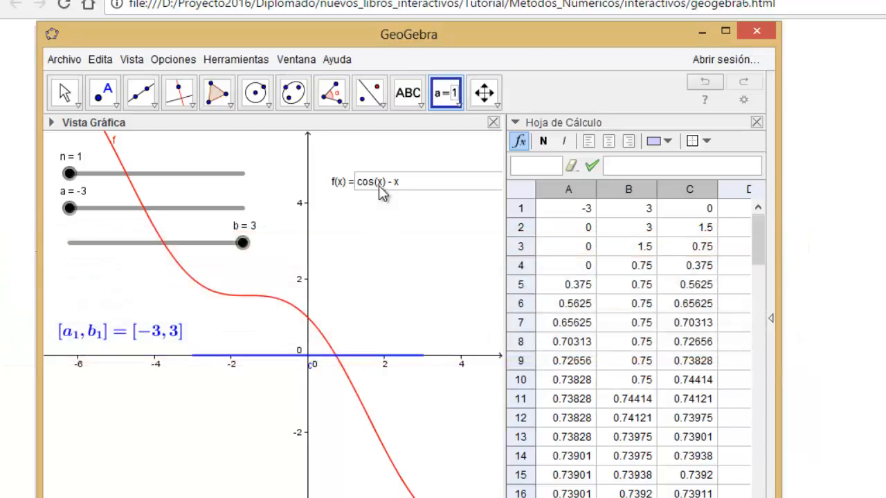
Step: Open the f(x) input box's properties and set its text size to Mediano
{"action": "right_click", "coordinate": [338, 187]}
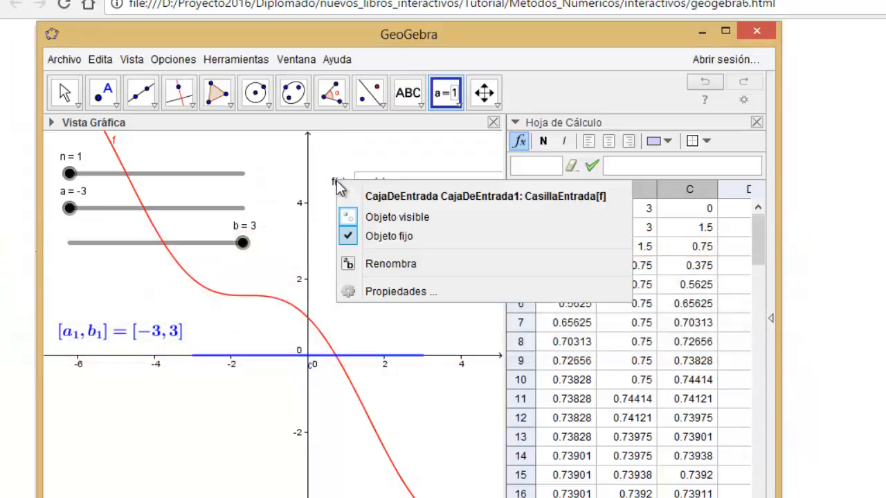
{"action": "left_click", "coordinate": [390, 294]}
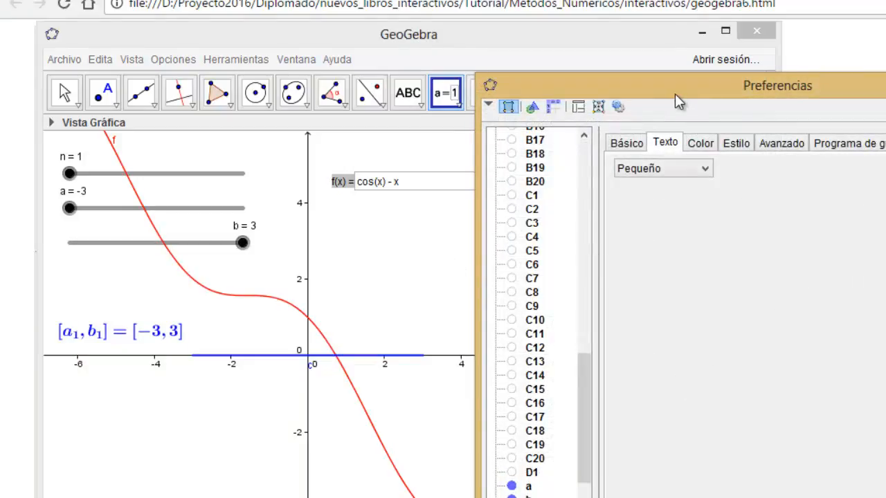
{"action": "left_click_drag", "start_coordinate": [678, 94], "coordinate": [861, 103]}
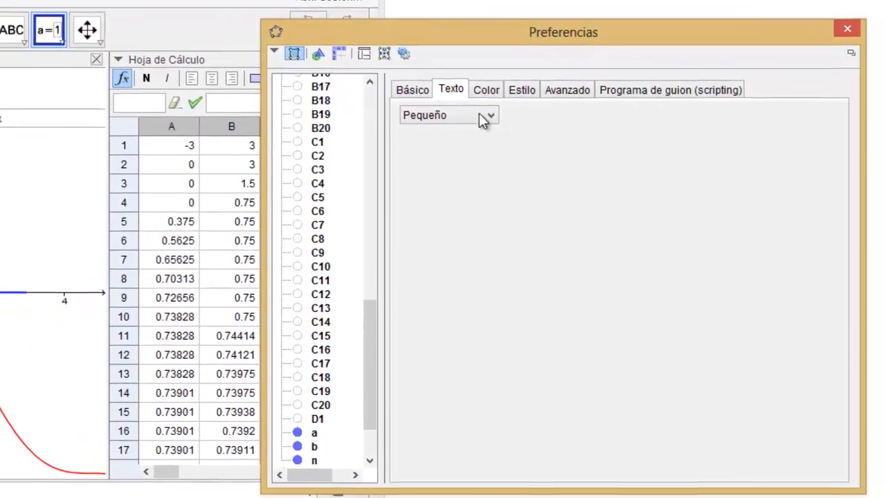
{"action": "left_click", "coordinate": [883, 178]}
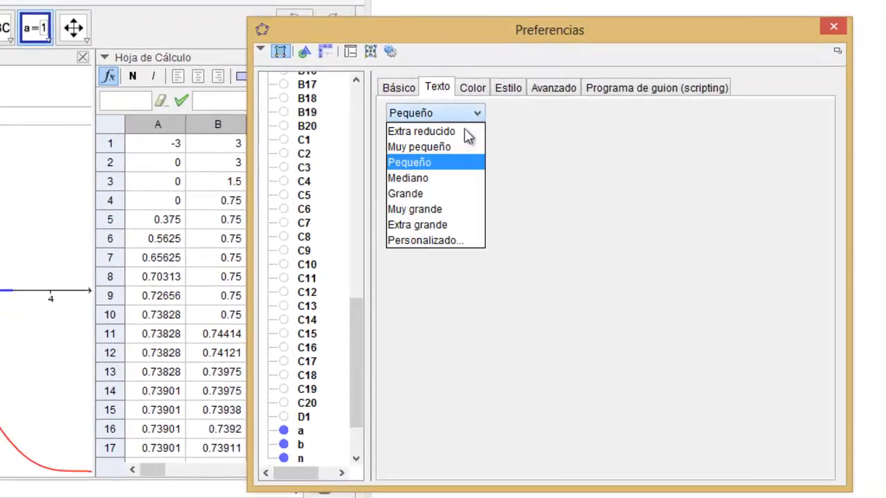
{"action": "left_click", "coordinate": [439, 179]}
Step: Colour the input box's text red, set the box length to 12 and close the preferences
{"action": "left_click", "coordinate": [476, 93]}
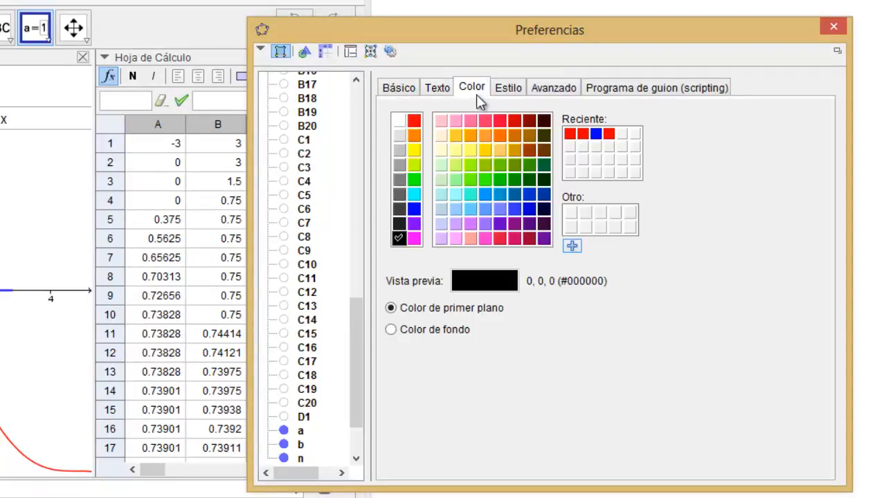
{"action": "left_click", "coordinate": [415, 121]}
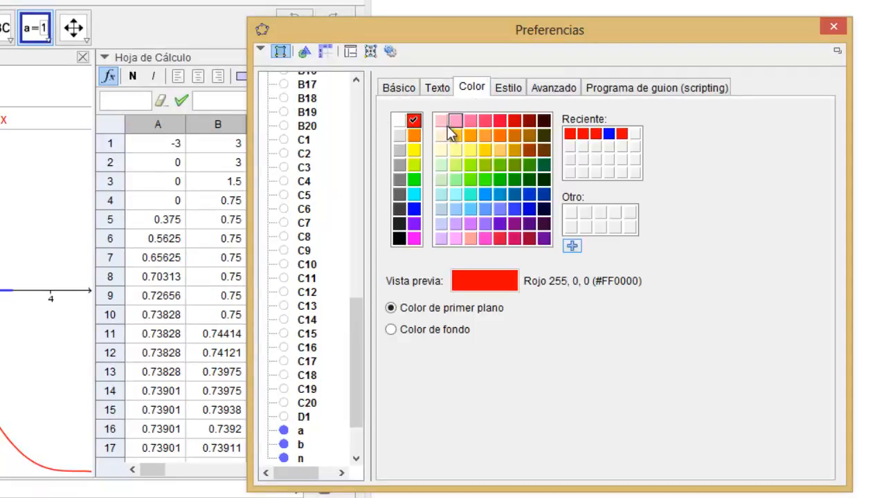
{"action": "left_click", "coordinate": [511, 87]}
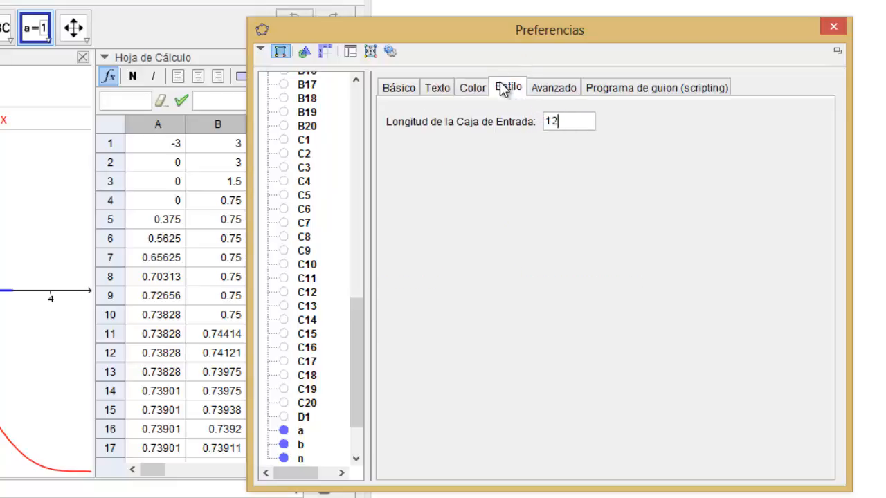
{"action": "left_click", "coordinate": [440, 89]}
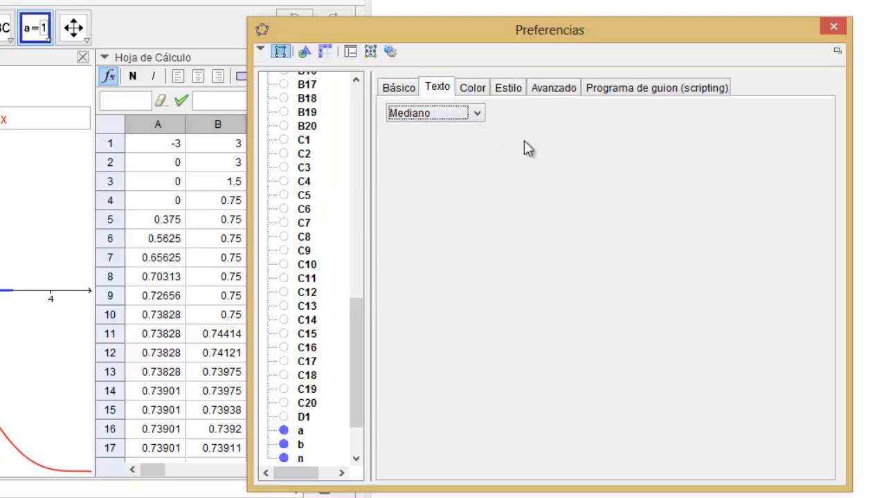
{"action": "left_click", "coordinate": [832, 28]}
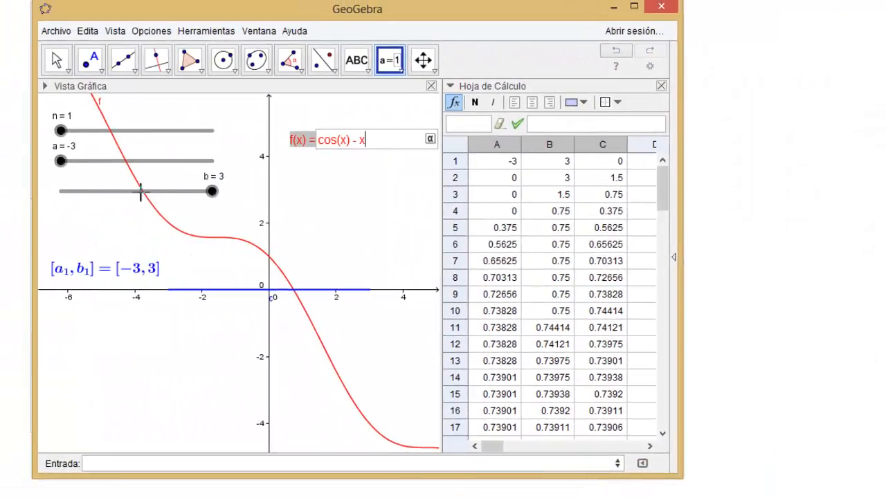
Step: Switch to the Move tool and replace the function in the input box with x^2-2
{"action": "left_click", "coordinate": [55, 61]}
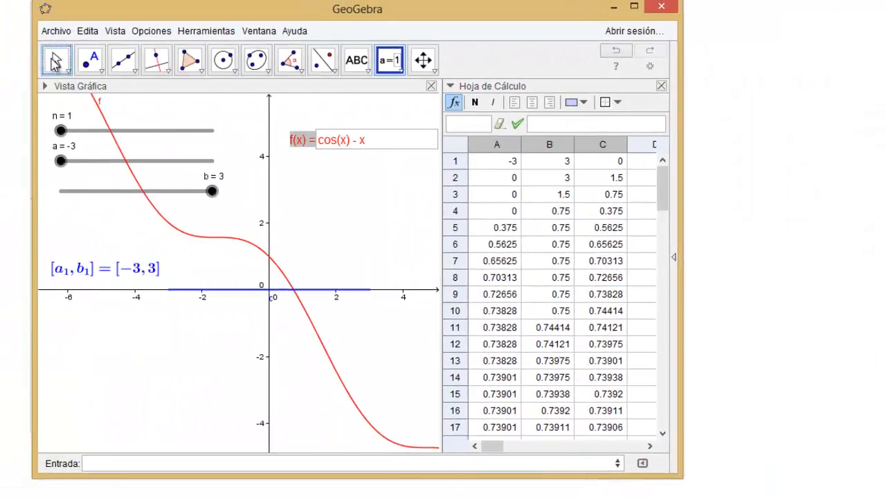
{"action": "mouse_move", "coordinate": [63, 137]}
{"action": "left_mouse_down"}
{"action": "mouse_move", "coordinate": [193, 144]}
{"action": "mouse_move", "coordinate": [76, 145]}
{"action": "left_mouse_up"}
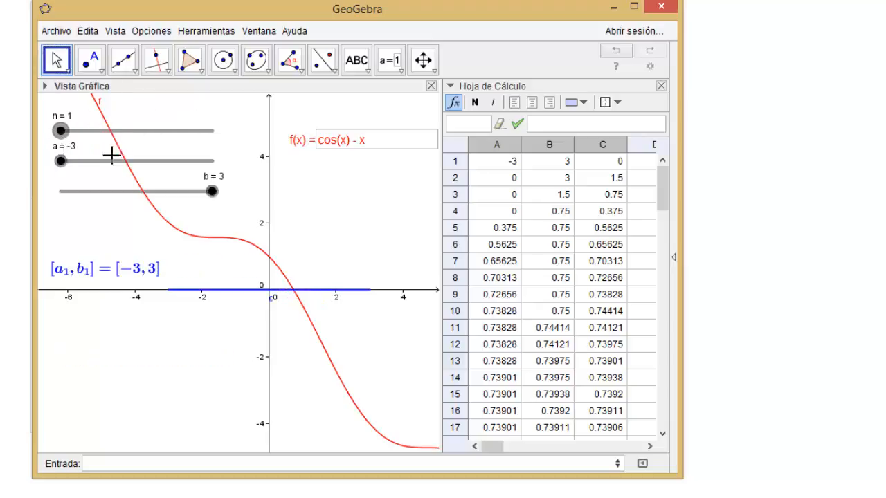
{"action": "left_click", "coordinate": [383, 139]}
{"action": "left_click_drag", "start_coordinate": [358, 140], "coordinate": [314, 146]}
{"action": "key", "text": "BackSpace"}
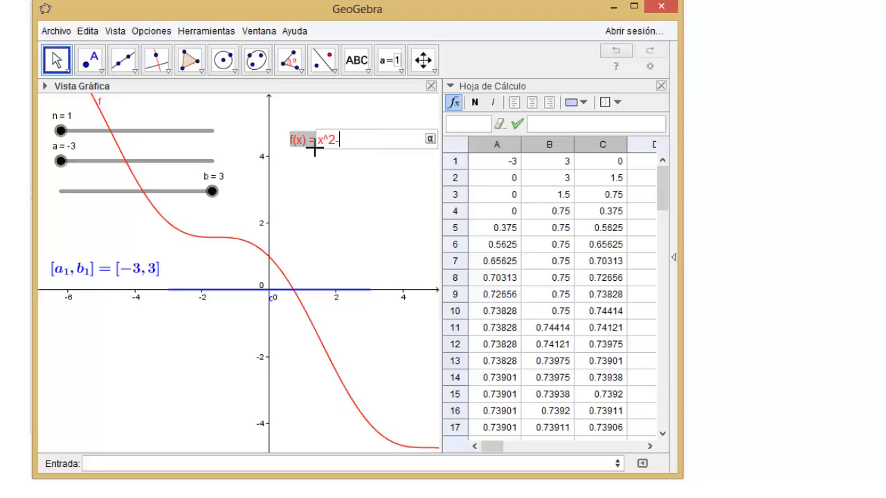
{"action": "key", "text": "Return"}
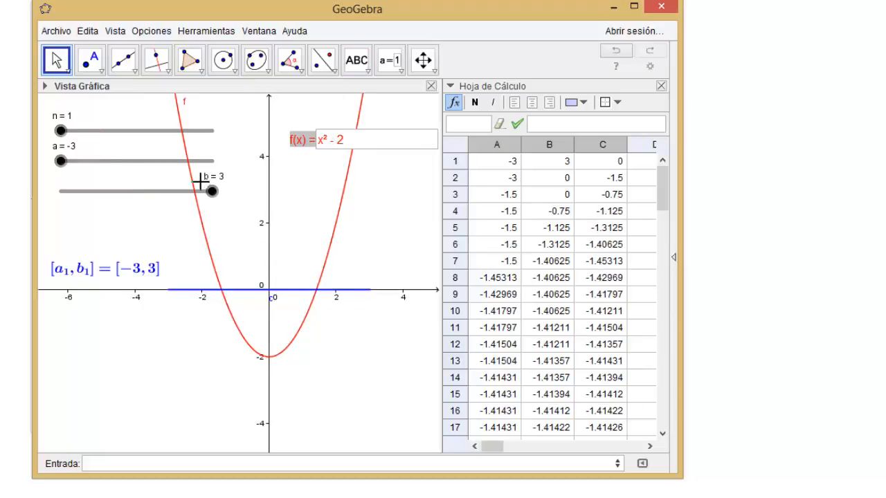
Step: Test the negative root by setting slider b to 1.1, moving n to 18 and returning n to 1
{"action": "left_click_drag", "start_coordinate": [213, 193], "coordinate": [164, 199]}
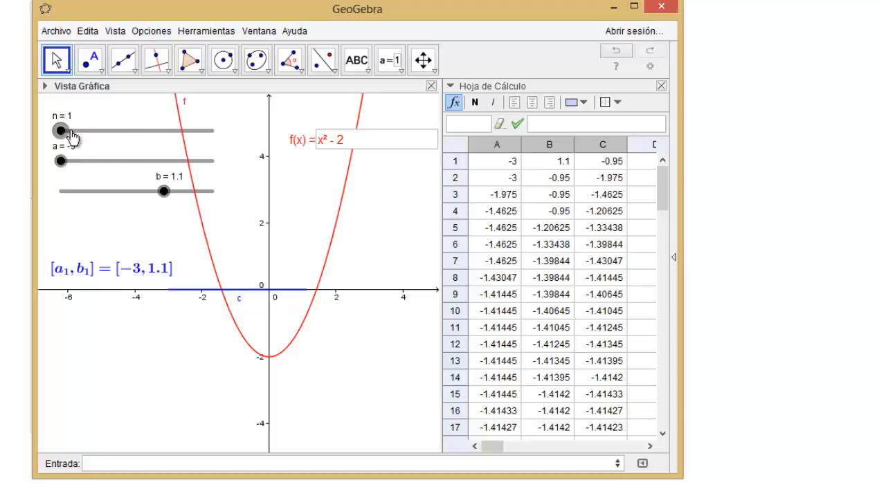
{"action": "left_click_drag", "start_coordinate": [64, 136], "coordinate": [195, 132]}
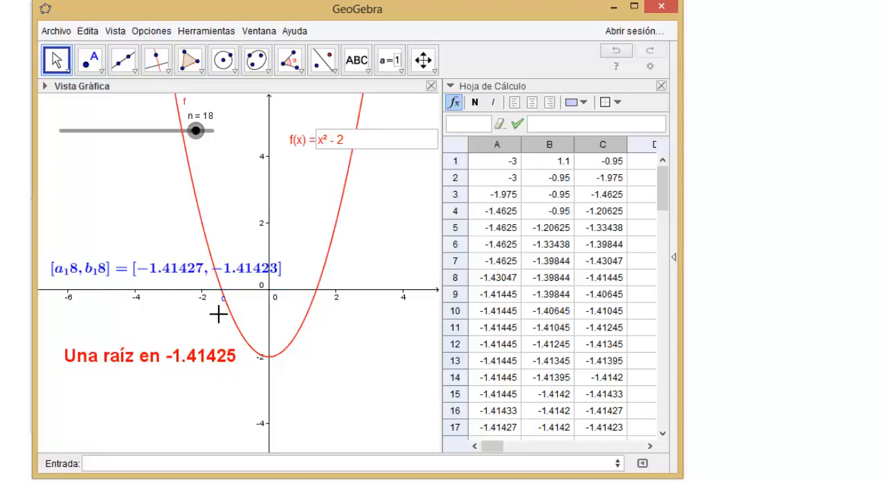
{"action": "left_click_drag", "start_coordinate": [194, 133], "coordinate": [62, 132]}
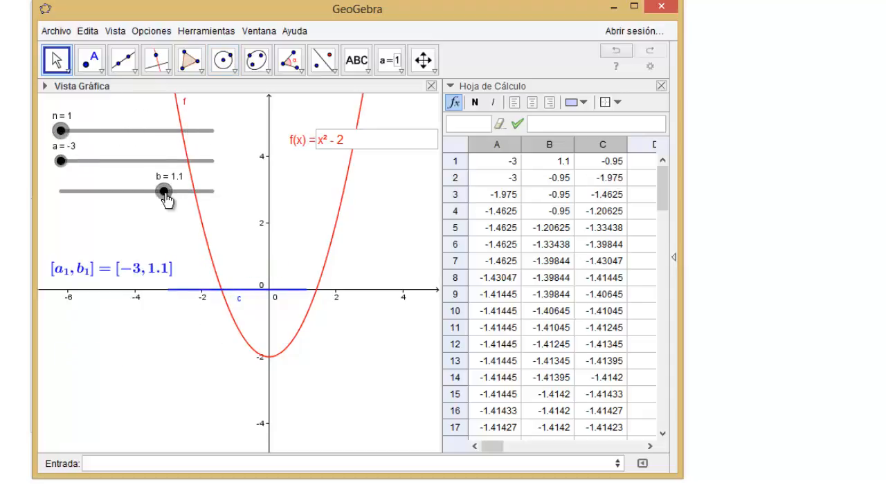
Step: Set slider b to 3 and slider a to -0.1, and move n to its maximum to test the positive root
{"action": "left_click_drag", "start_coordinate": [168, 195], "coordinate": [217, 197]}
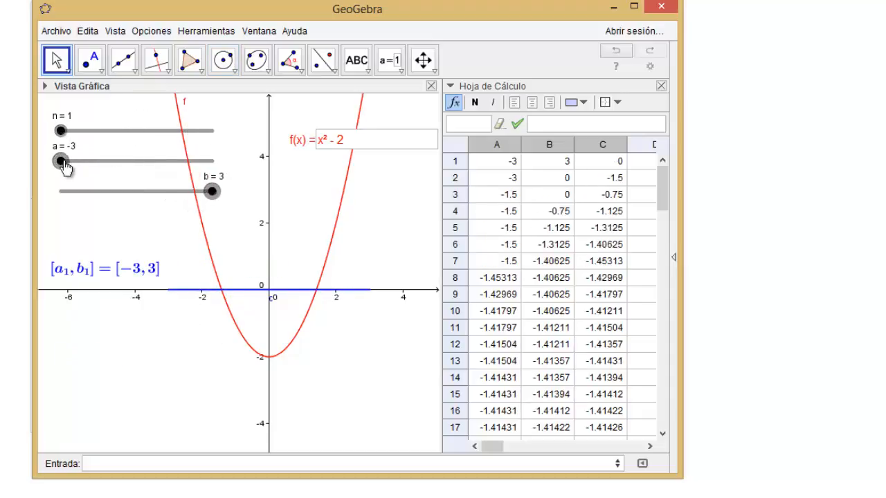
{"action": "left_click_drag", "start_coordinate": [63, 161], "coordinate": [133, 161]}
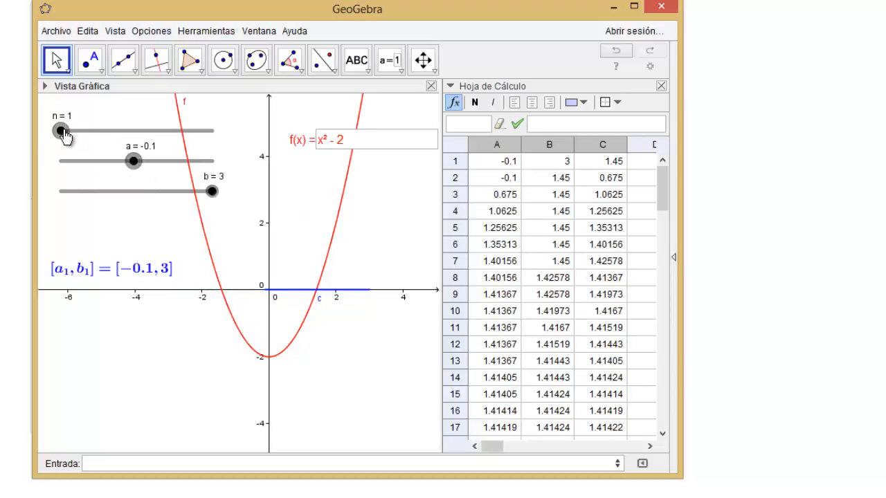
{"action": "left_click_drag", "start_coordinate": [61, 130], "coordinate": [237, 142]}
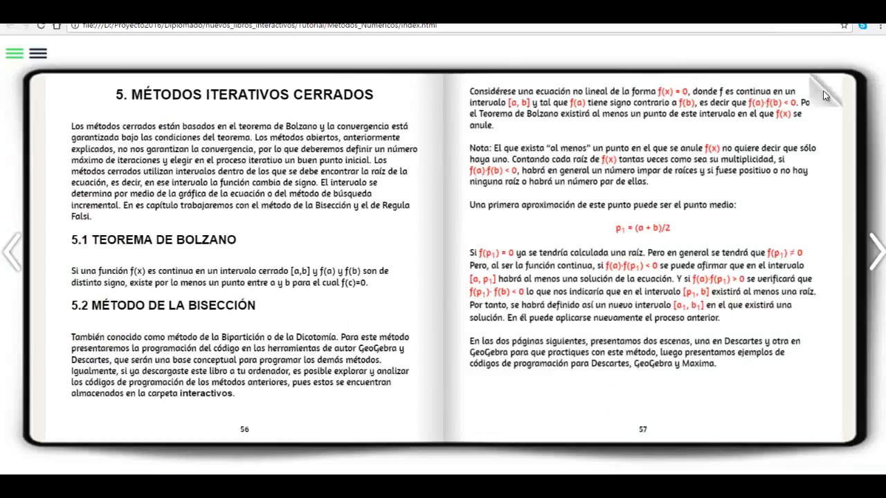
Step: Turn the interactive book to pages 58-59 and compare the scenes with n at 15 in GeoGebra and 17 in Descartes
{"action": "left_click_drag", "start_coordinate": [822, 98], "coordinate": [3, 97]}
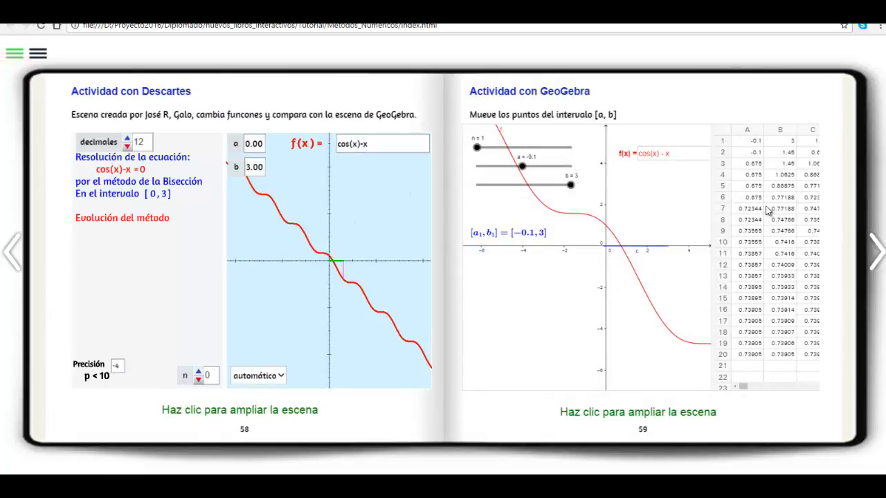
{"action": "left_click_drag", "start_coordinate": [477, 147], "coordinate": [547, 147]}
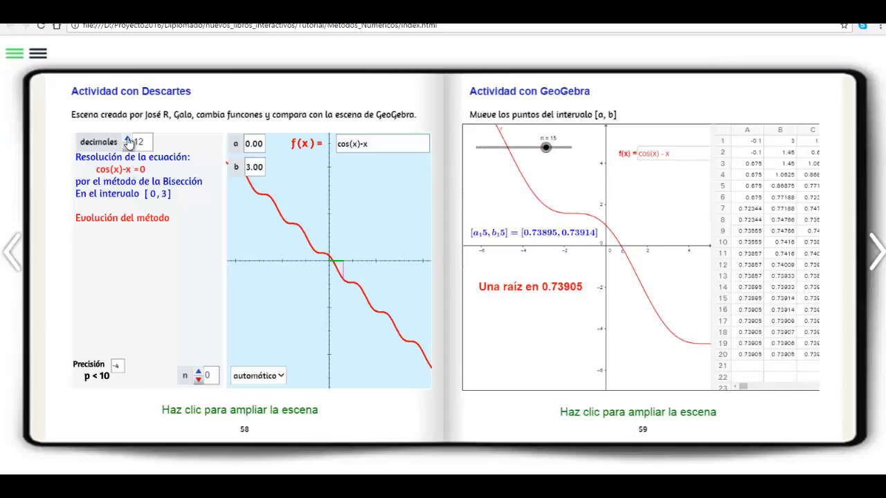
{"action": "left_click", "coordinate": [198, 375]}
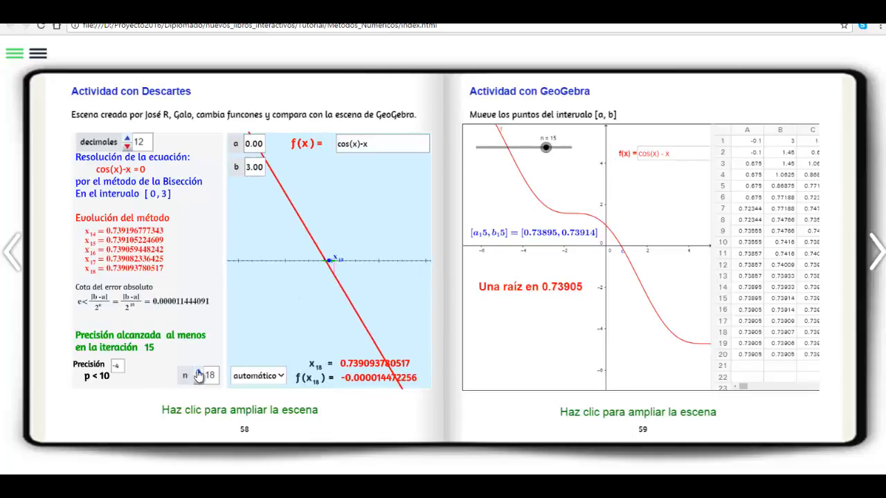
{"action": "left_click", "coordinate": [197, 378]}
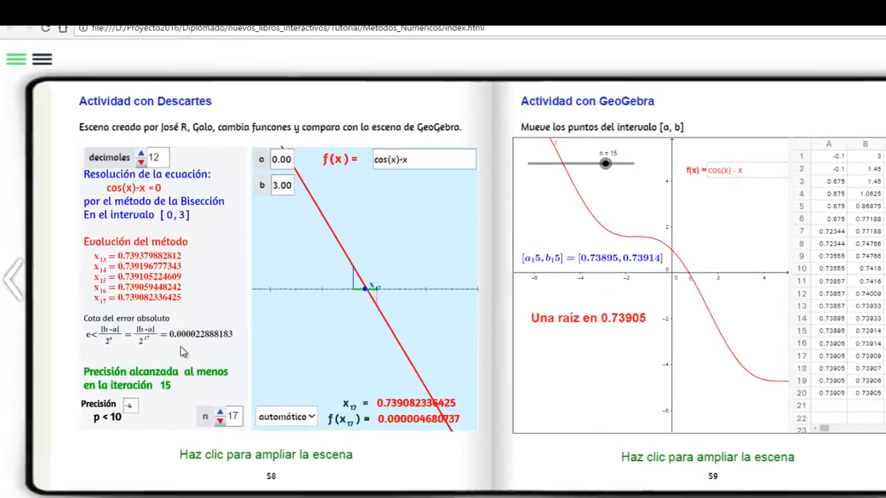